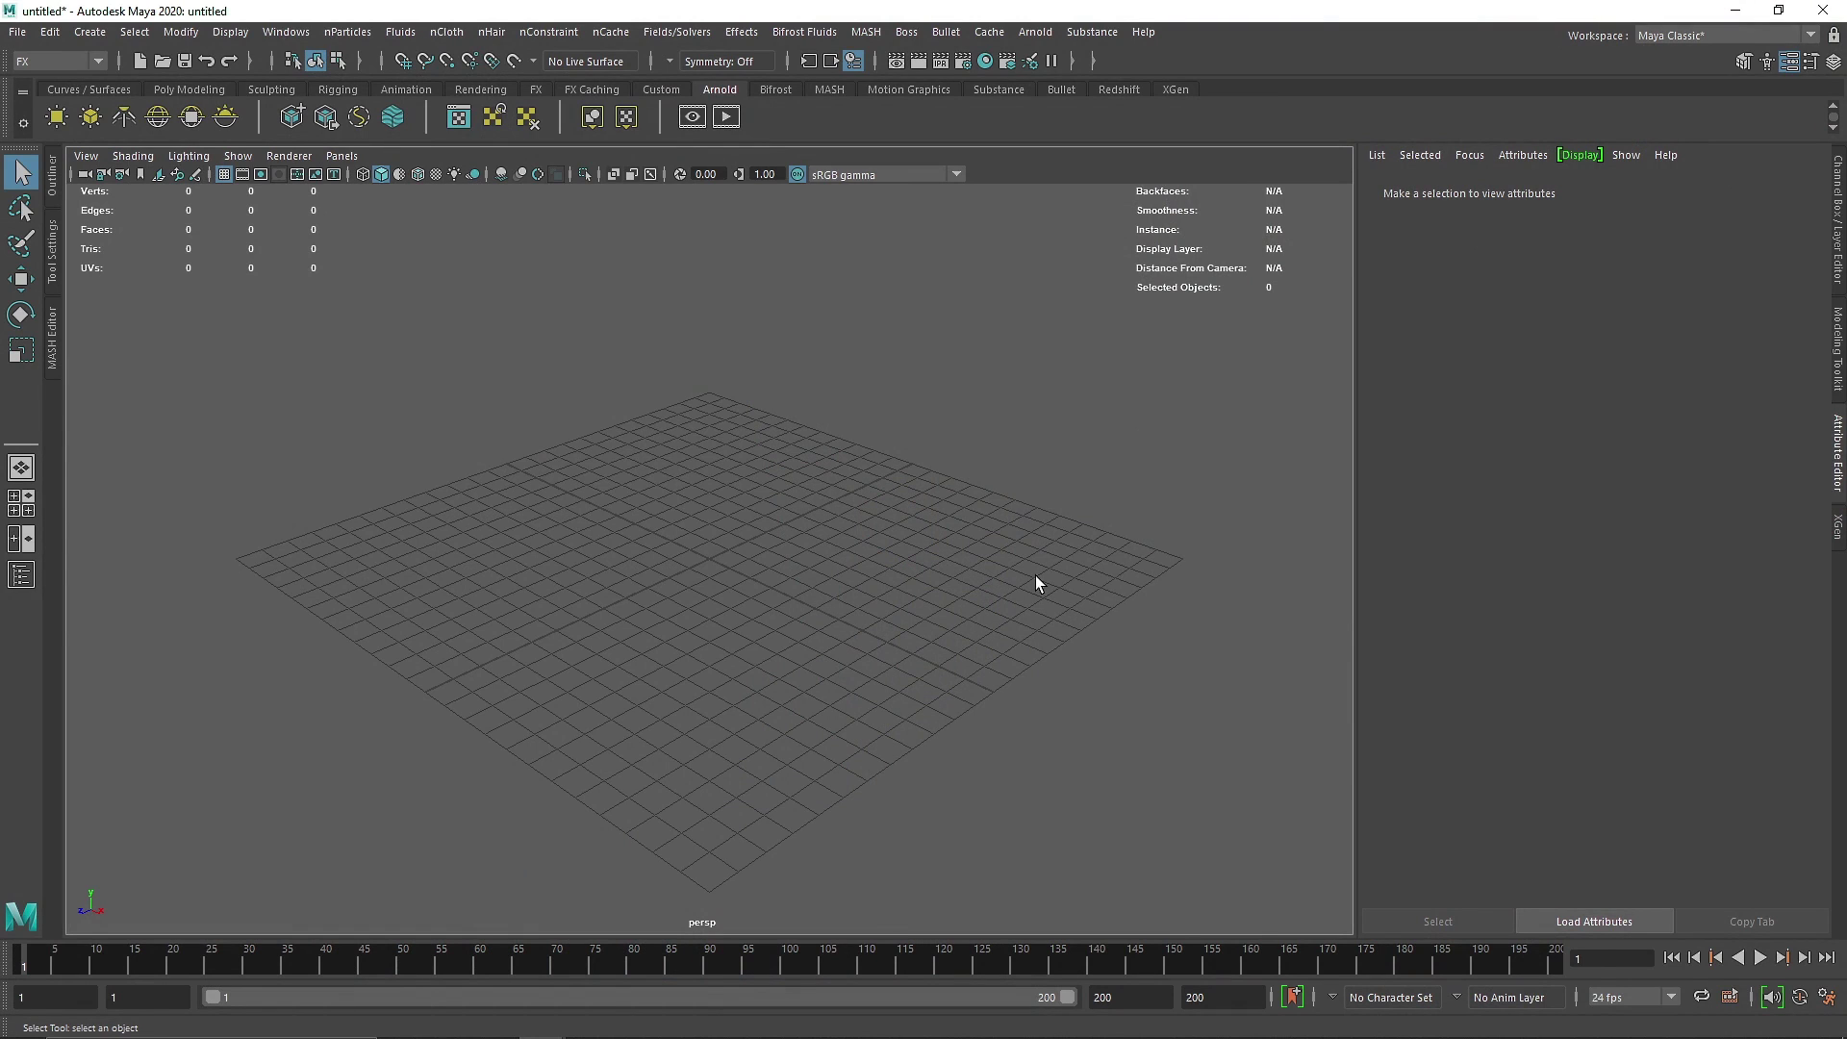
Step: Display the Poly Modeling shelf and make sure the FX menu set is chosen
{"action": "left_click", "coordinate": [188, 89]}
{"action": "left_click", "coordinate": [75, 66]}
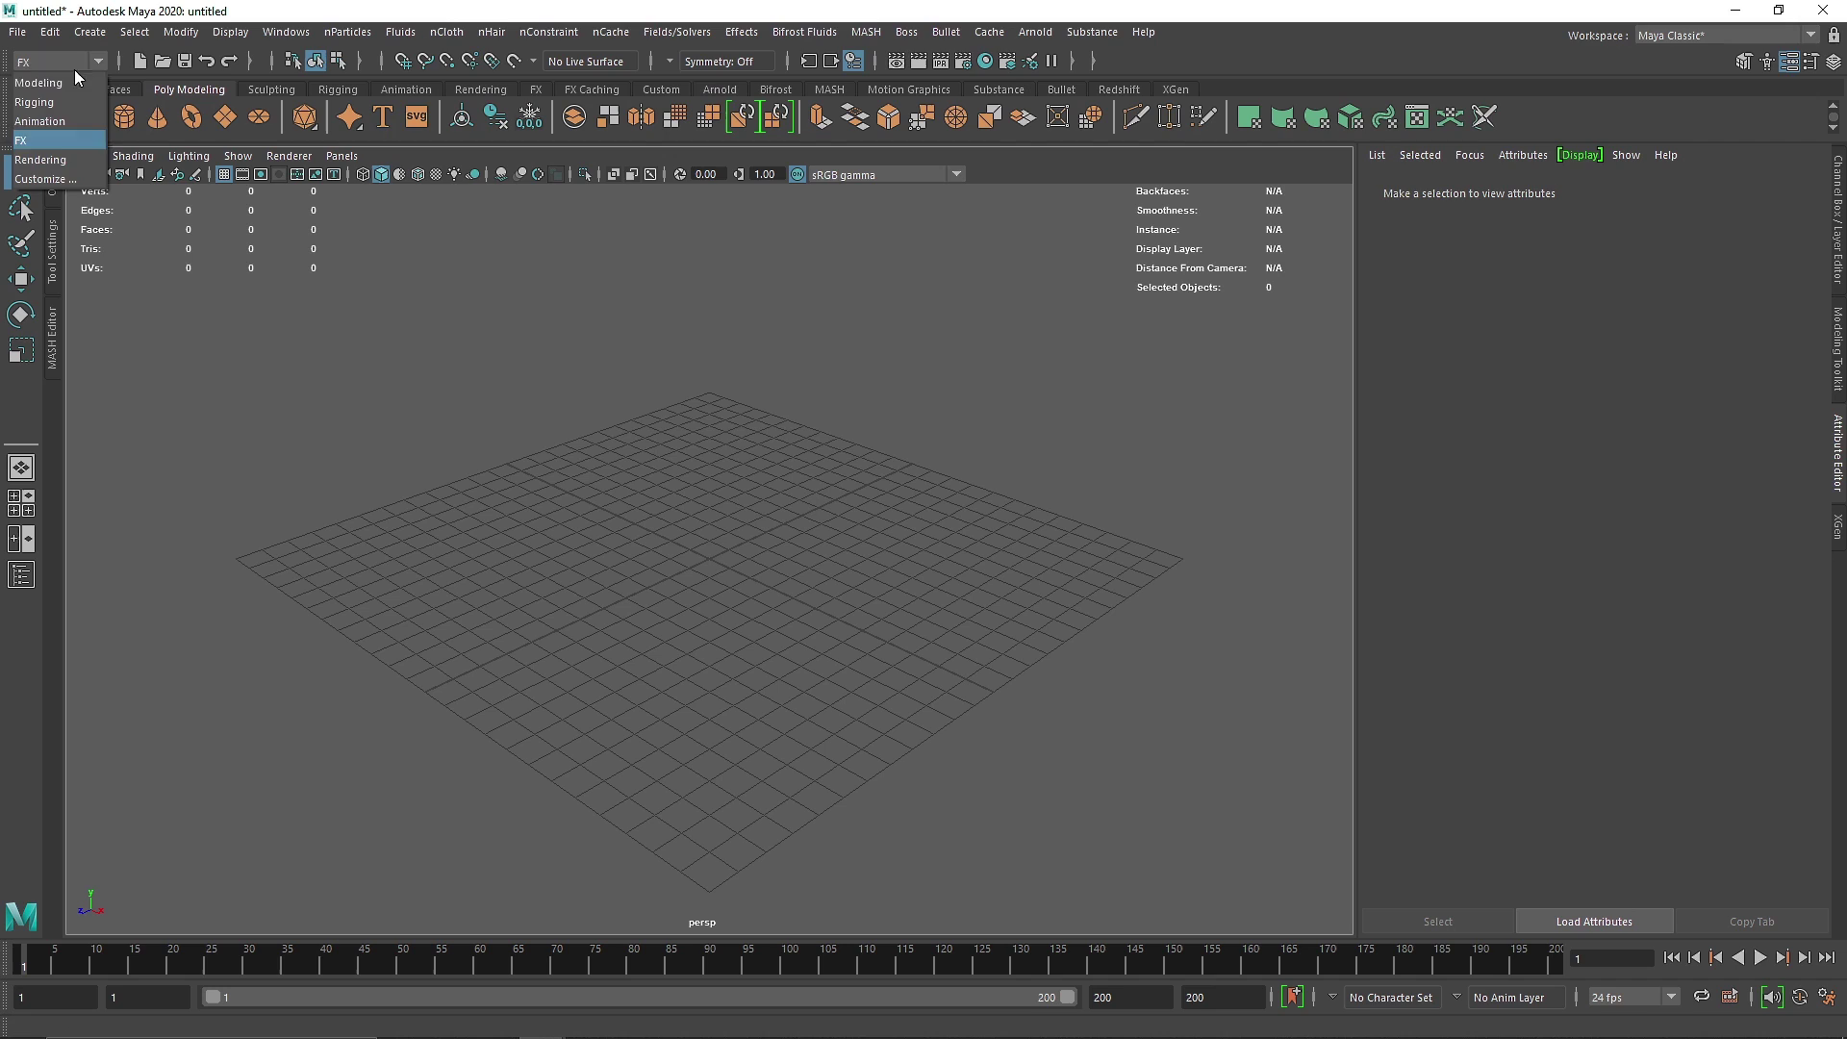
{"action": "left_click", "coordinate": [57, 146]}
{"action": "left_click", "coordinate": [90, 55]}
{"action": "left_click", "coordinate": [93, 60]}
Step: Draw an S-shaped curve of eight points across the grid in the top view with the CV Curve tool
{"action": "left_click", "coordinate": [92, 39]}
{"action": "mouse_move", "coordinate": [190, 99]}
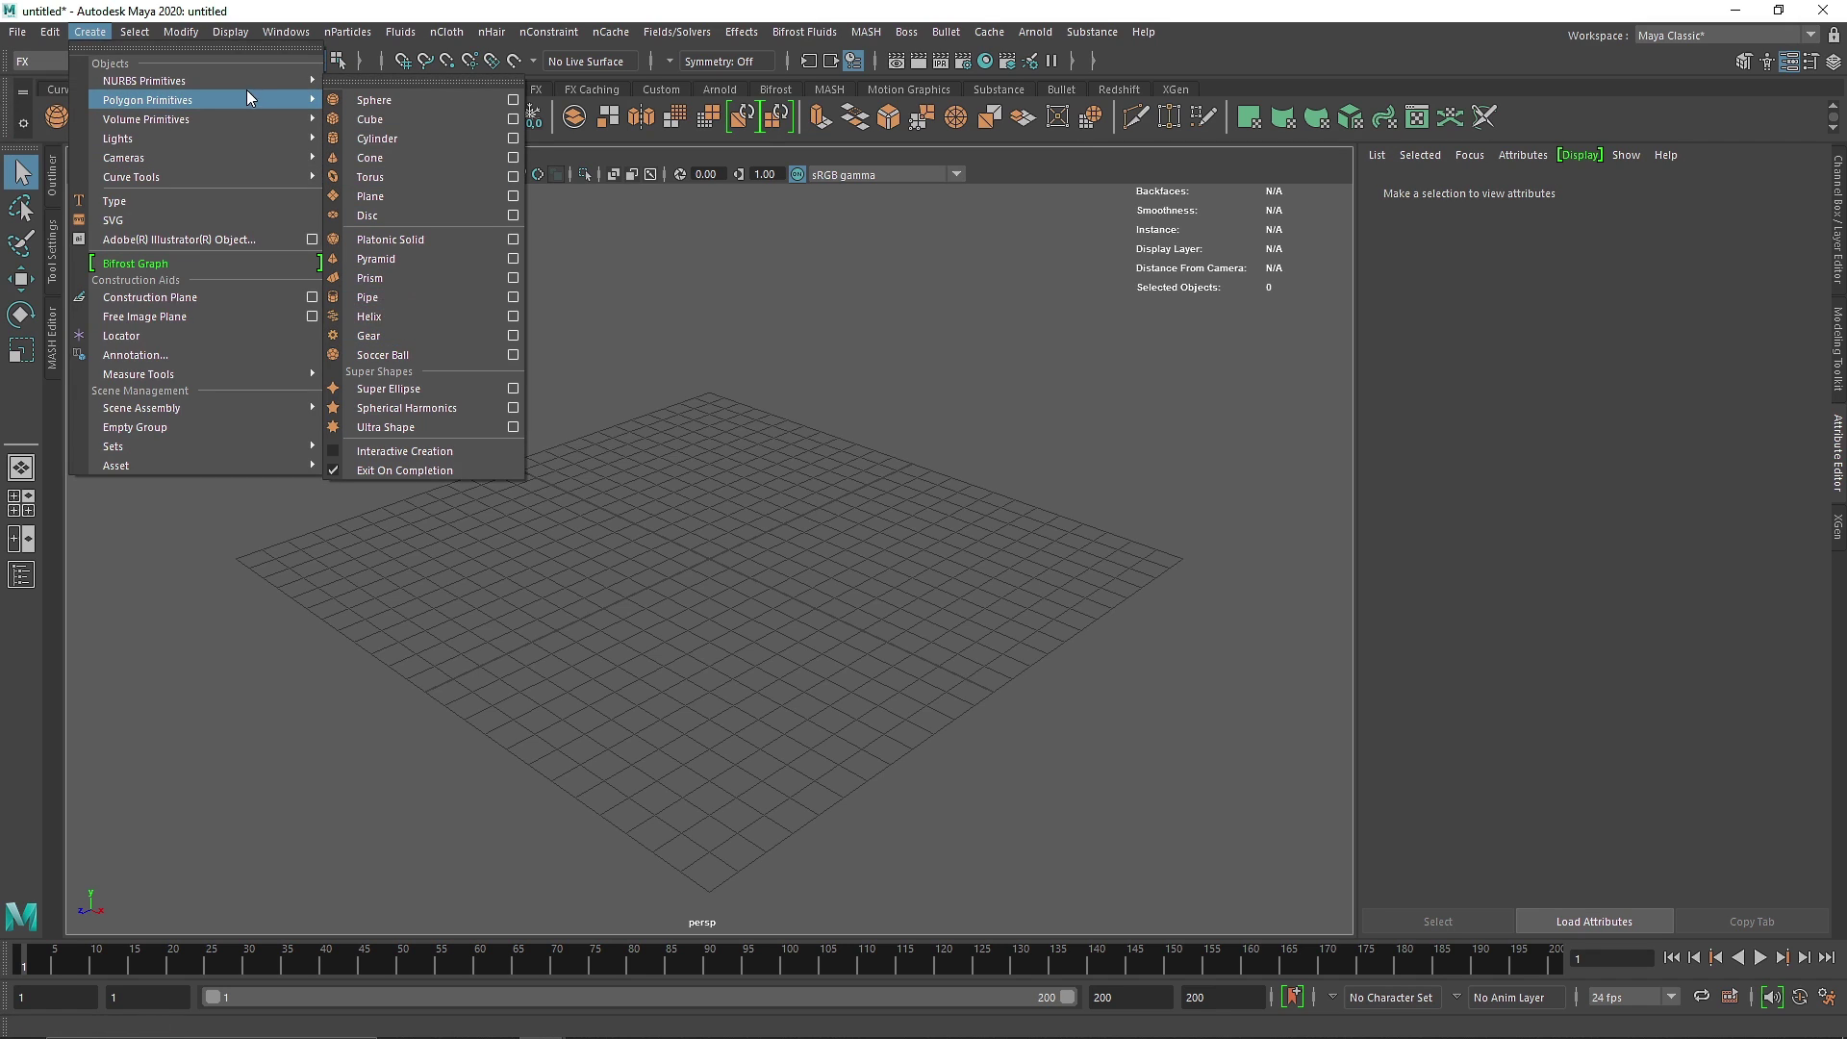
{"action": "mouse_move", "coordinate": [246, 78]}
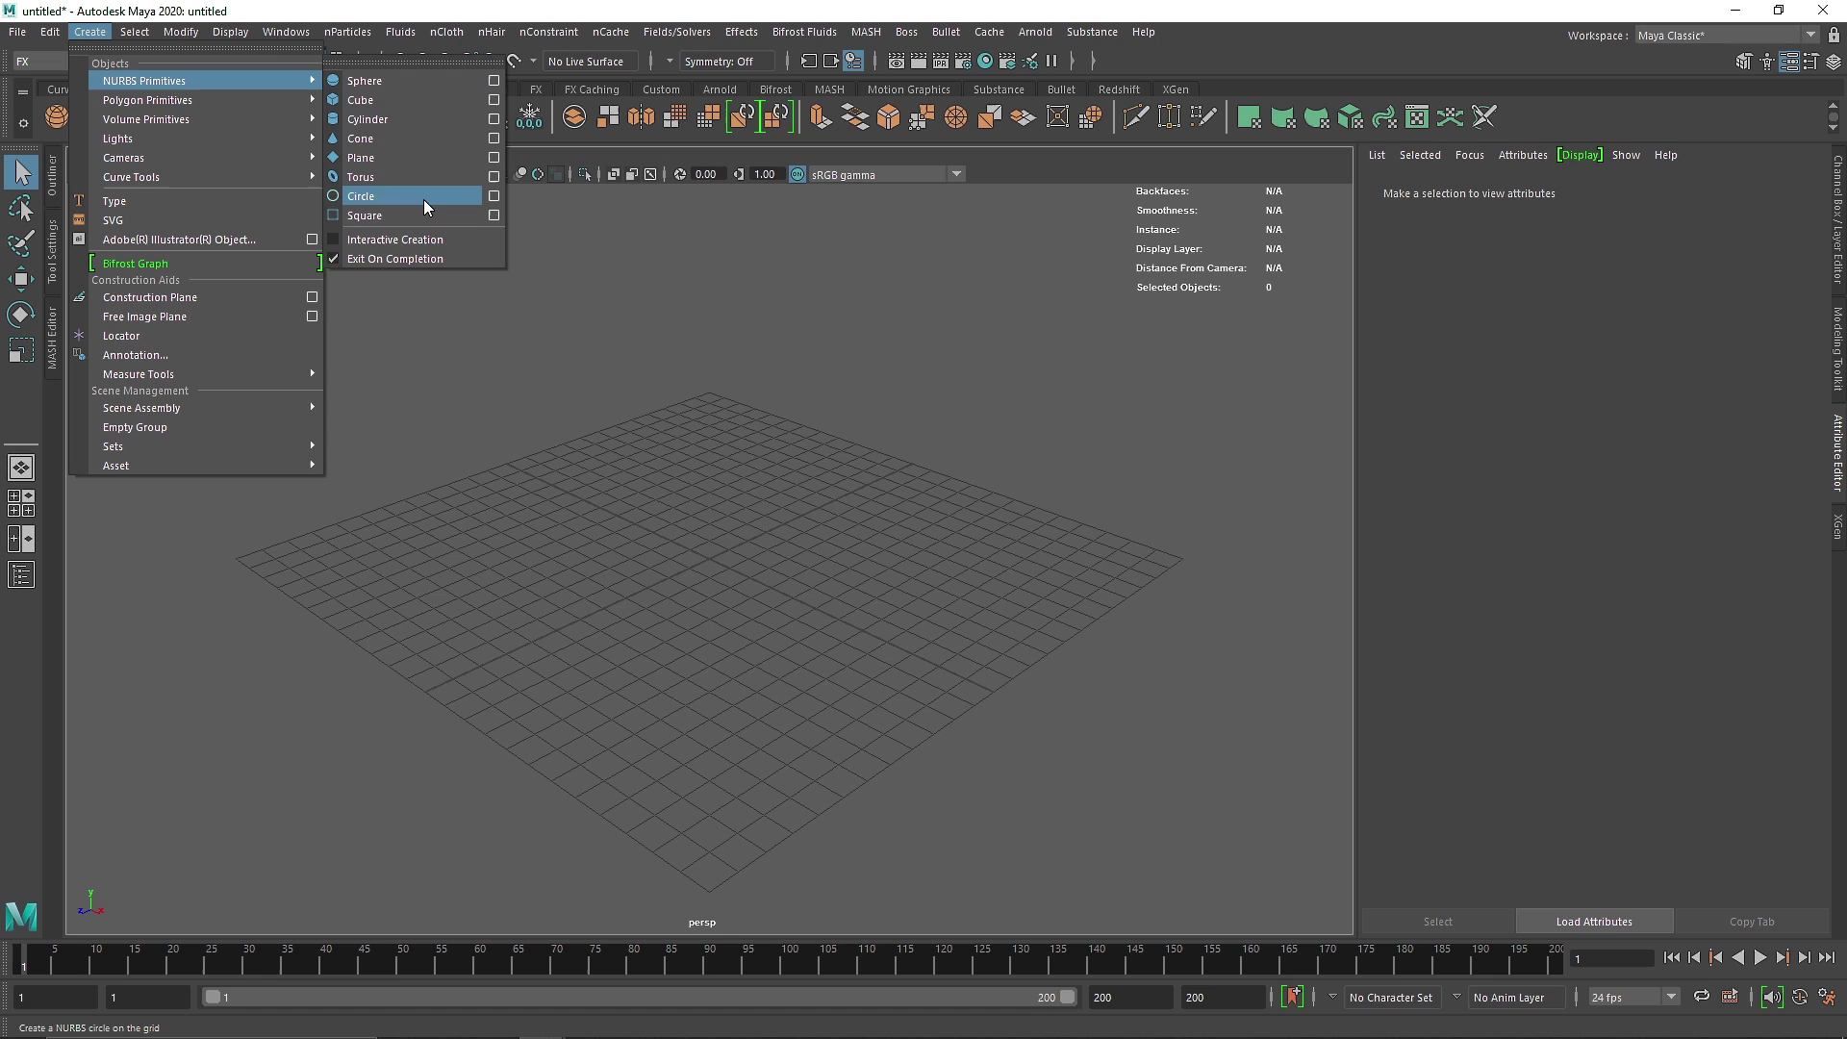
{"action": "mouse_move", "coordinate": [234, 179]}
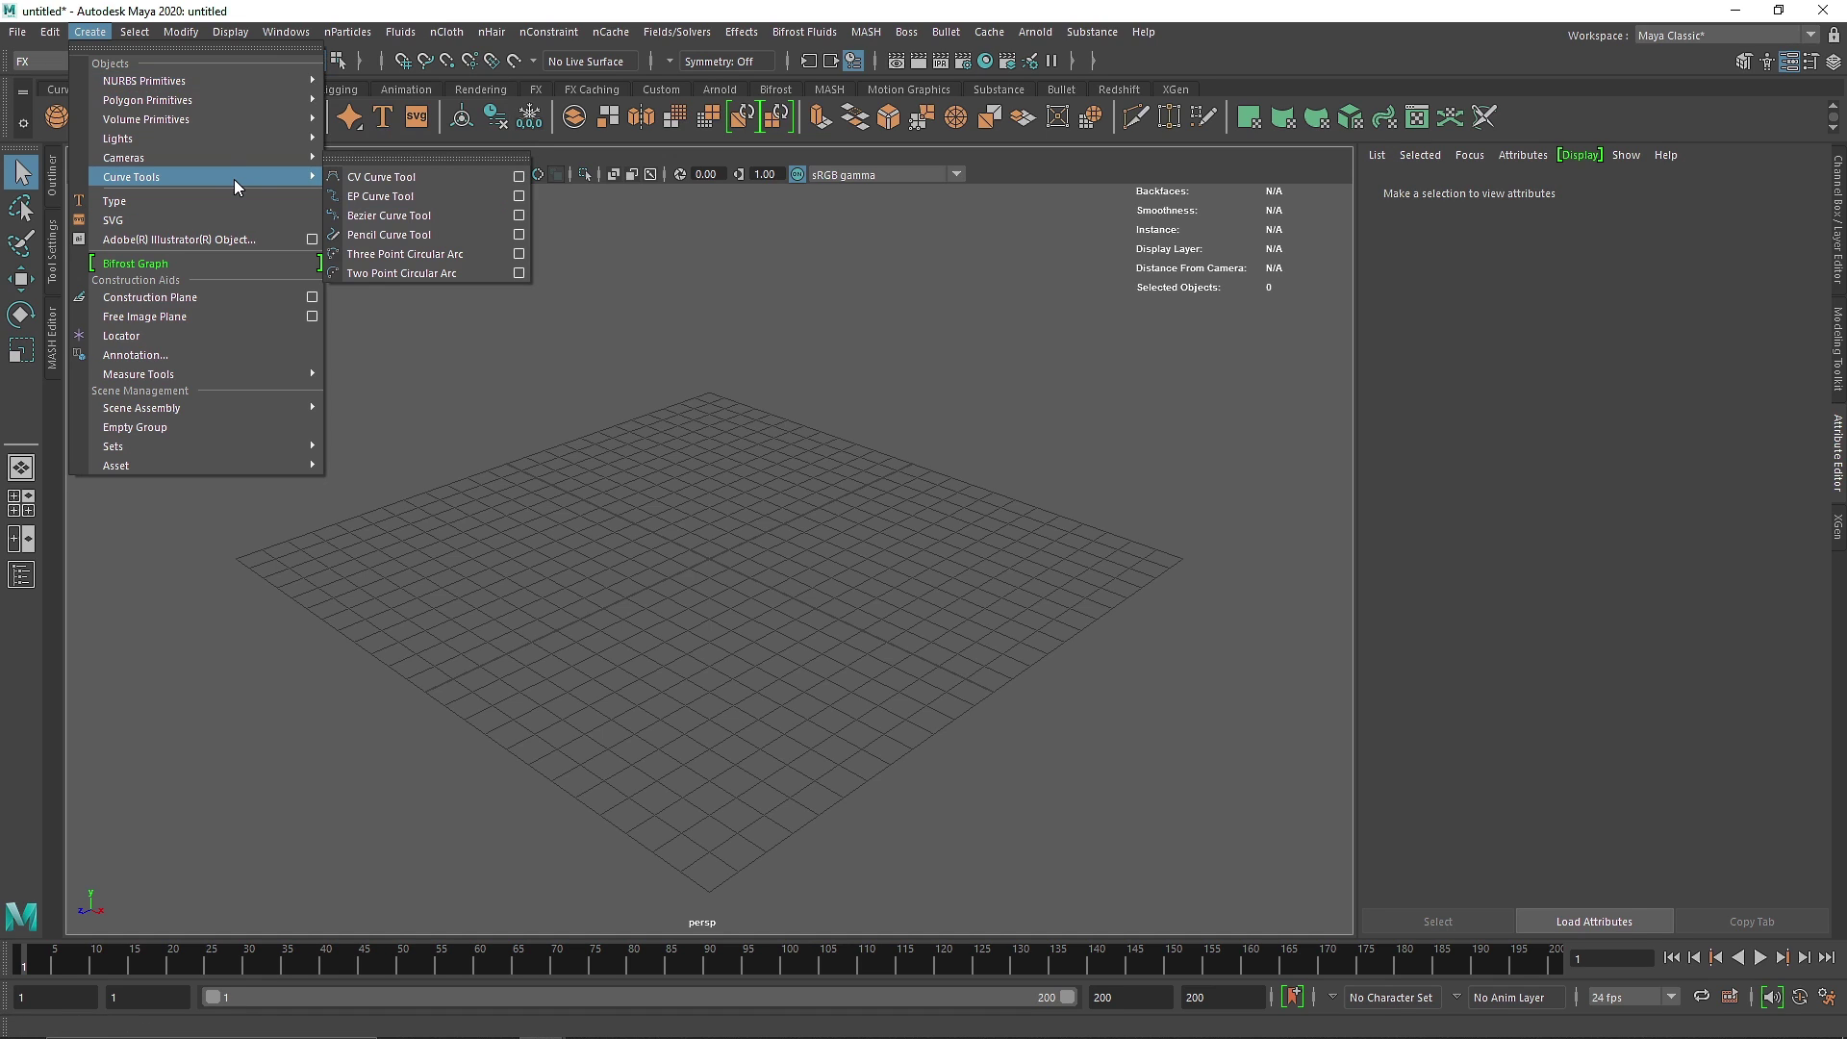
{"action": "left_click", "coordinate": [384, 177]}
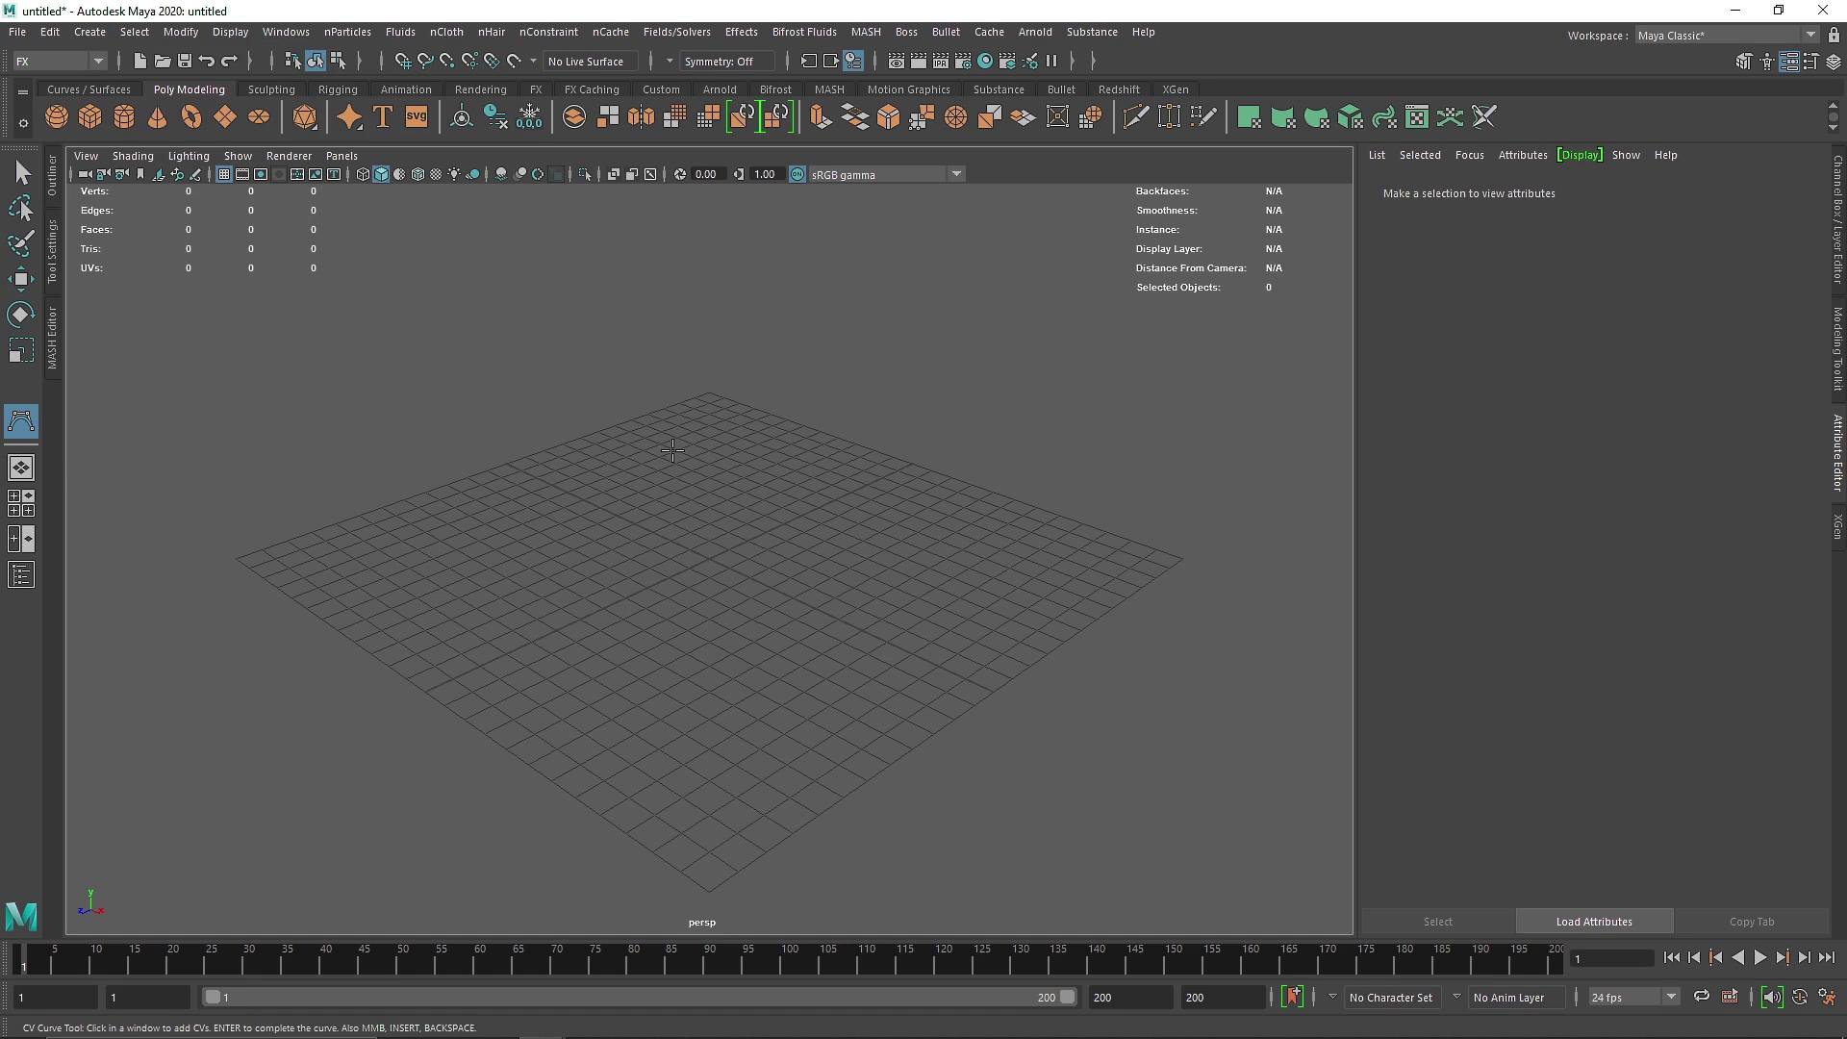
{"action": "left_click", "coordinate": [650, 472]}
{"action": "key", "text": "space"}
{"action": "key", "text": "space"}
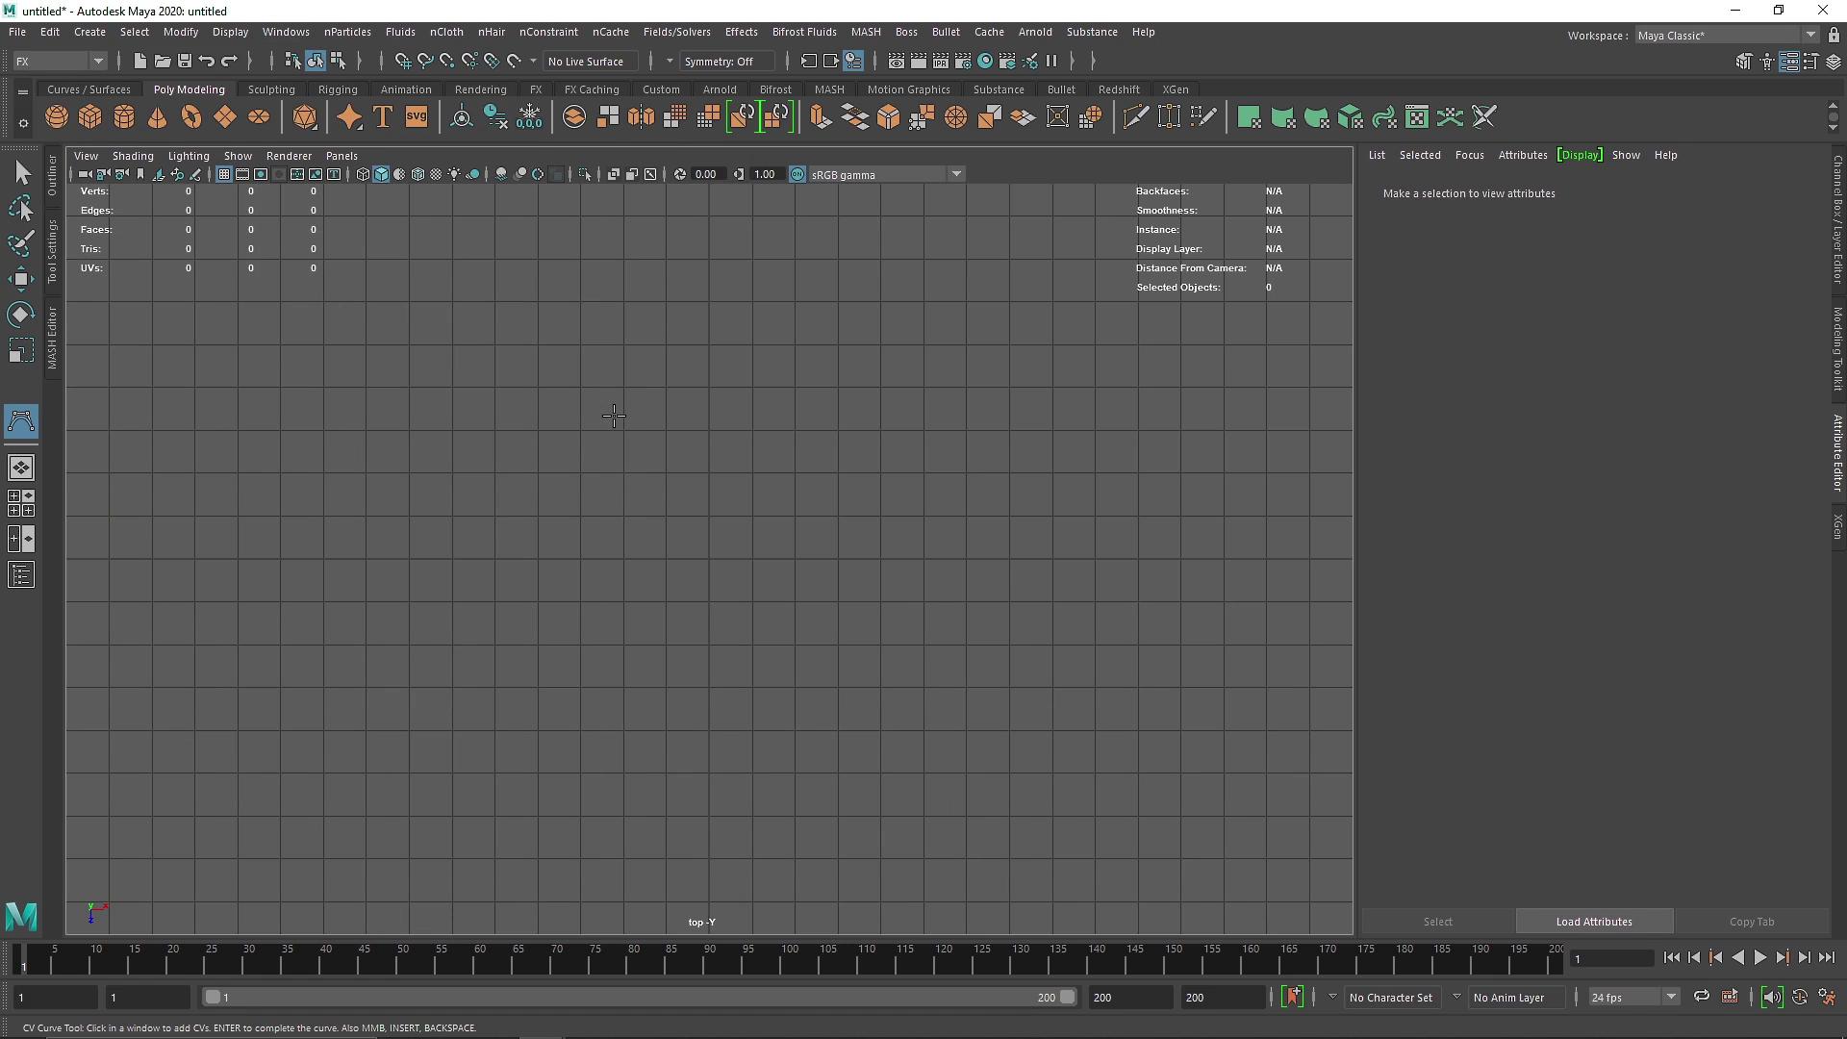
{"action": "left_click", "coordinate": [804, 755]}
{"action": "left_click", "coordinate": [579, 670]}
{"action": "left_click", "coordinate": [556, 505]}
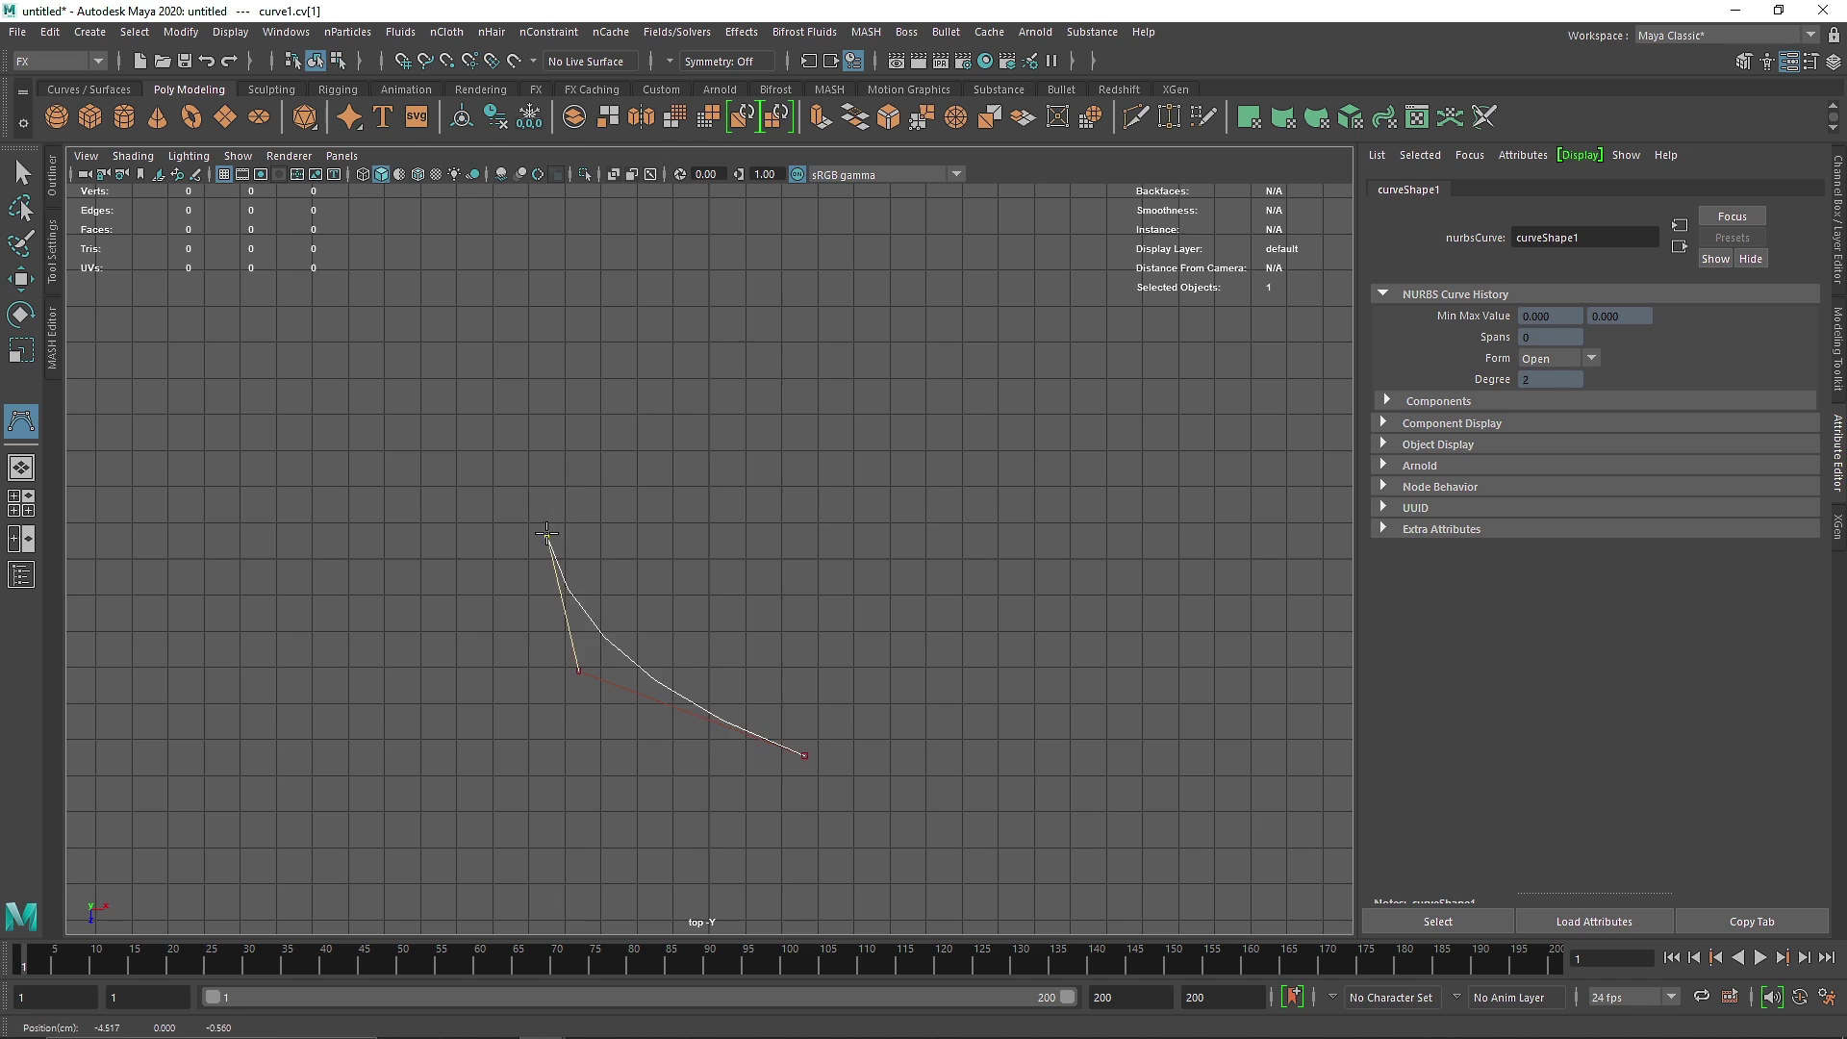
{"action": "left_click", "coordinate": [680, 363]}
{"action": "left_click", "coordinate": [797, 299]}
{"action": "left_click", "coordinate": [855, 200]}
{"action": "key", "text": "space"}
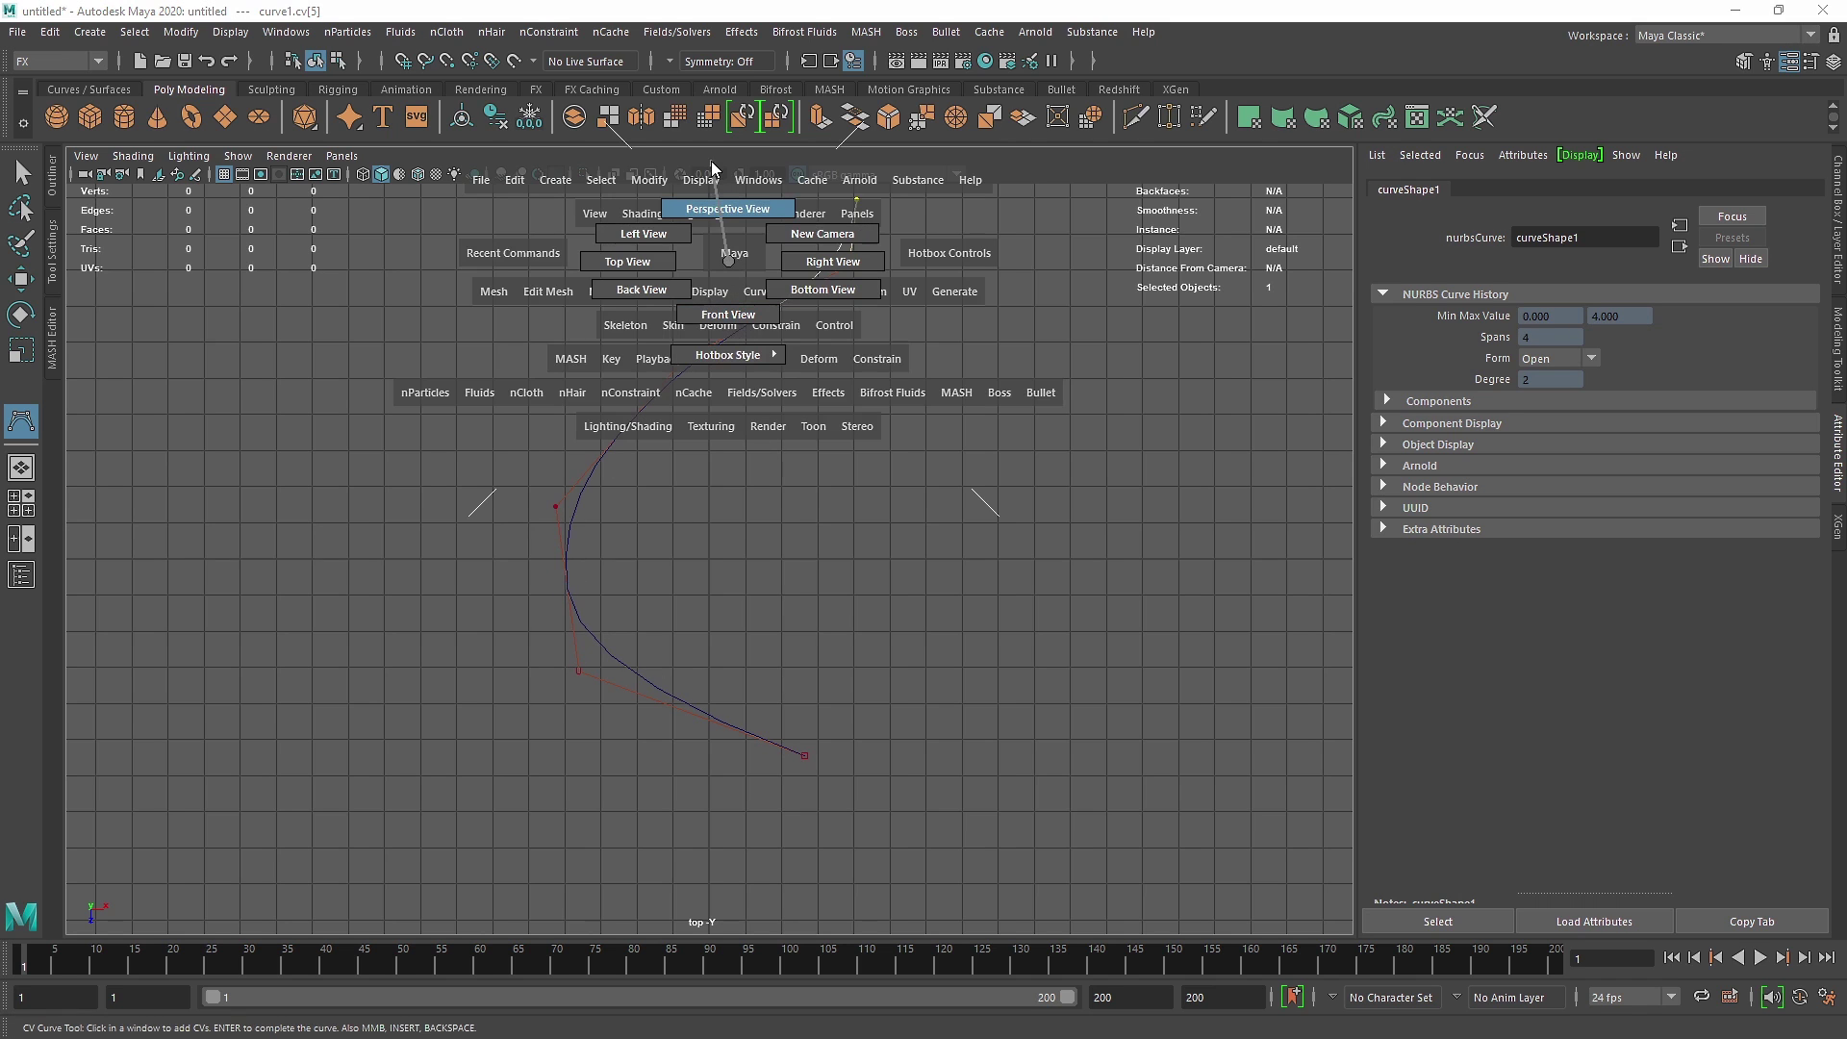
{"action": "middle_click_drag", "start_coordinate": [673, 192], "coordinate": [736, 489], "text": "alt"}
{"action": "left_click", "coordinate": [717, 295]}
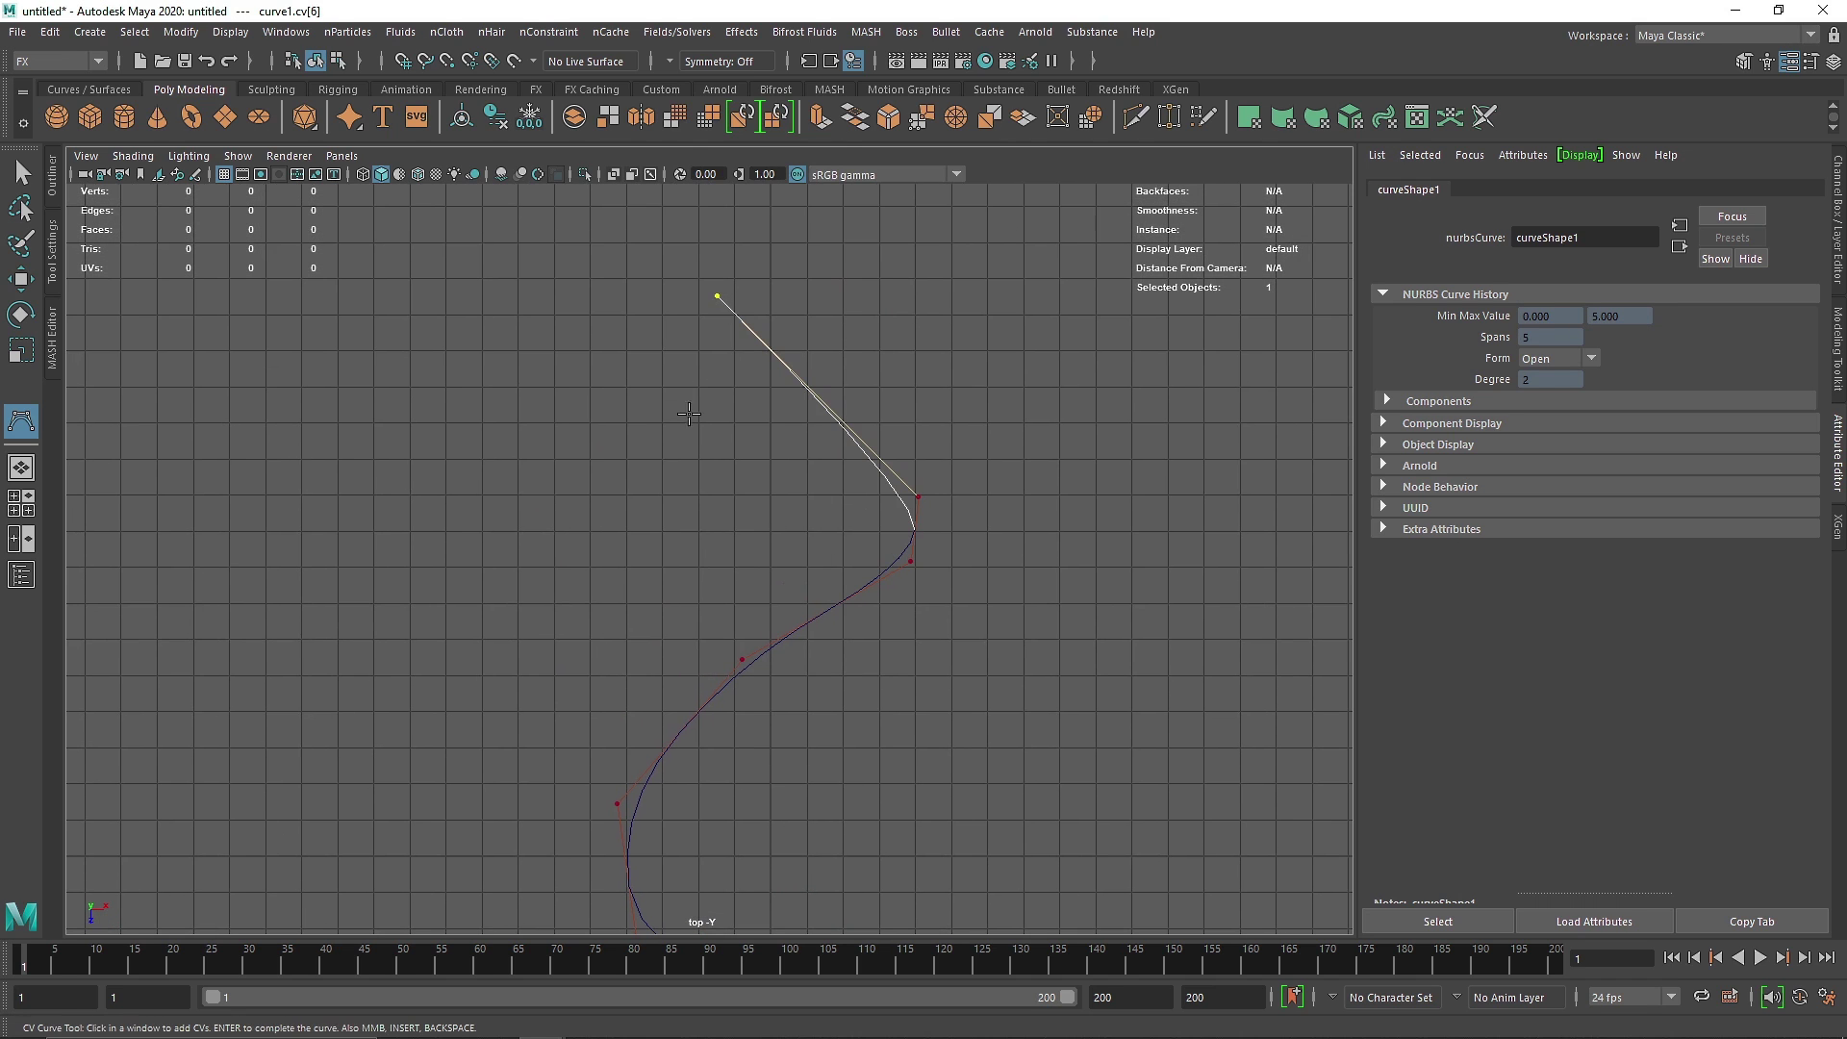
{"action": "left_click", "coordinate": [641, 432]}
{"action": "key", "text": "q"}
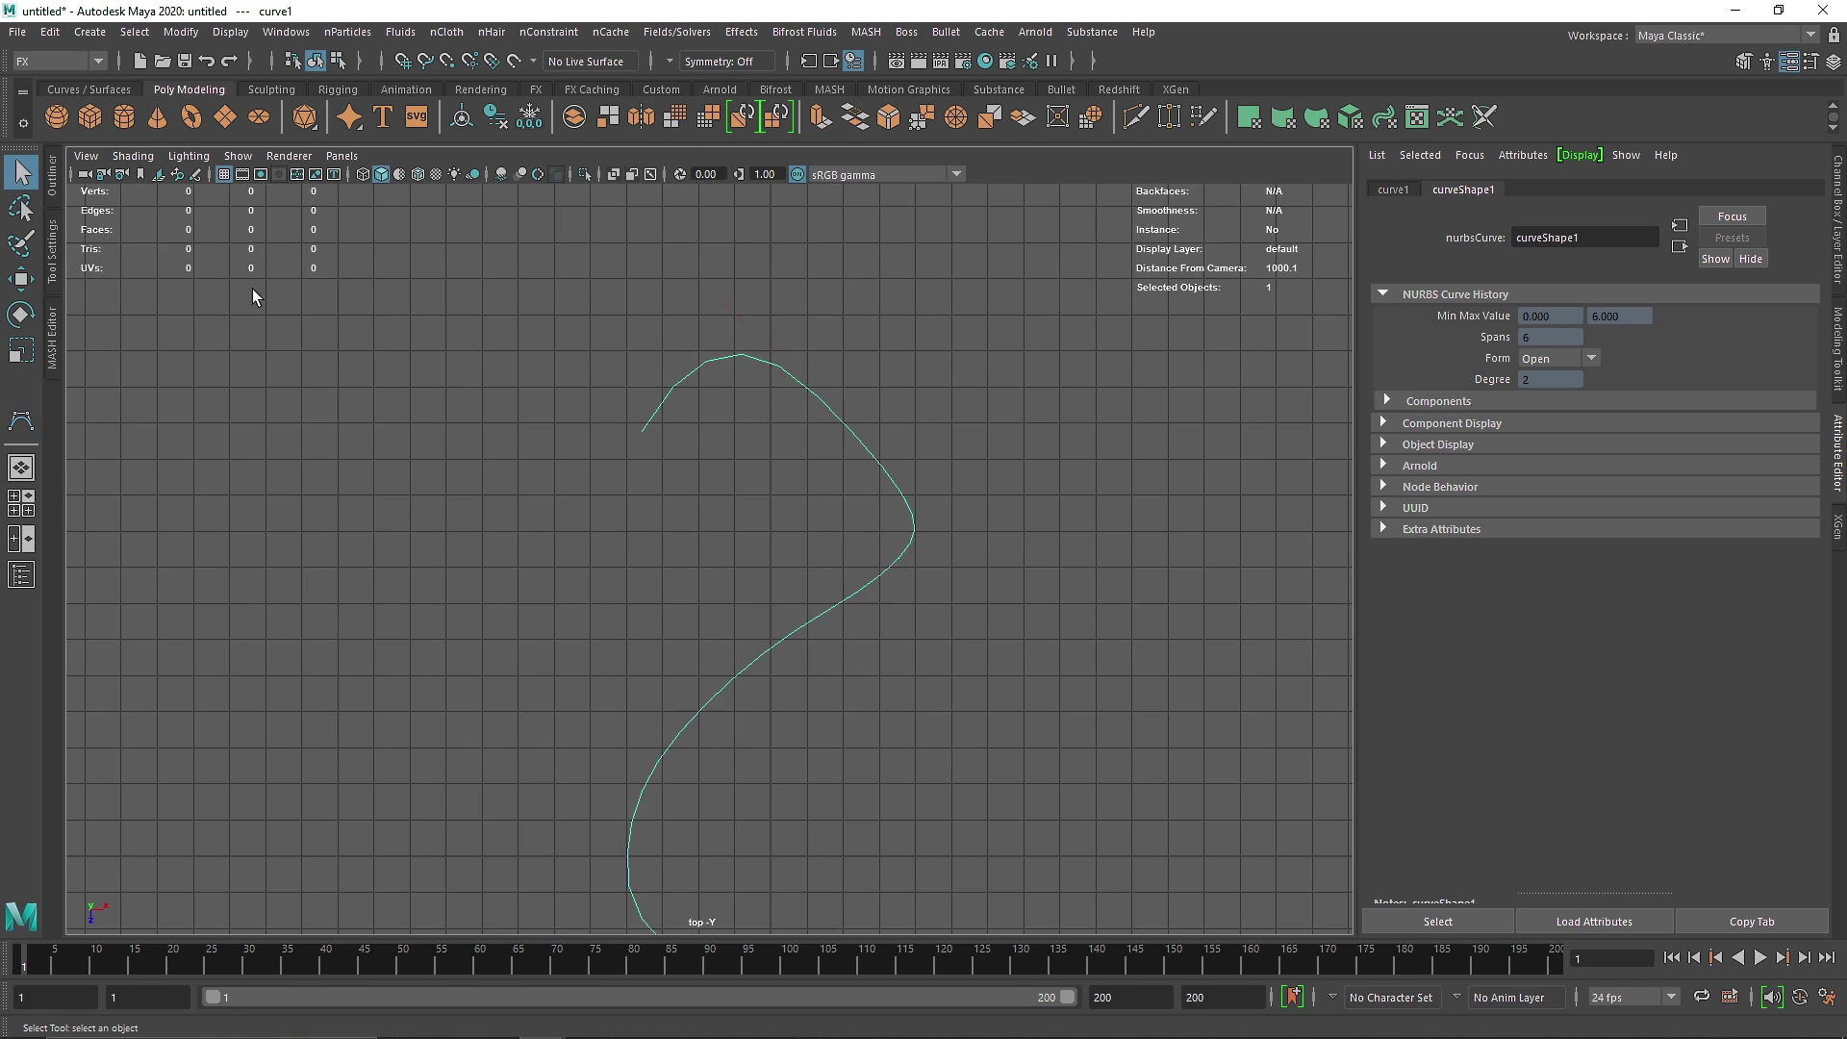
Step: In the perspective view, raise the curve's last control vertex vertically and lower the third one from the start
{"action": "key", "text": "space"}
{"action": "key", "text": "space"}
{"action": "right_click_drag", "start_coordinate": [862, 460], "coordinate": [756, 471]}
{"action": "left_click_drag", "start_coordinate": [795, 402], "coordinate": [851, 454]}
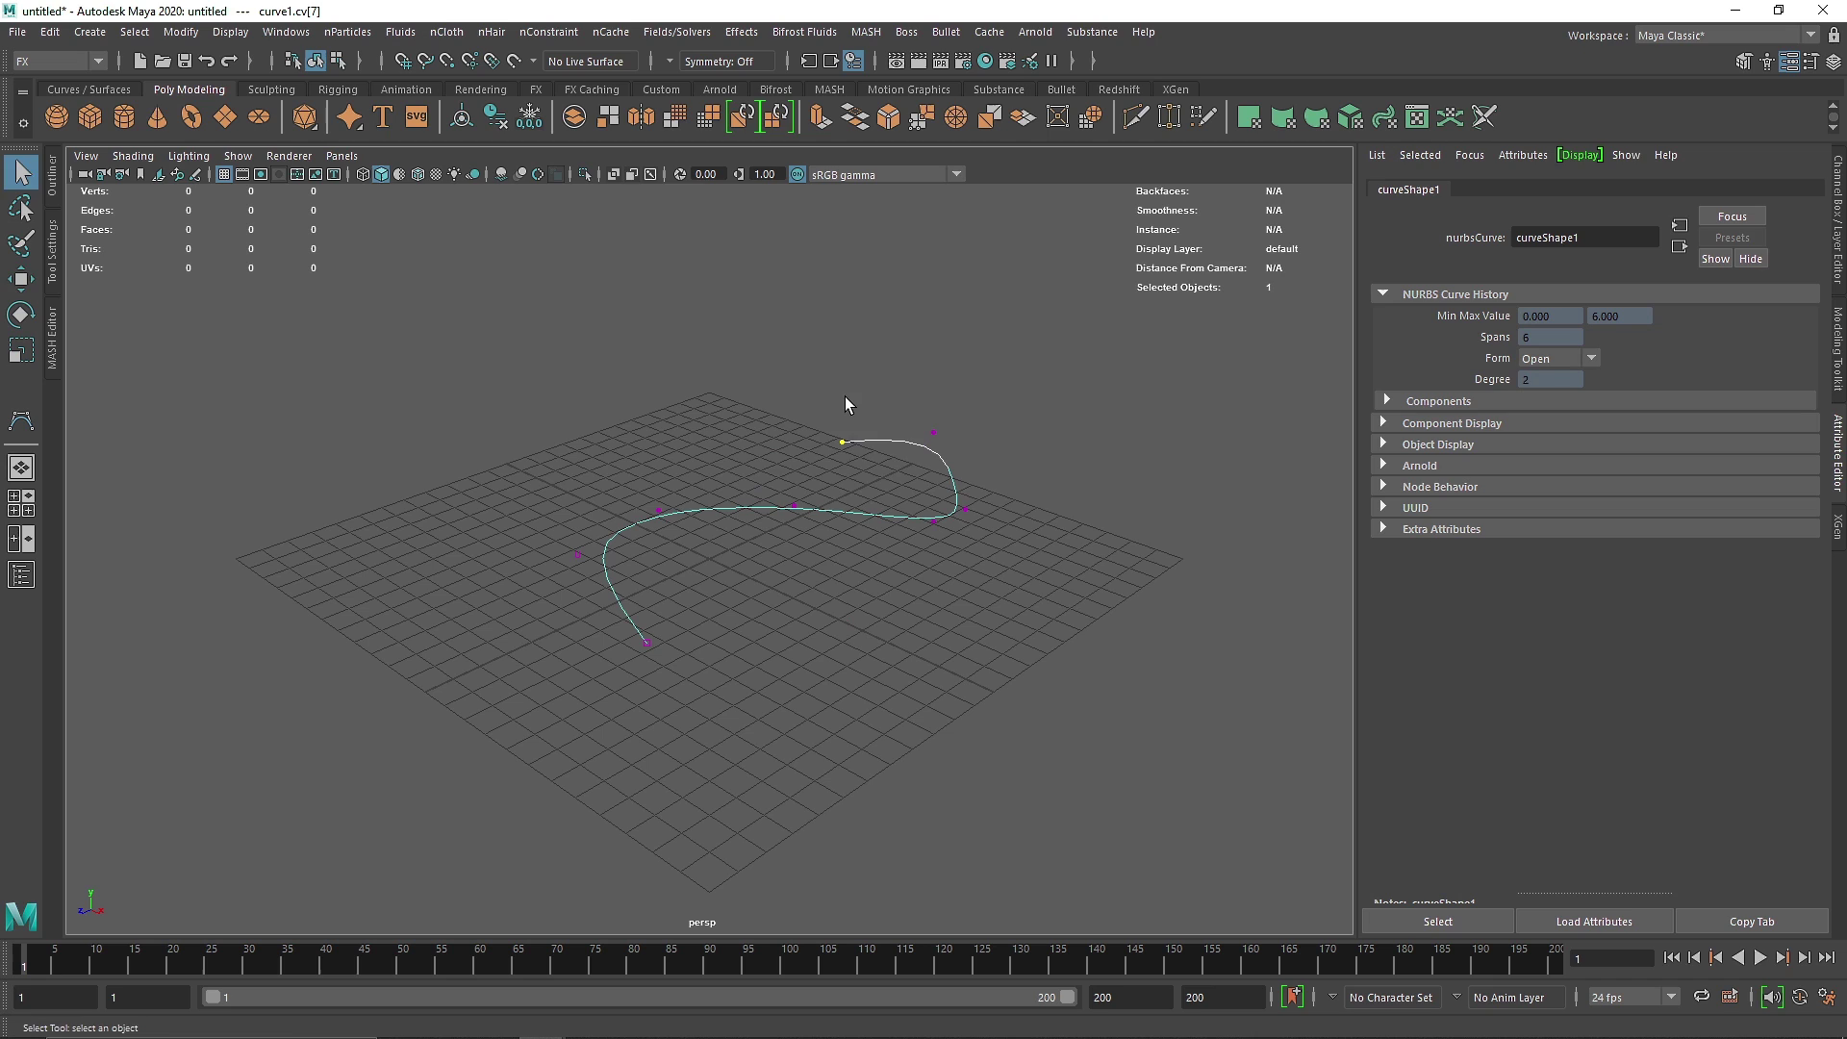
{"action": "key", "text": "w"}
{"action": "left_click_drag", "start_coordinate": [847, 390], "coordinate": [852, 289]}
{"action": "left_click_drag", "start_coordinate": [639, 486], "coordinate": [683, 544]}
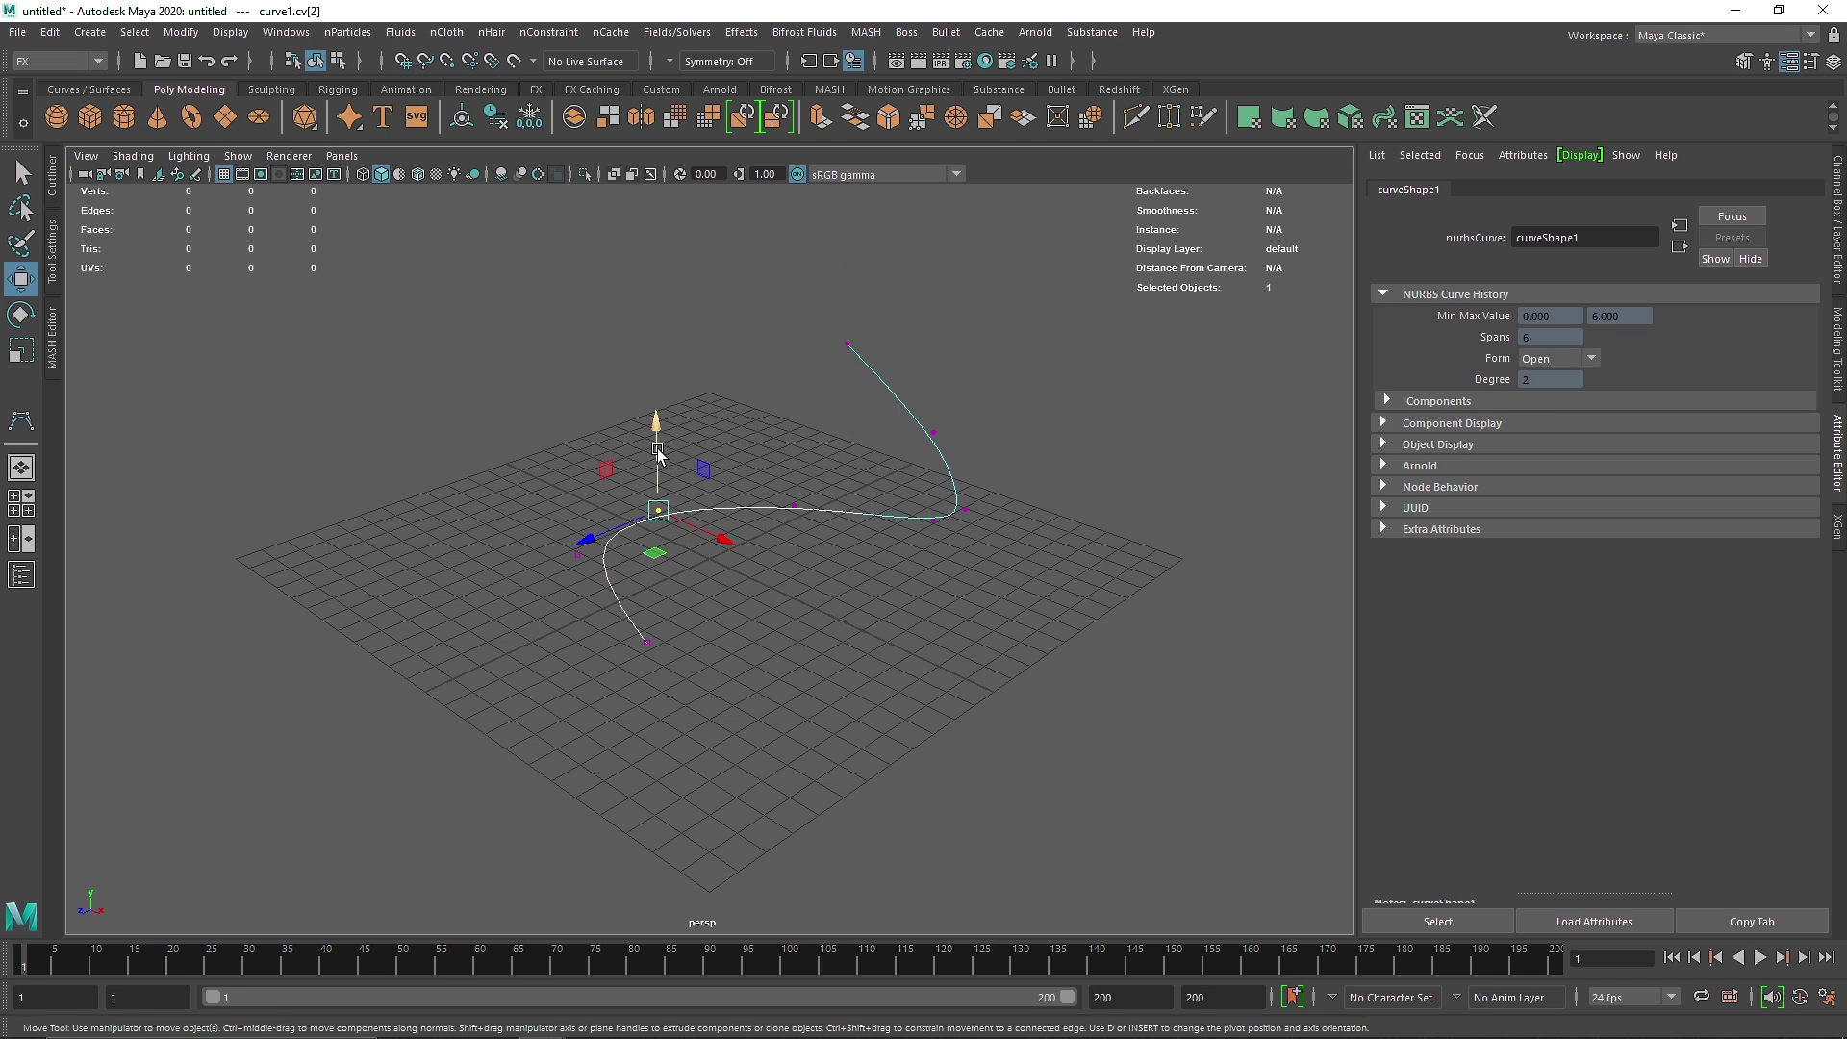
{"action": "mouse_move", "coordinate": [655, 449]}
{"action": "left_mouse_down"}
{"action": "mouse_move", "coordinate": [655, 491]}
{"action": "mouse_move", "coordinate": [659, 456]}
{"action": "left_mouse_up"}
Step: Raise the curve's starting control vertex vertically and lower the second one
{"action": "left_click", "coordinate": [648, 643]}
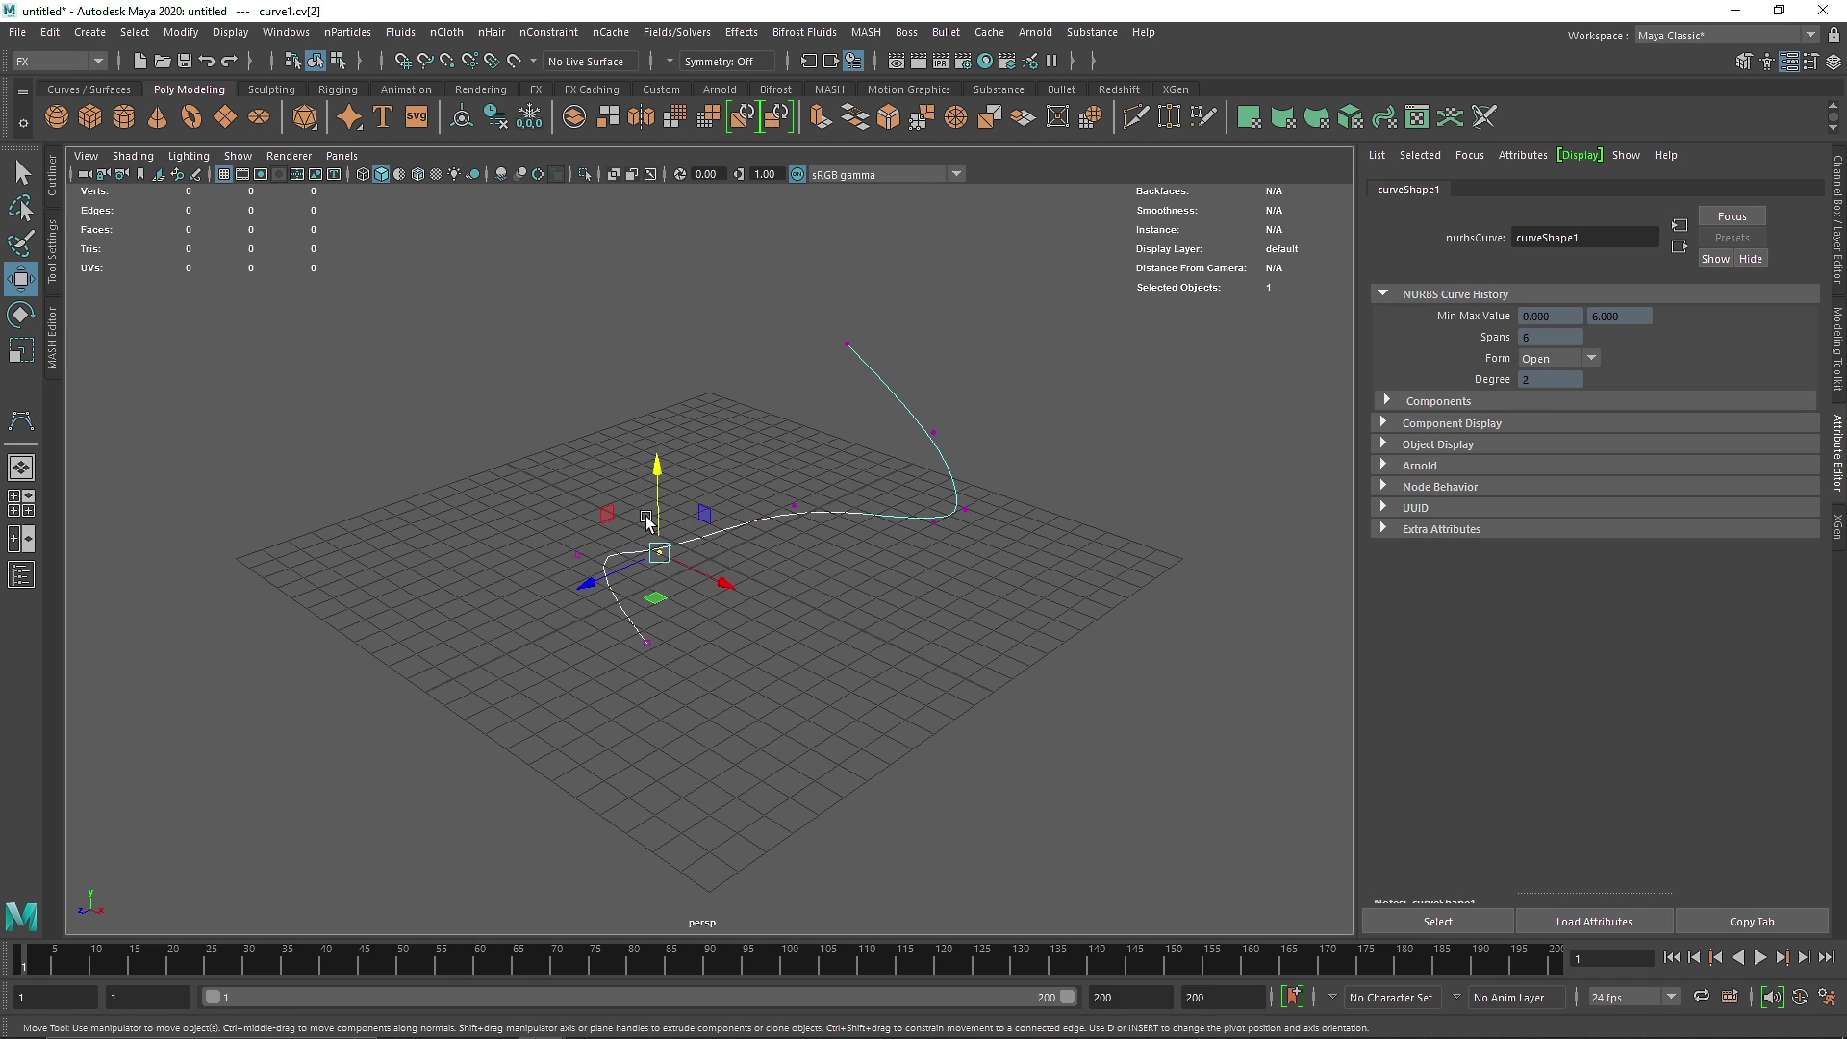
{"action": "left_click_drag", "start_coordinate": [626, 613], "coordinate": [690, 653]}
{"action": "left_click_drag", "start_coordinate": [646, 569], "coordinate": [643, 484]}
{"action": "left_click_drag", "start_coordinate": [525, 499], "coordinate": [597, 587]}
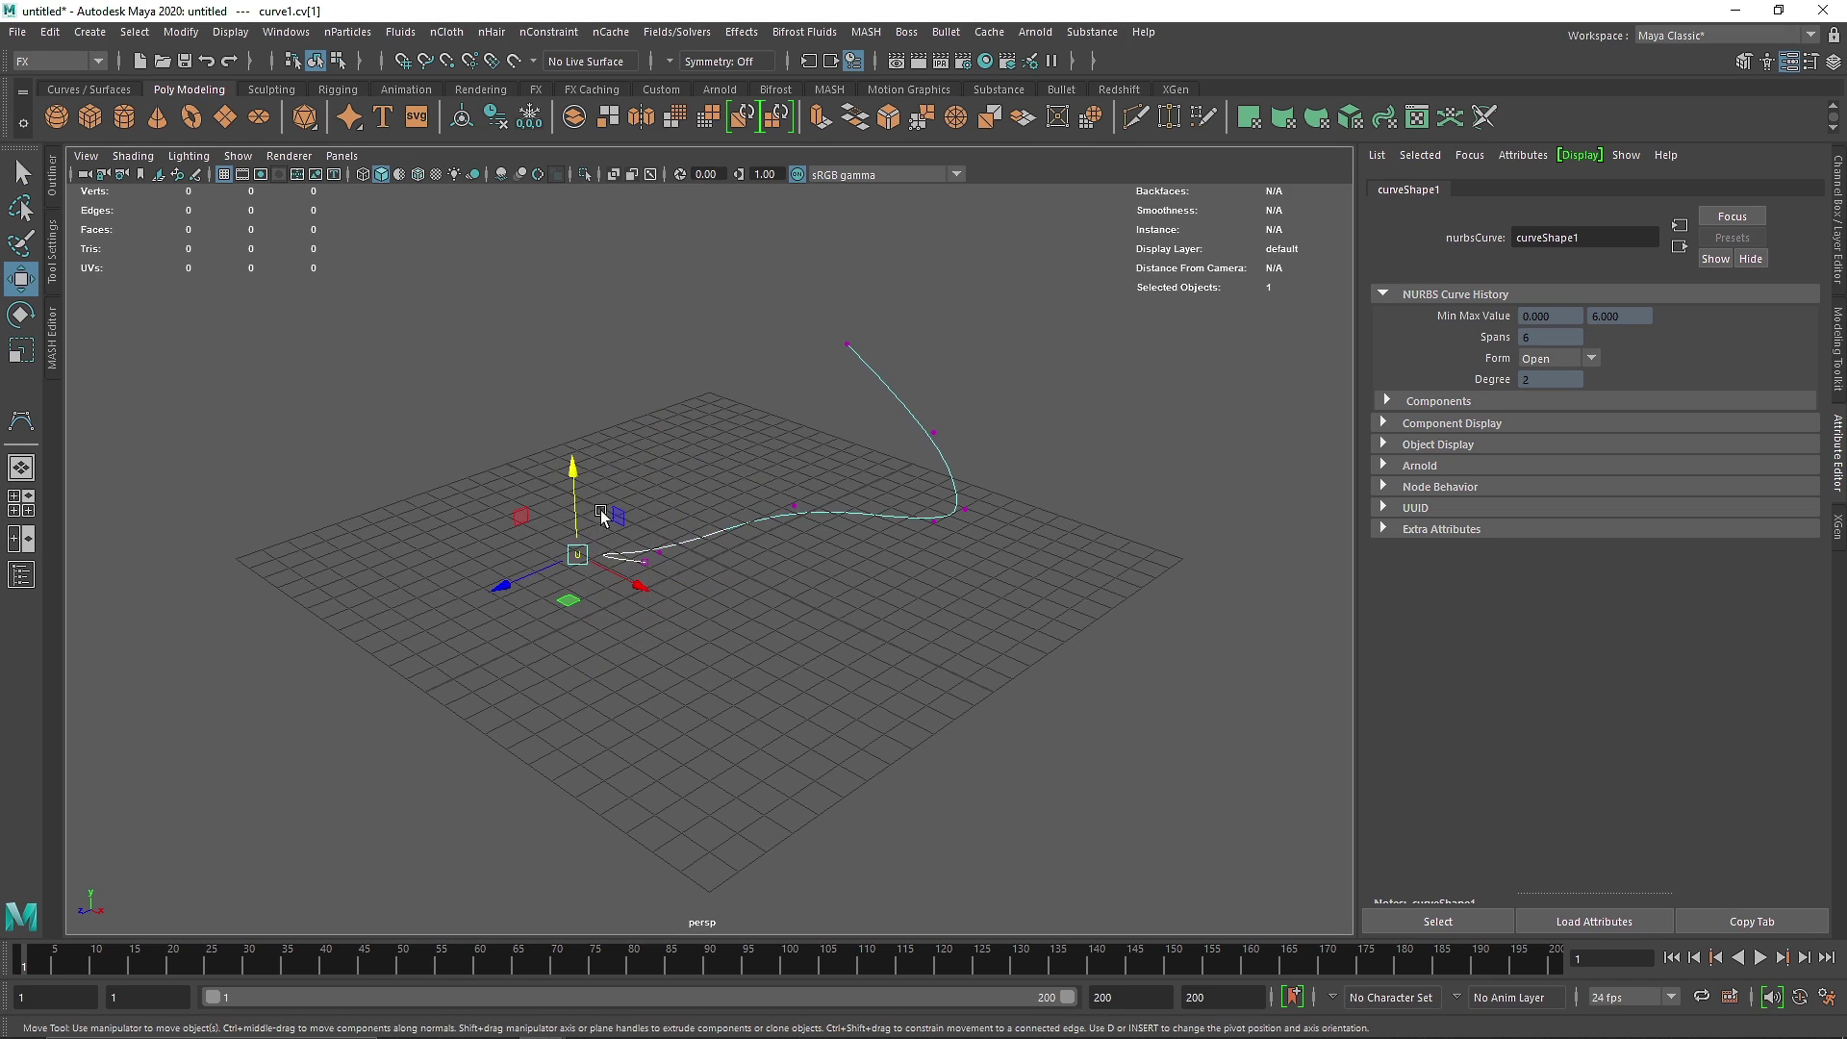
{"action": "left_click_drag", "start_coordinate": [574, 473], "coordinate": [574, 497]}
Step: Move the remaining four control vertices up, down and sideways so the curve waves in three dimensions
{"action": "left_click_drag", "start_coordinate": [798, 558], "coordinate": [840, 428], "text": "alt"}
{"action": "left_click", "coordinate": [837, 532]}
{"action": "left_click", "coordinate": [964, 568]}
{"action": "left_click_drag", "start_coordinate": [898, 604], "coordinate": [1026, 535], "text": "alt"}
{"action": "left_click", "coordinate": [947, 519]}
{"action": "mouse_move", "coordinate": [974, 470]}
{"action": "left_mouse_down"}
{"action": "mouse_move", "coordinate": [977, 420]}
{"action": "mouse_move", "coordinate": [928, 504]}
{"action": "mouse_move", "coordinate": [942, 487]}
{"action": "left_mouse_up"}
{"action": "left_click_drag", "start_coordinate": [868, 385], "coordinate": [8, 505]}
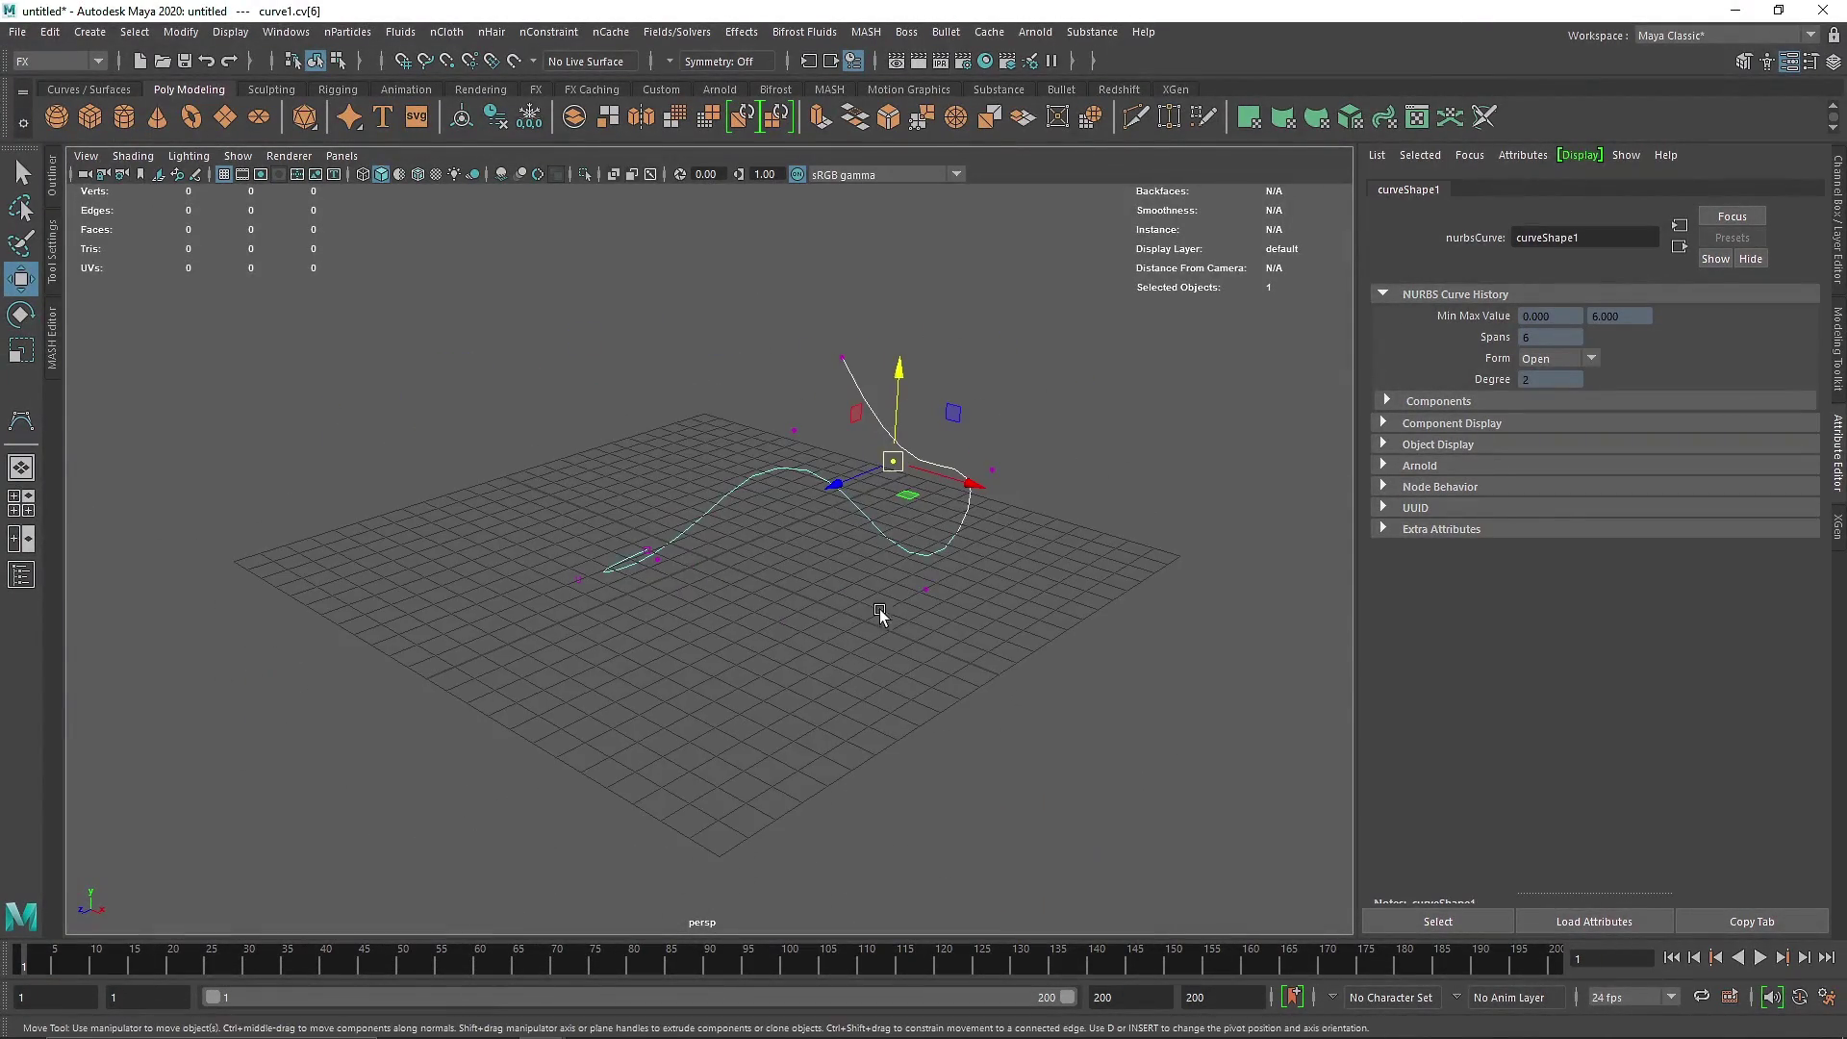
Step: Return the curve to object mode and move it about 1.7 cm in Y and 6.1 cm in Z
{"action": "left_click_drag", "start_coordinate": [878, 610], "coordinate": [835, 635], "text": "alt"}
{"action": "key", "text": "q"}
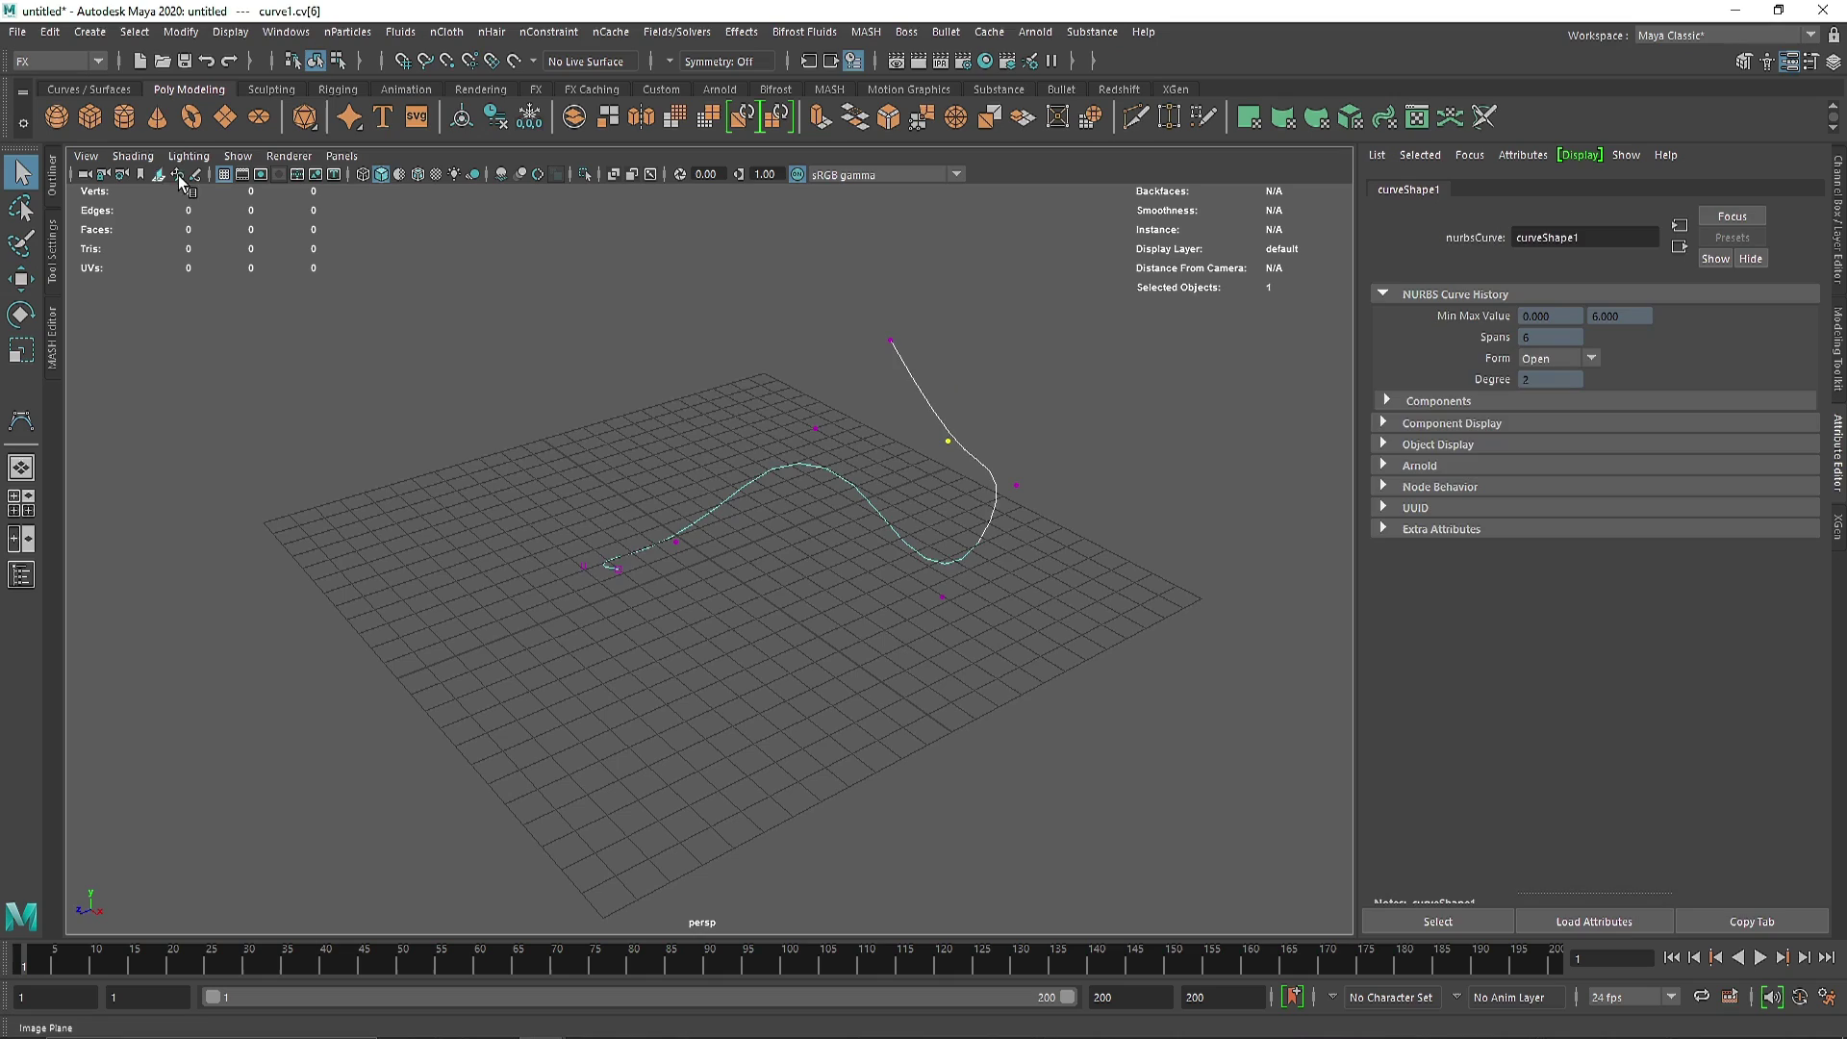
{"action": "left_click", "coordinate": [619, 508]}
{"action": "left_click_drag", "start_coordinate": [619, 507], "coordinate": [814, 558], "text": "alt"}
{"action": "right_click_drag", "start_coordinate": [871, 527], "coordinate": [1044, 355]}
{"action": "left_click_drag", "start_coordinate": [1044, 355], "coordinate": [825, 474], "text": "alt"}
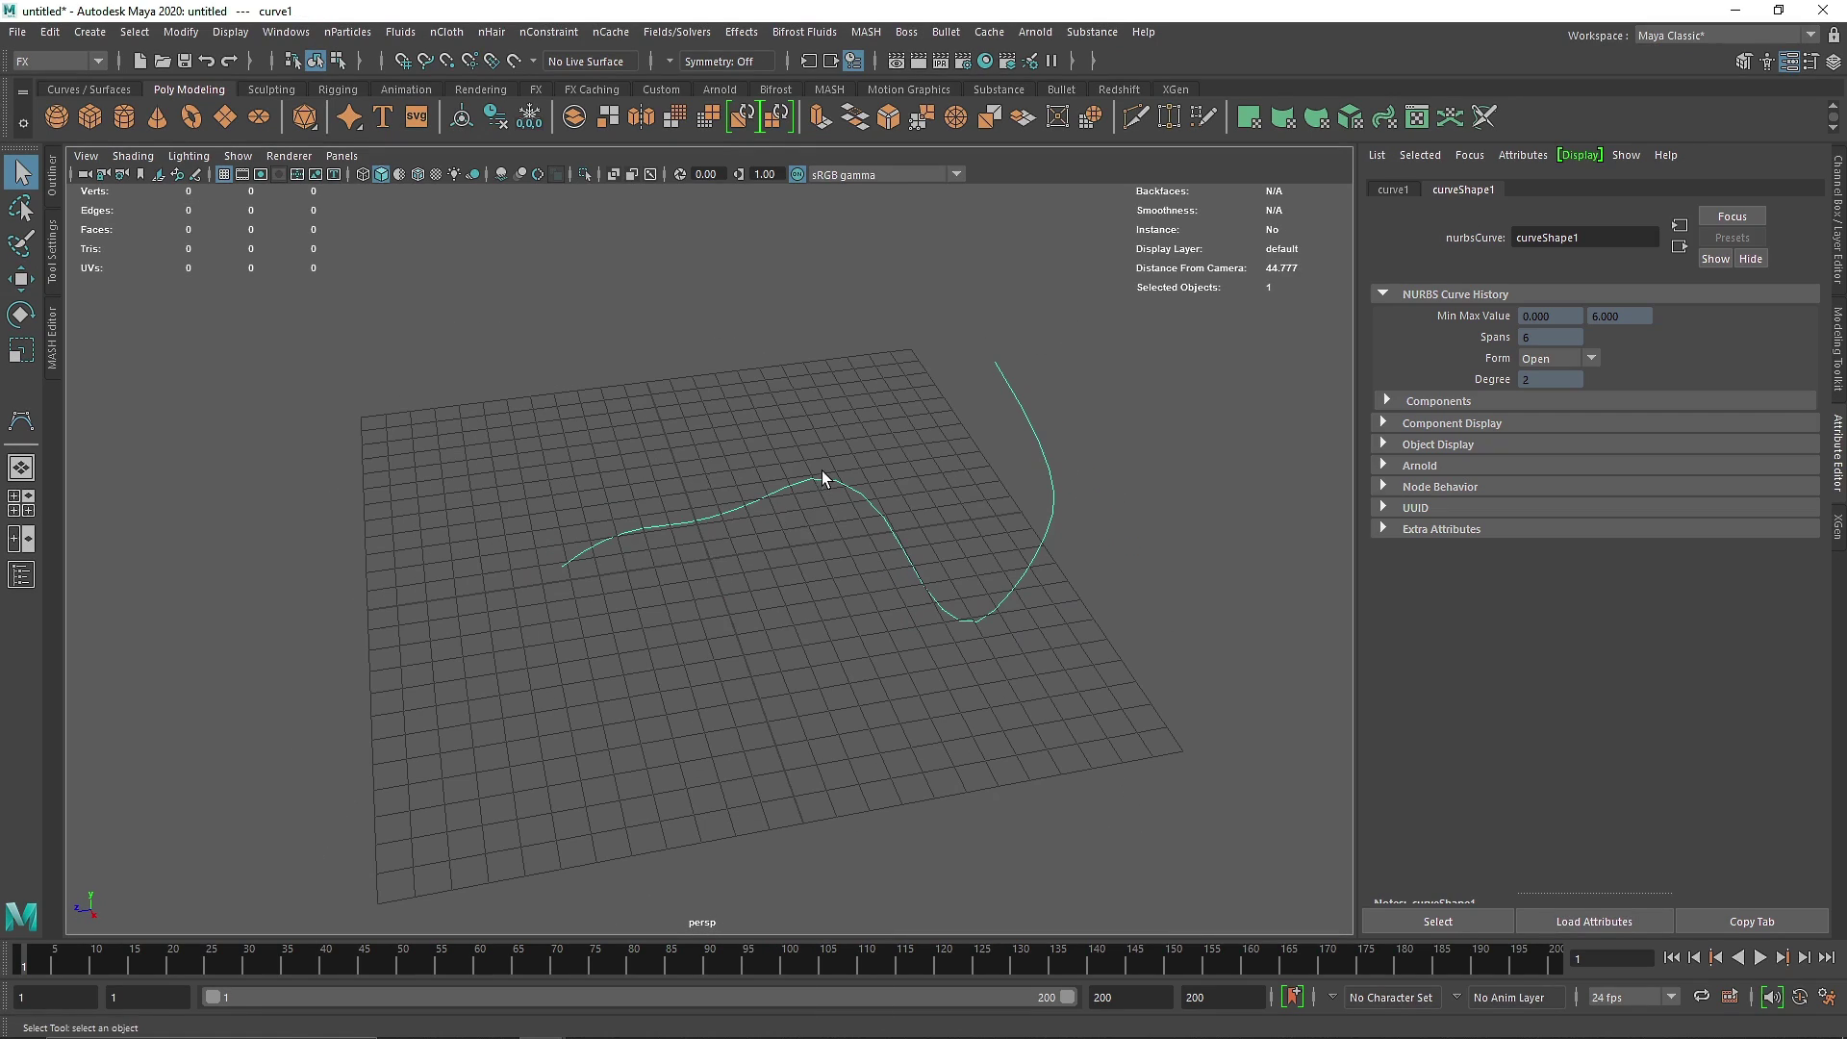
{"action": "key", "text": "w"}
{"action": "left_click_drag", "start_coordinate": [649, 578], "coordinate": [573, 366]}
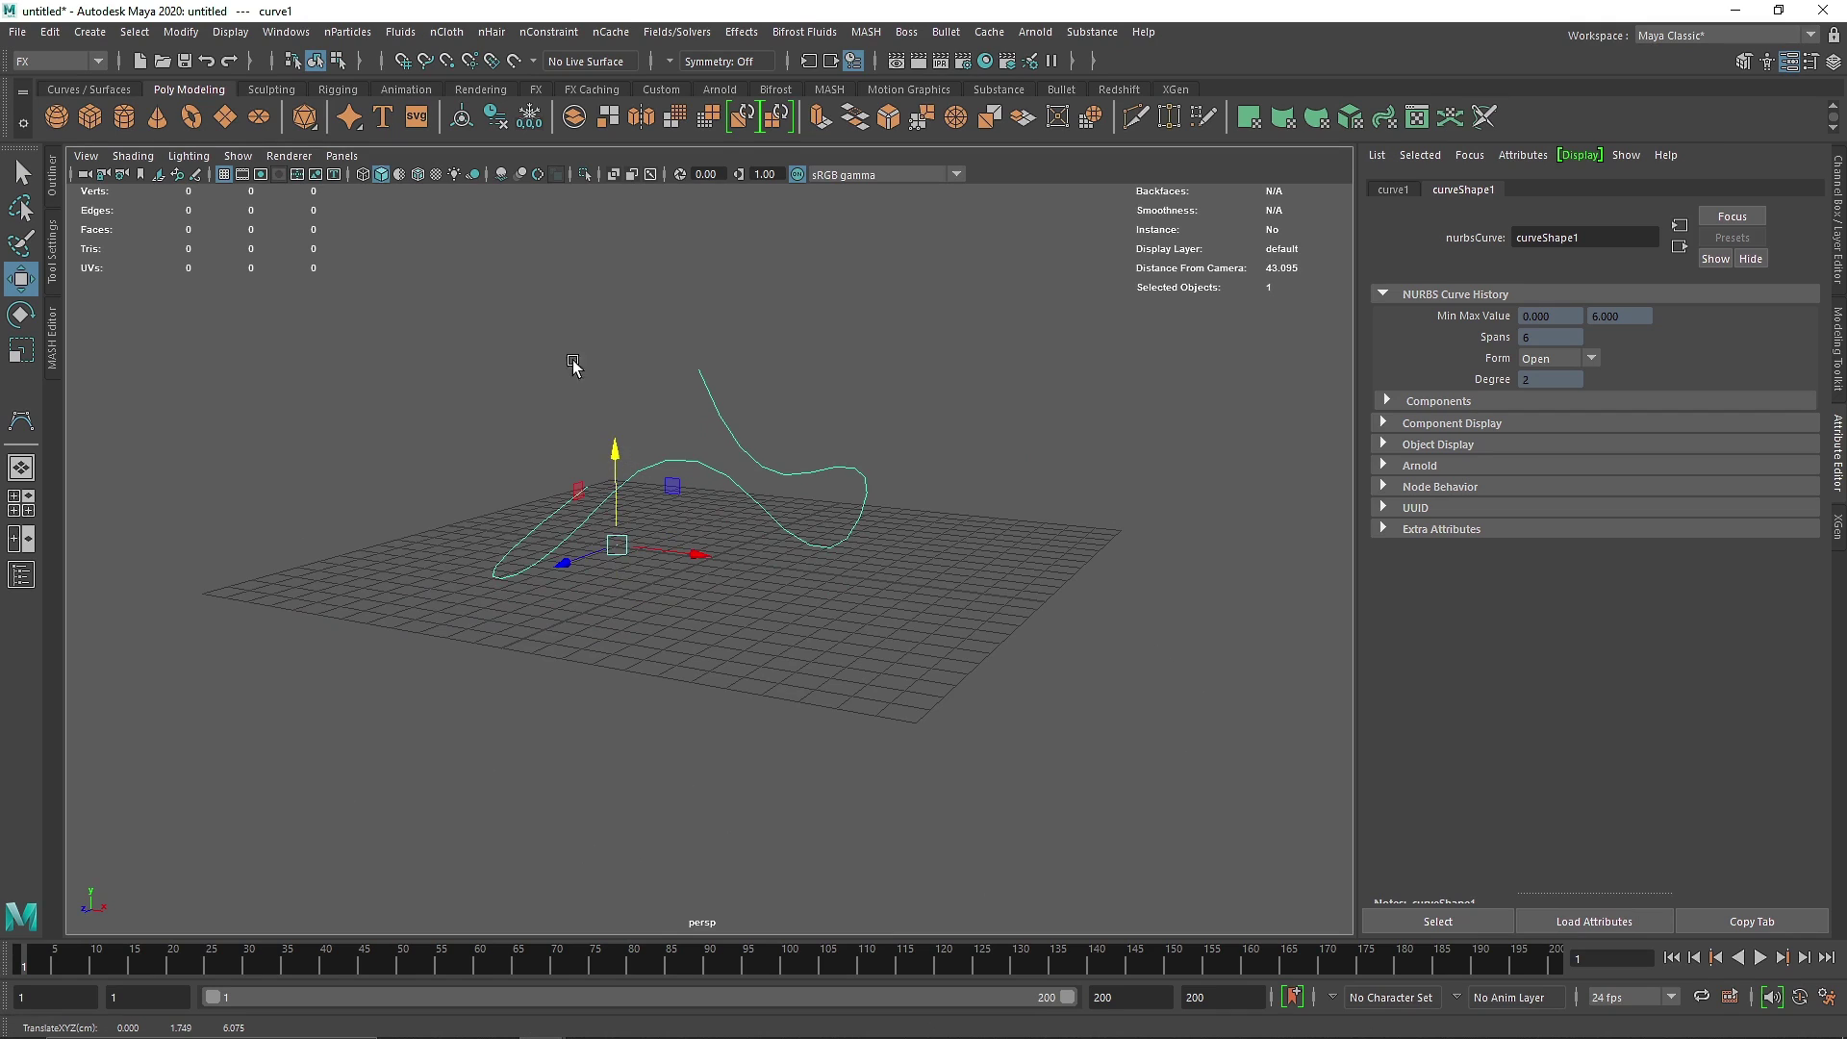
Step: Hide the grid in the perspective view
{"action": "left_click", "coordinate": [224, 174]}
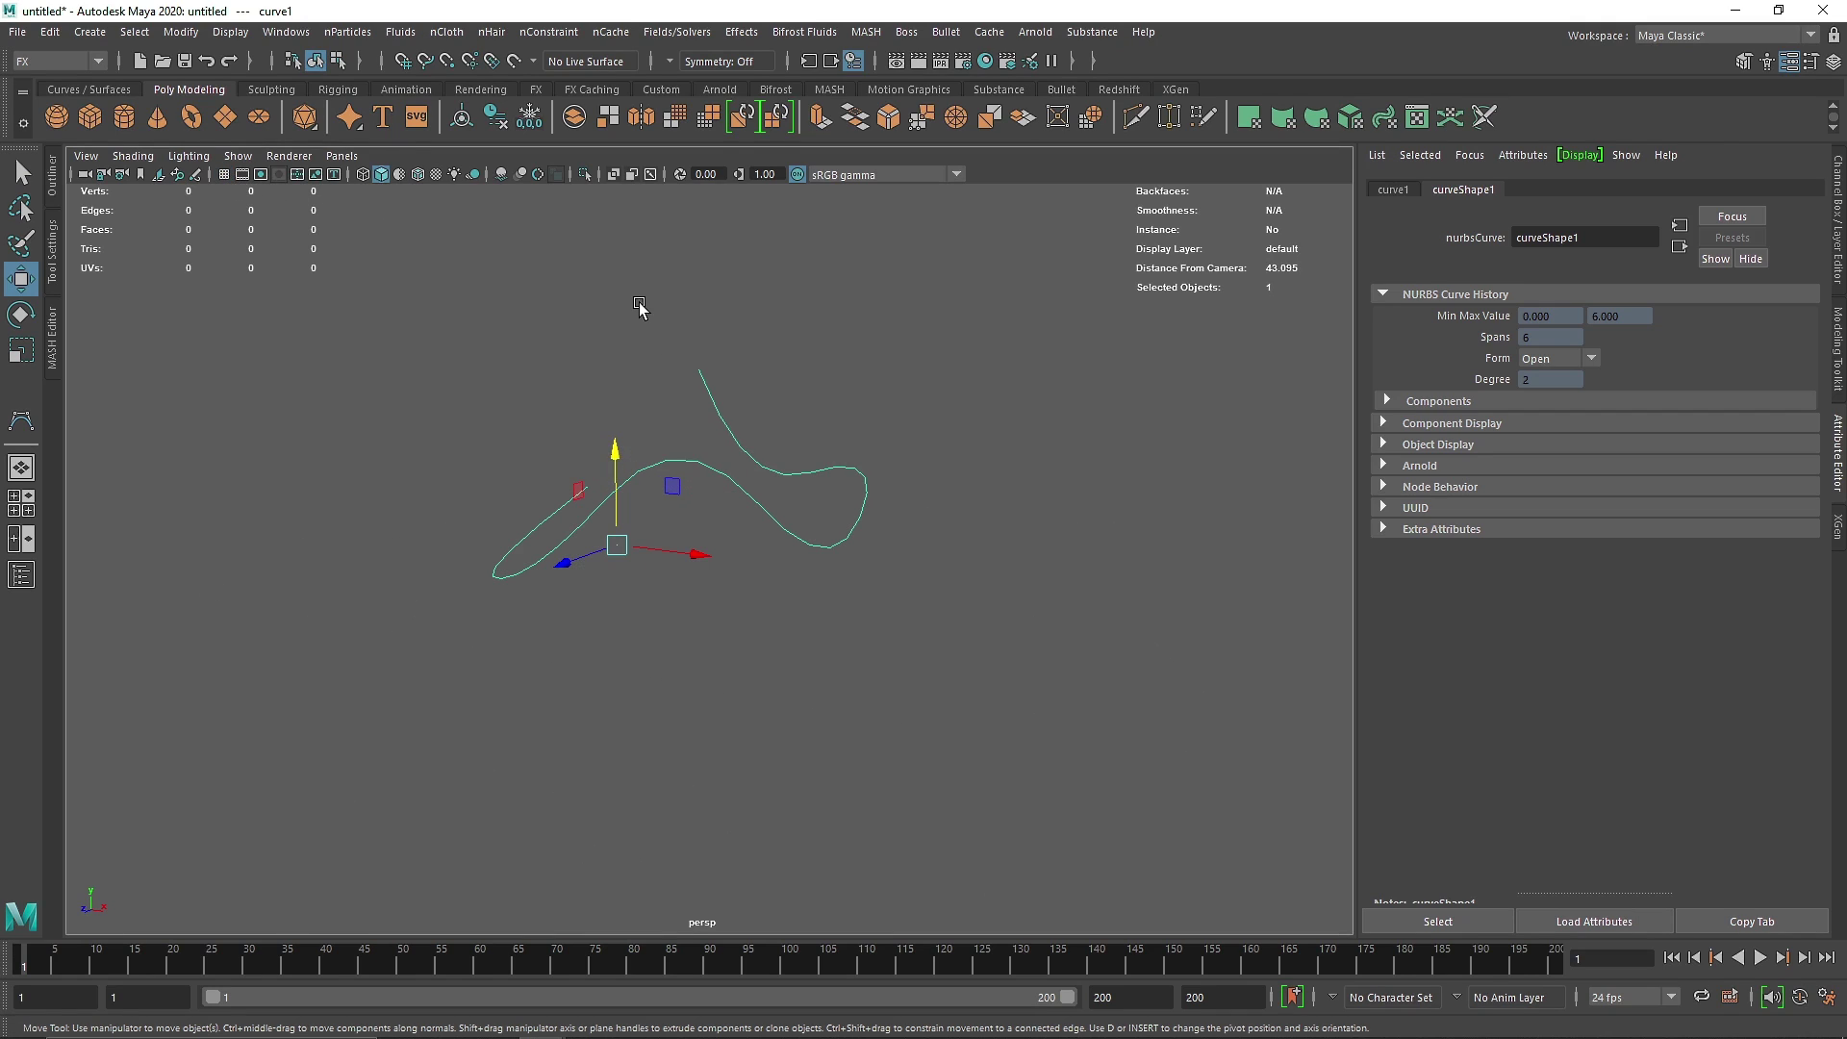
{"action": "left_click", "coordinate": [639, 302]}
{"action": "left_click_drag", "start_coordinate": [525, 329], "coordinate": [670, 716]}
Step: Create an nParticle emitter from the selected curve and play the simulation to preview the emission
{"action": "left_click", "coordinate": [341, 34]}
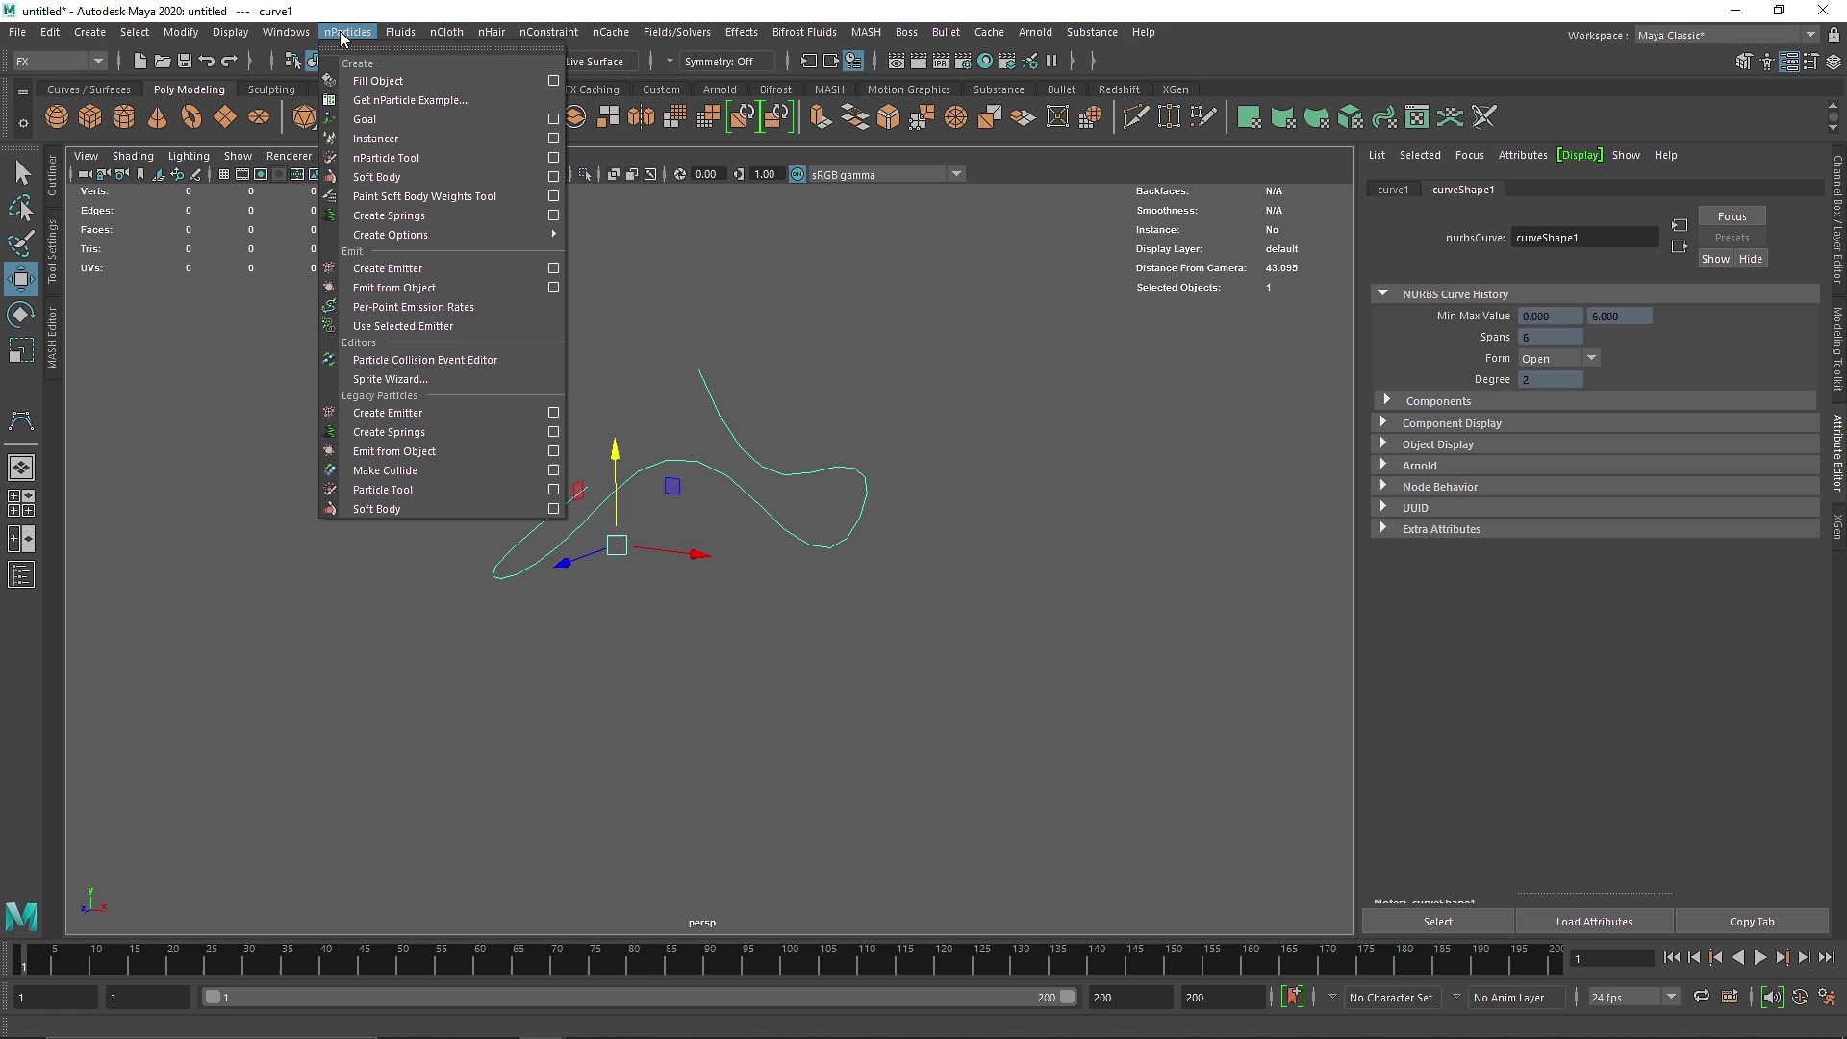
{"action": "left_click", "coordinate": [409, 289]}
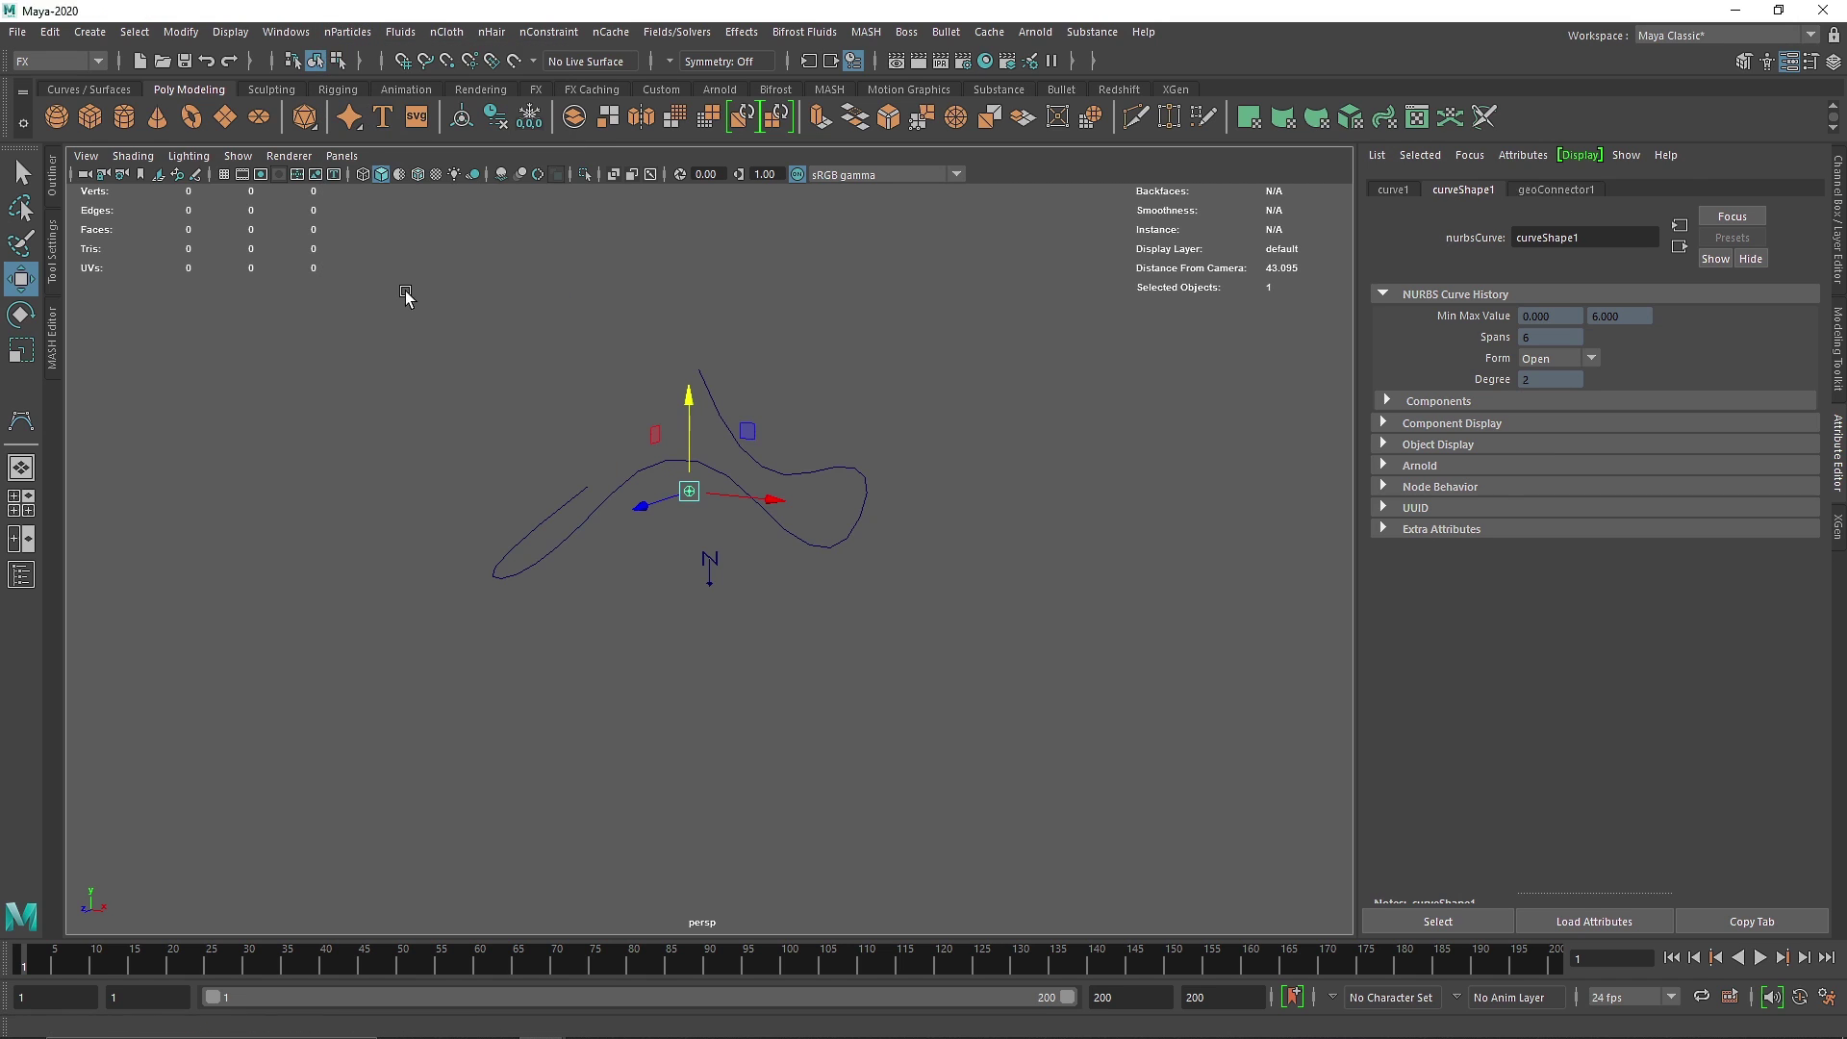
{"action": "left_click", "coordinate": [1759, 958]}
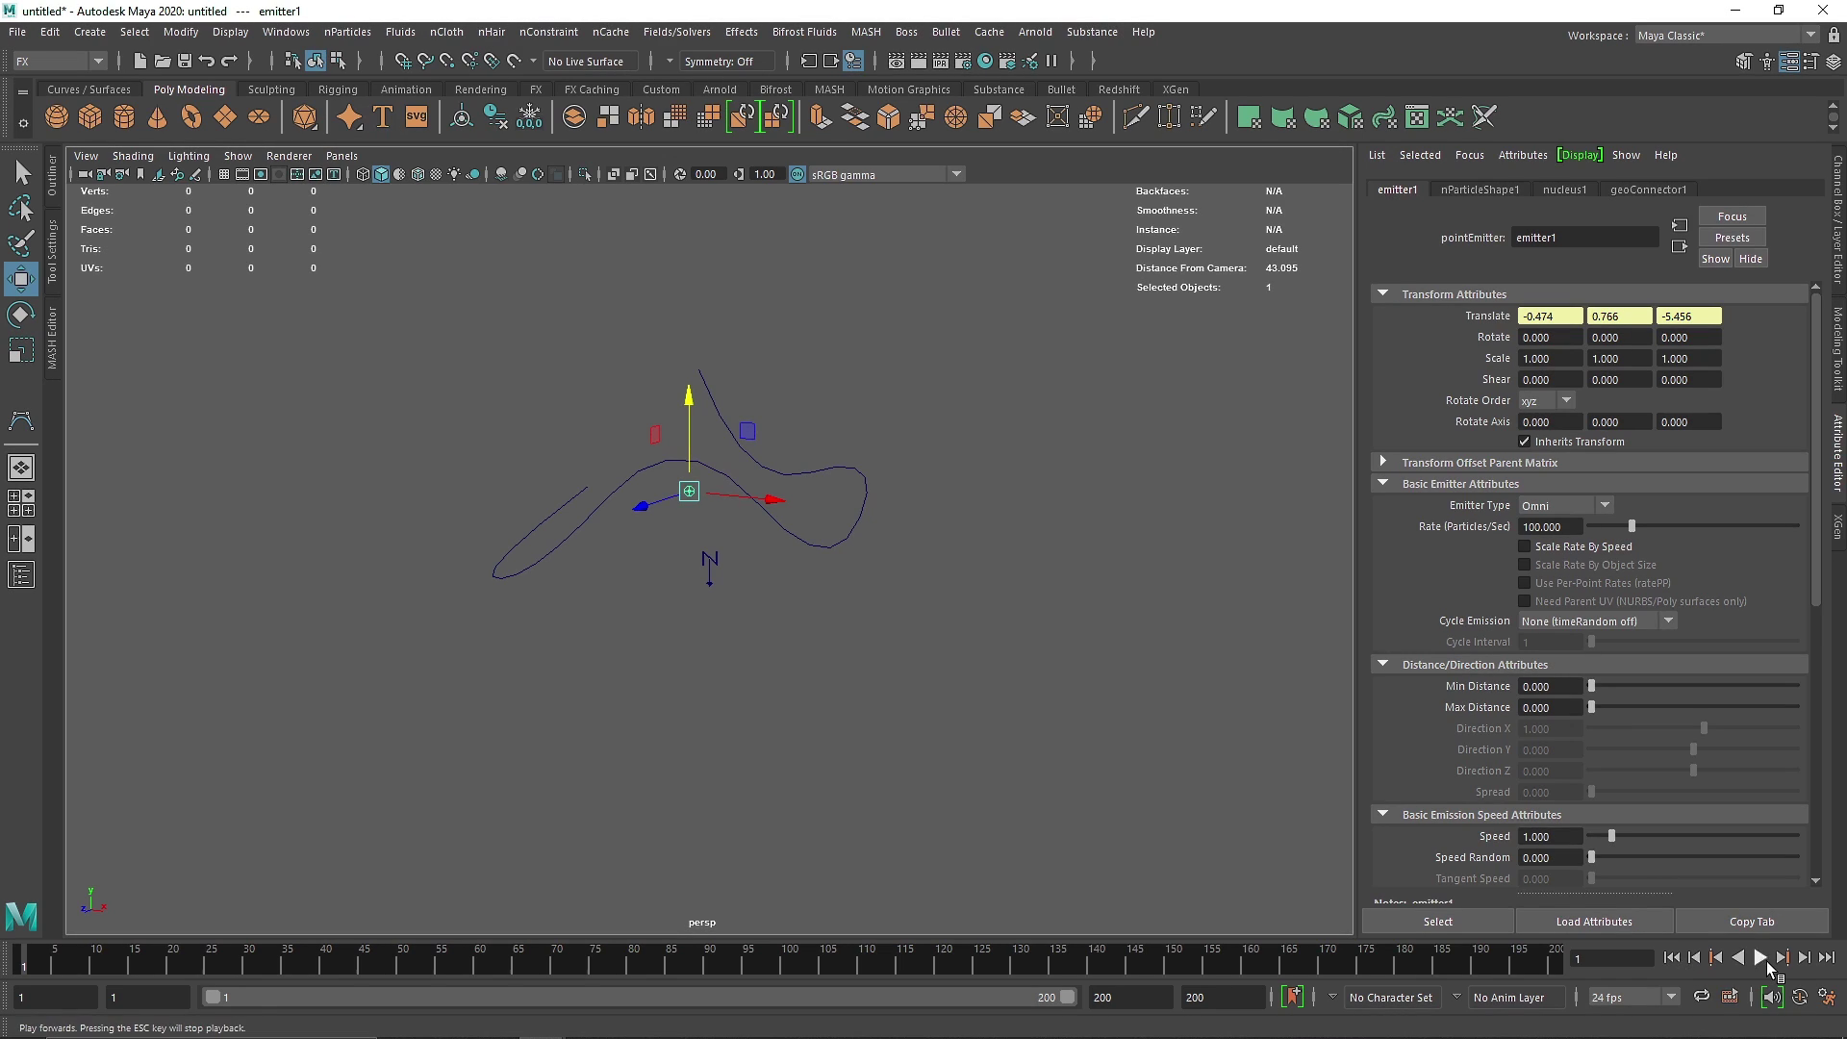
{"action": "left_click_drag", "start_coordinate": [908, 730], "coordinate": [678, 649], "text": "alt"}
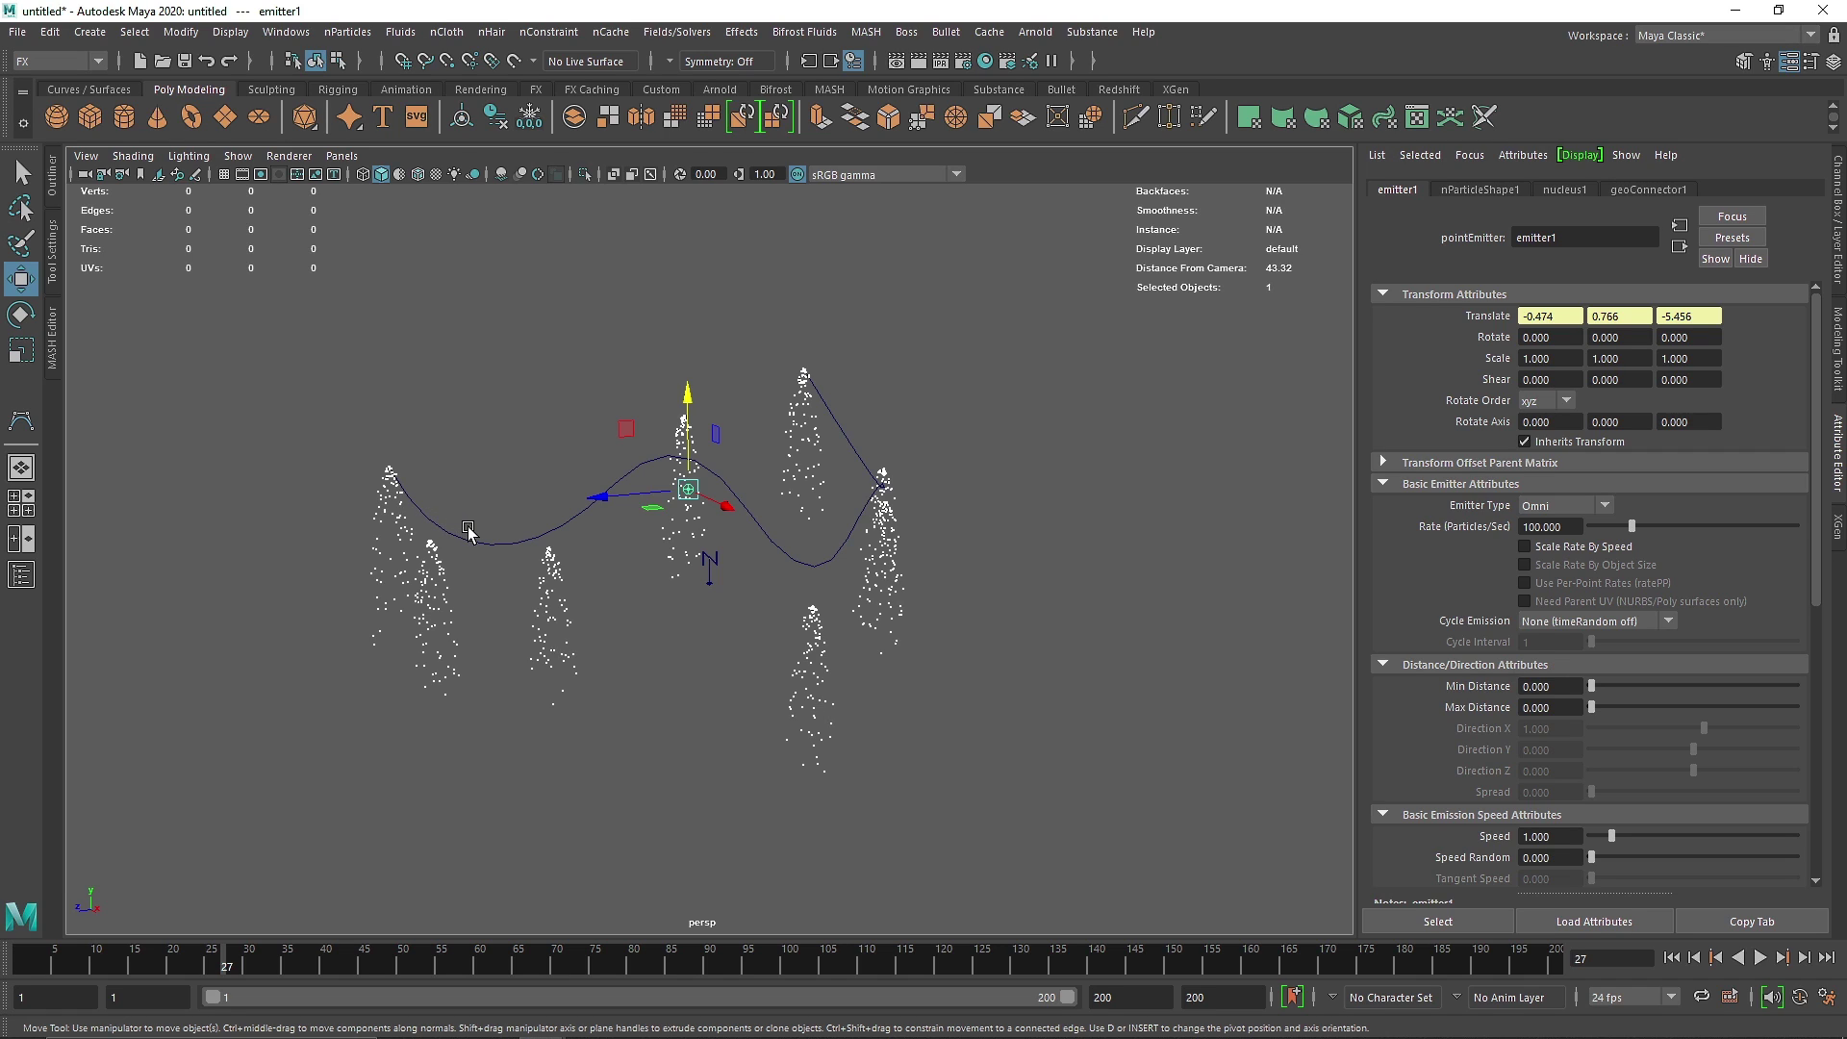
Step: Set the emitter type to Curve and replay the simulation from the first frame
{"action": "left_click", "coordinate": [1537, 507]}
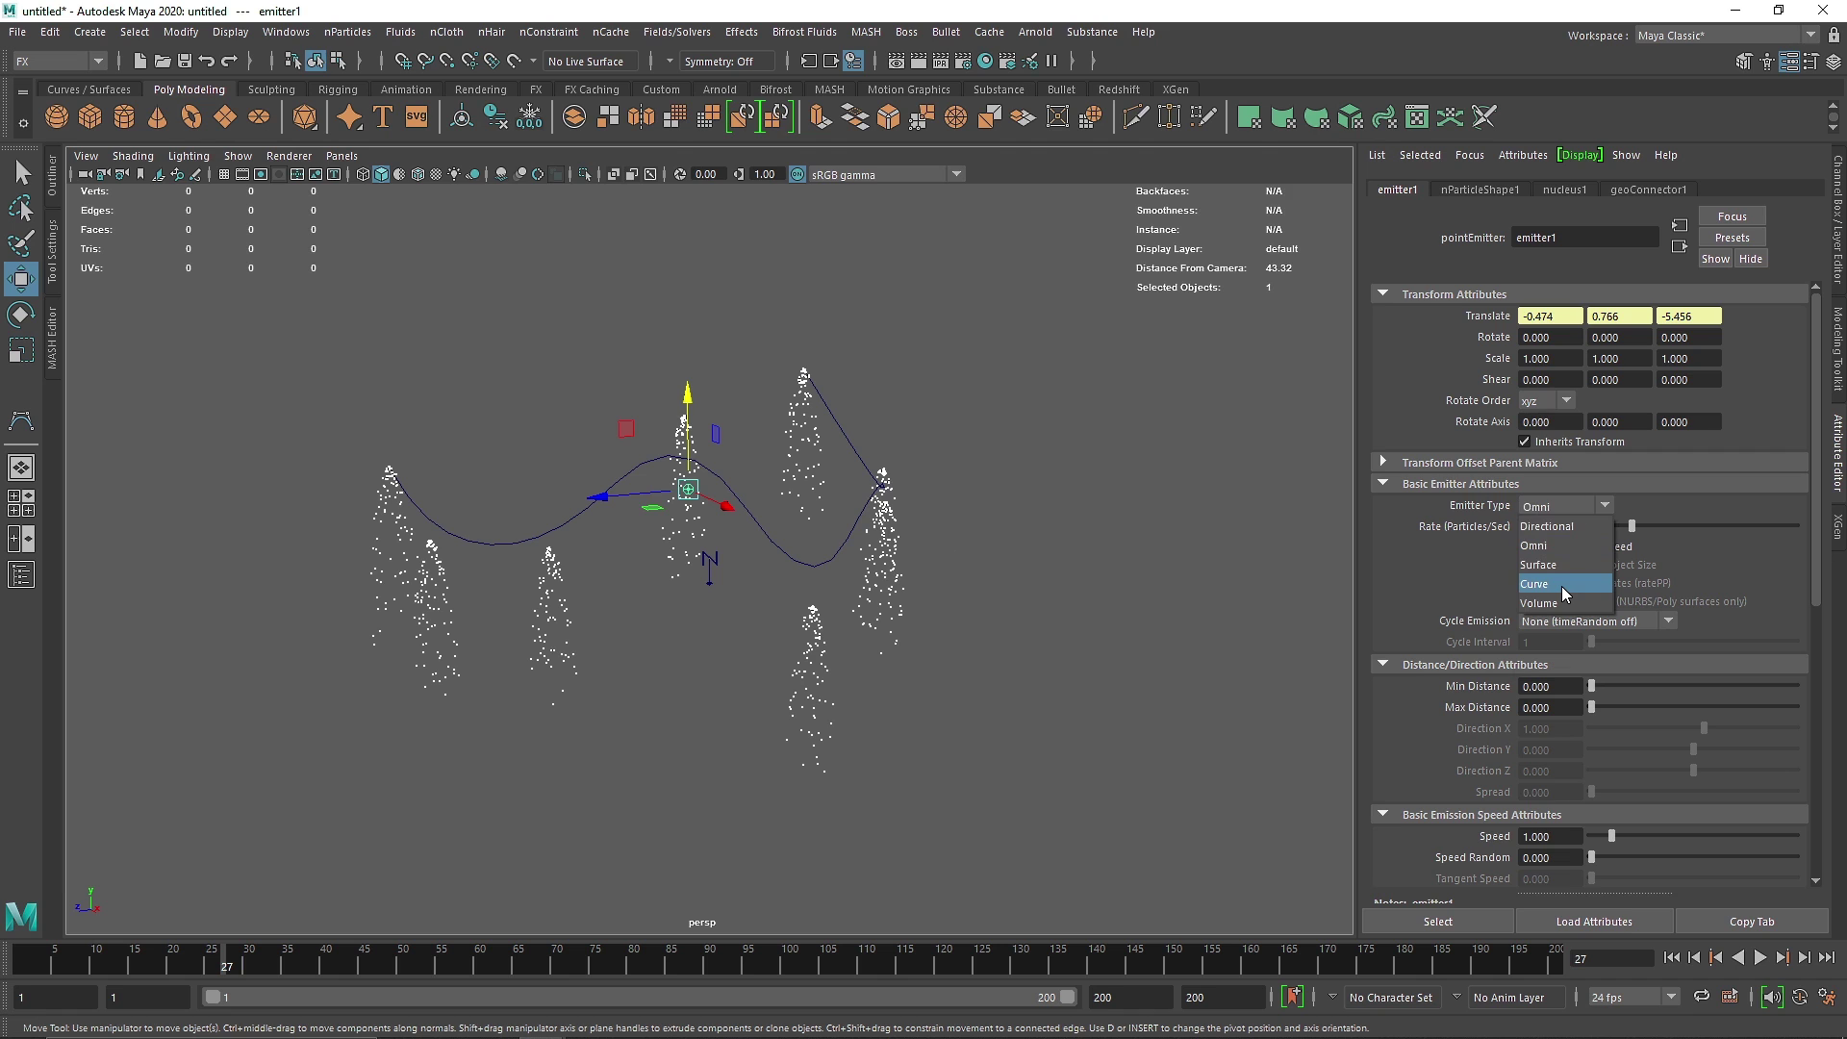
{"action": "left_click", "coordinate": [1561, 586]}
{"action": "left_click", "coordinate": [1672, 957]}
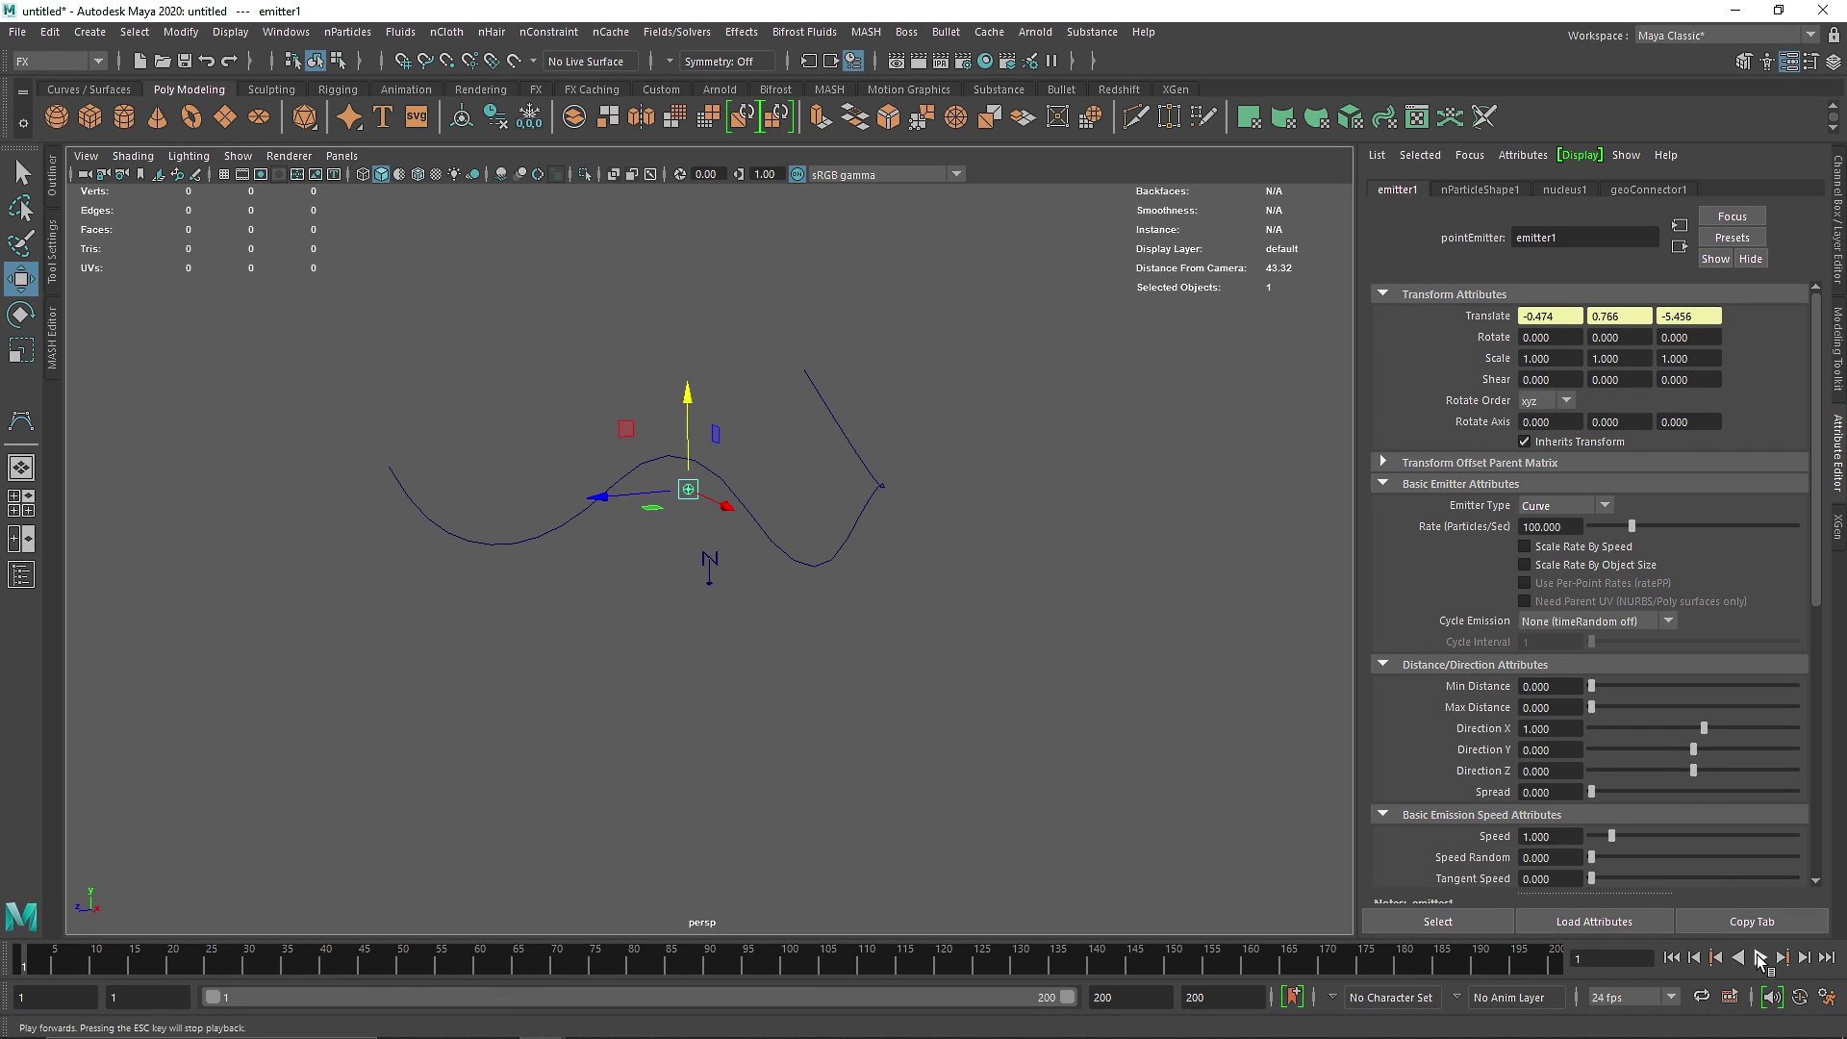
{"action": "left_click", "coordinate": [1759, 957]}
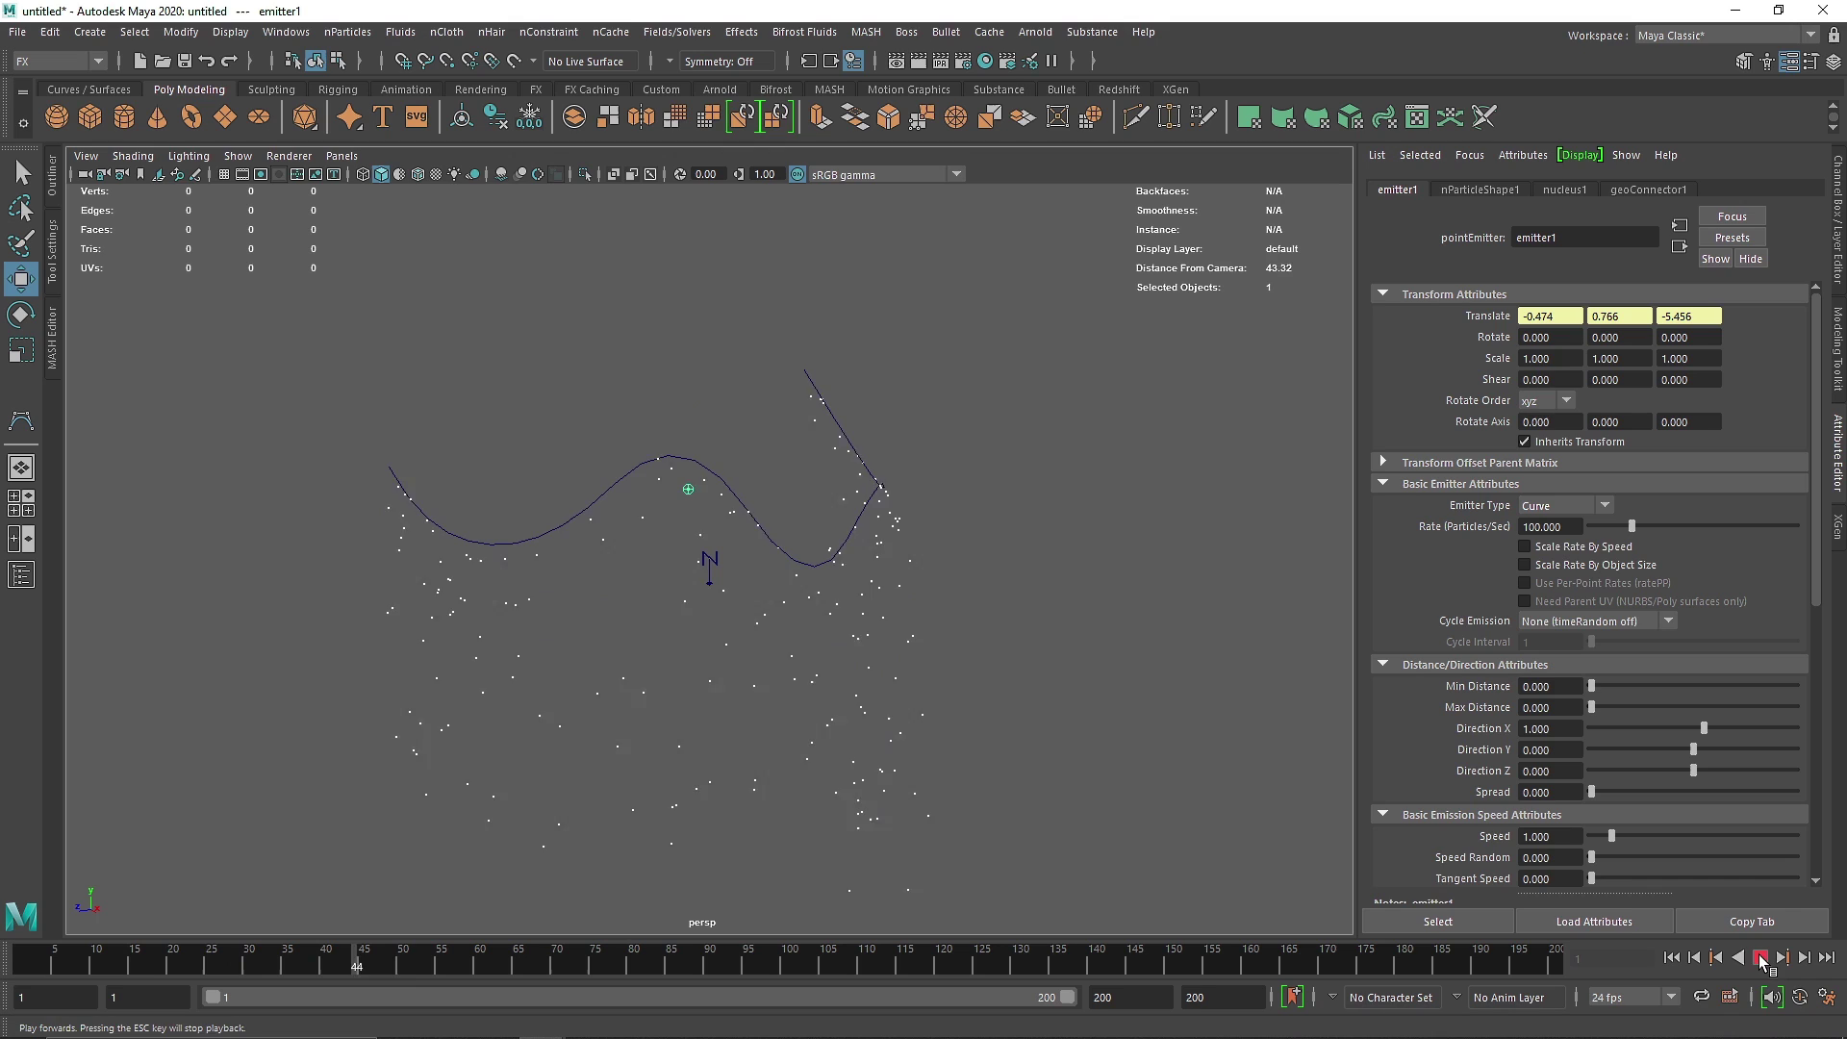
{"action": "left_click", "coordinate": [1760, 957]}
{"action": "left_click_drag", "start_coordinate": [898, 680], "coordinate": [777, 606], "text": "alt"}
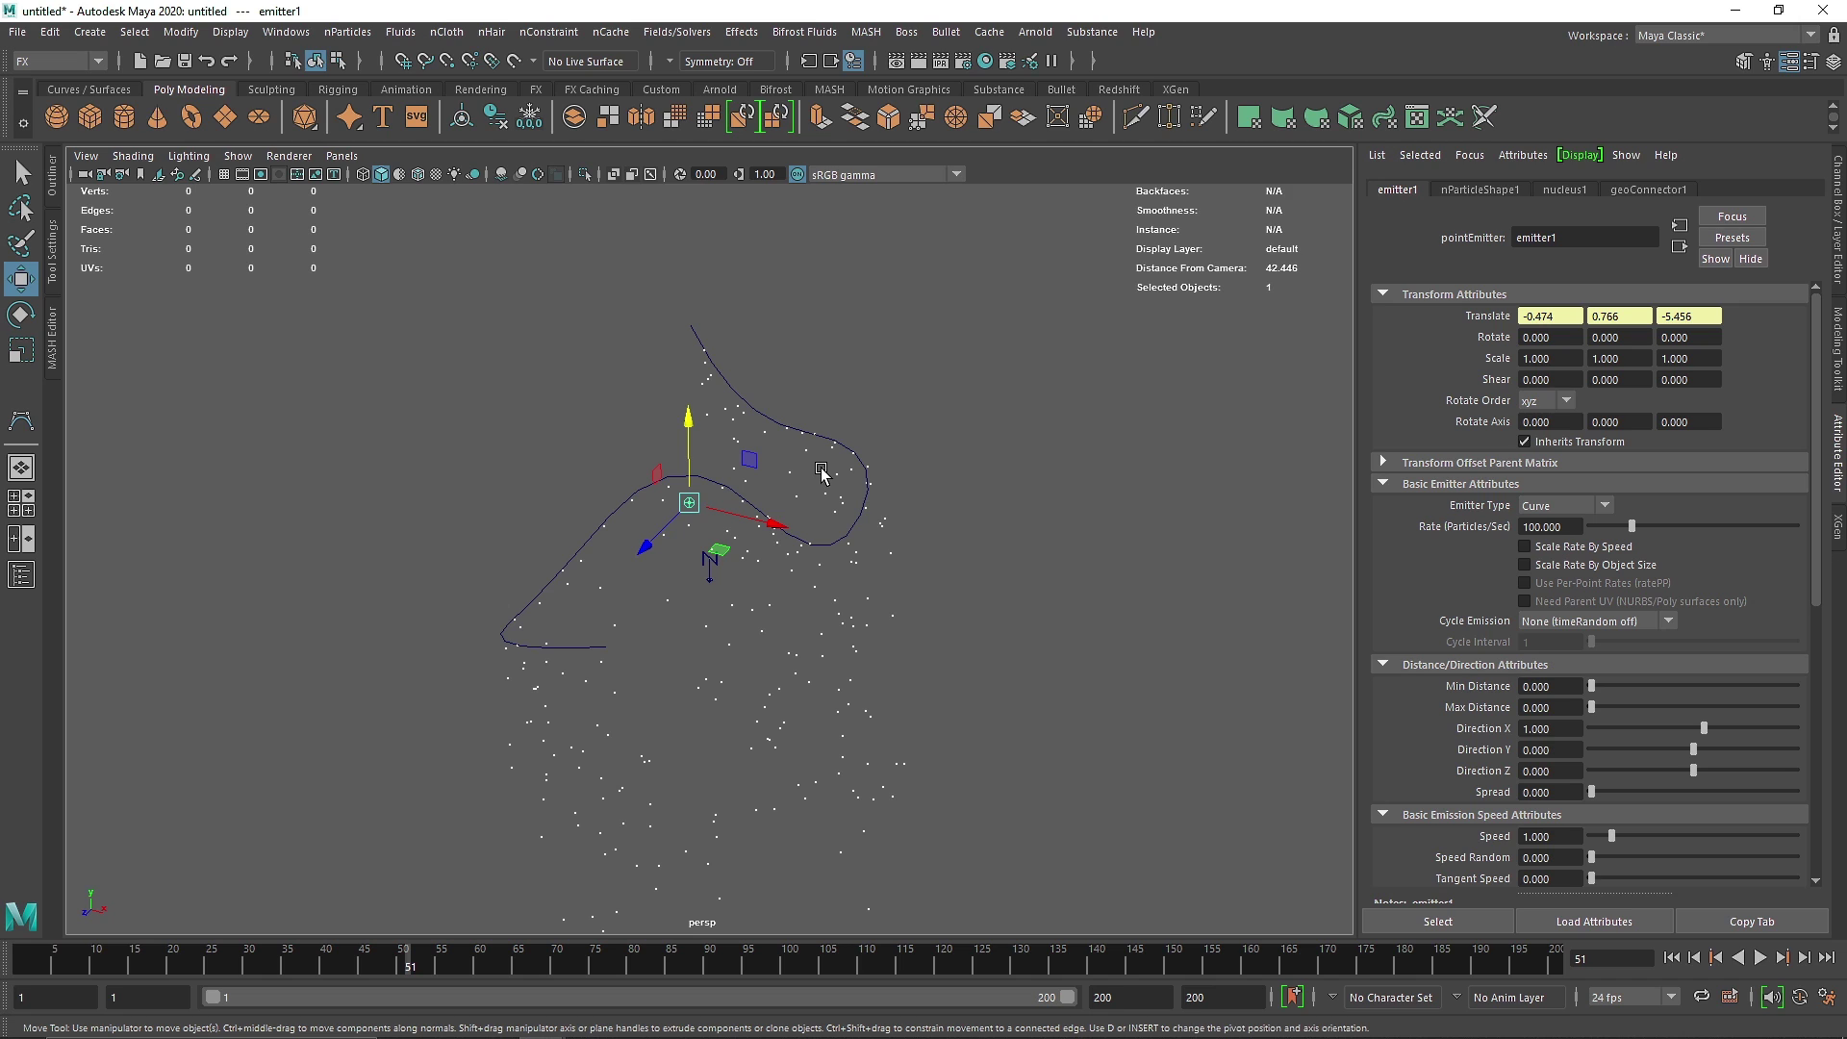
Step: Set the emitter's rate to 1000 particles per second and replay the simulation from the first frame
{"action": "left_click", "coordinate": [1761, 958]}
{"action": "left_click", "coordinate": [1760, 958]}
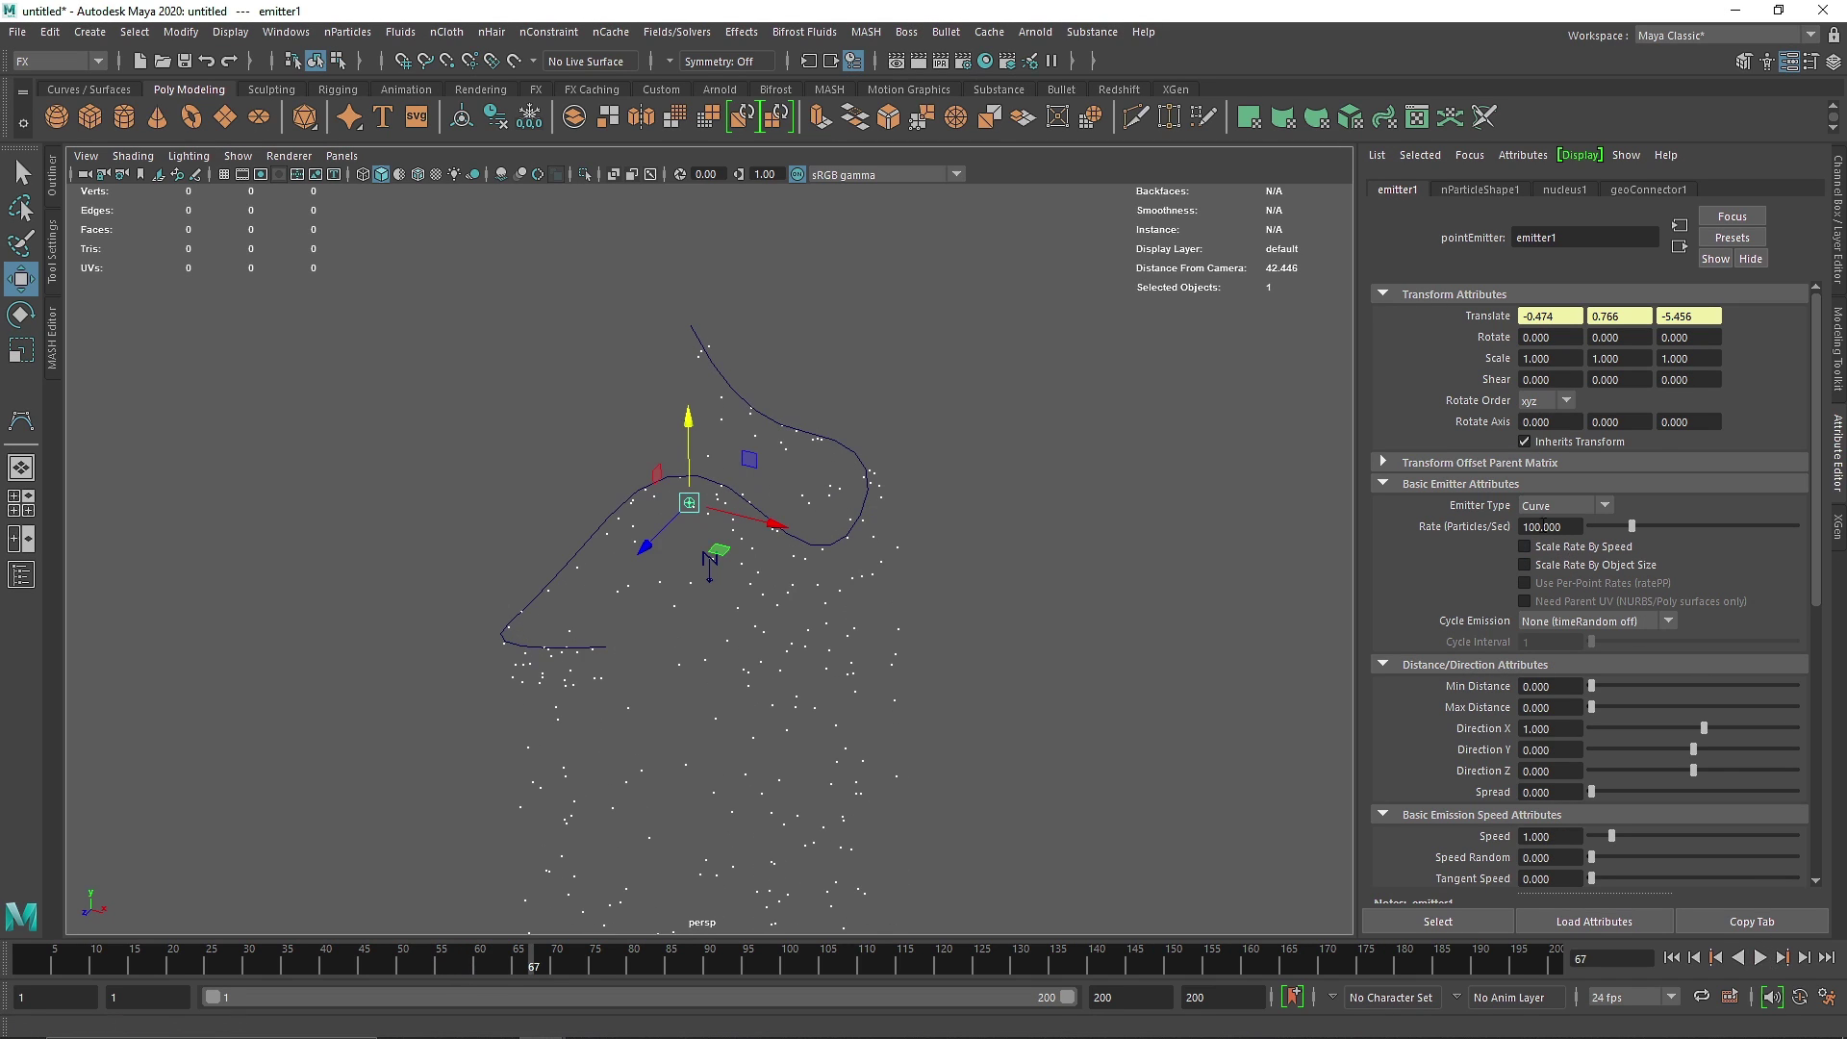
{"action": "left_click", "coordinate": [1671, 958]}
{"action": "left_click", "coordinate": [1760, 958]}
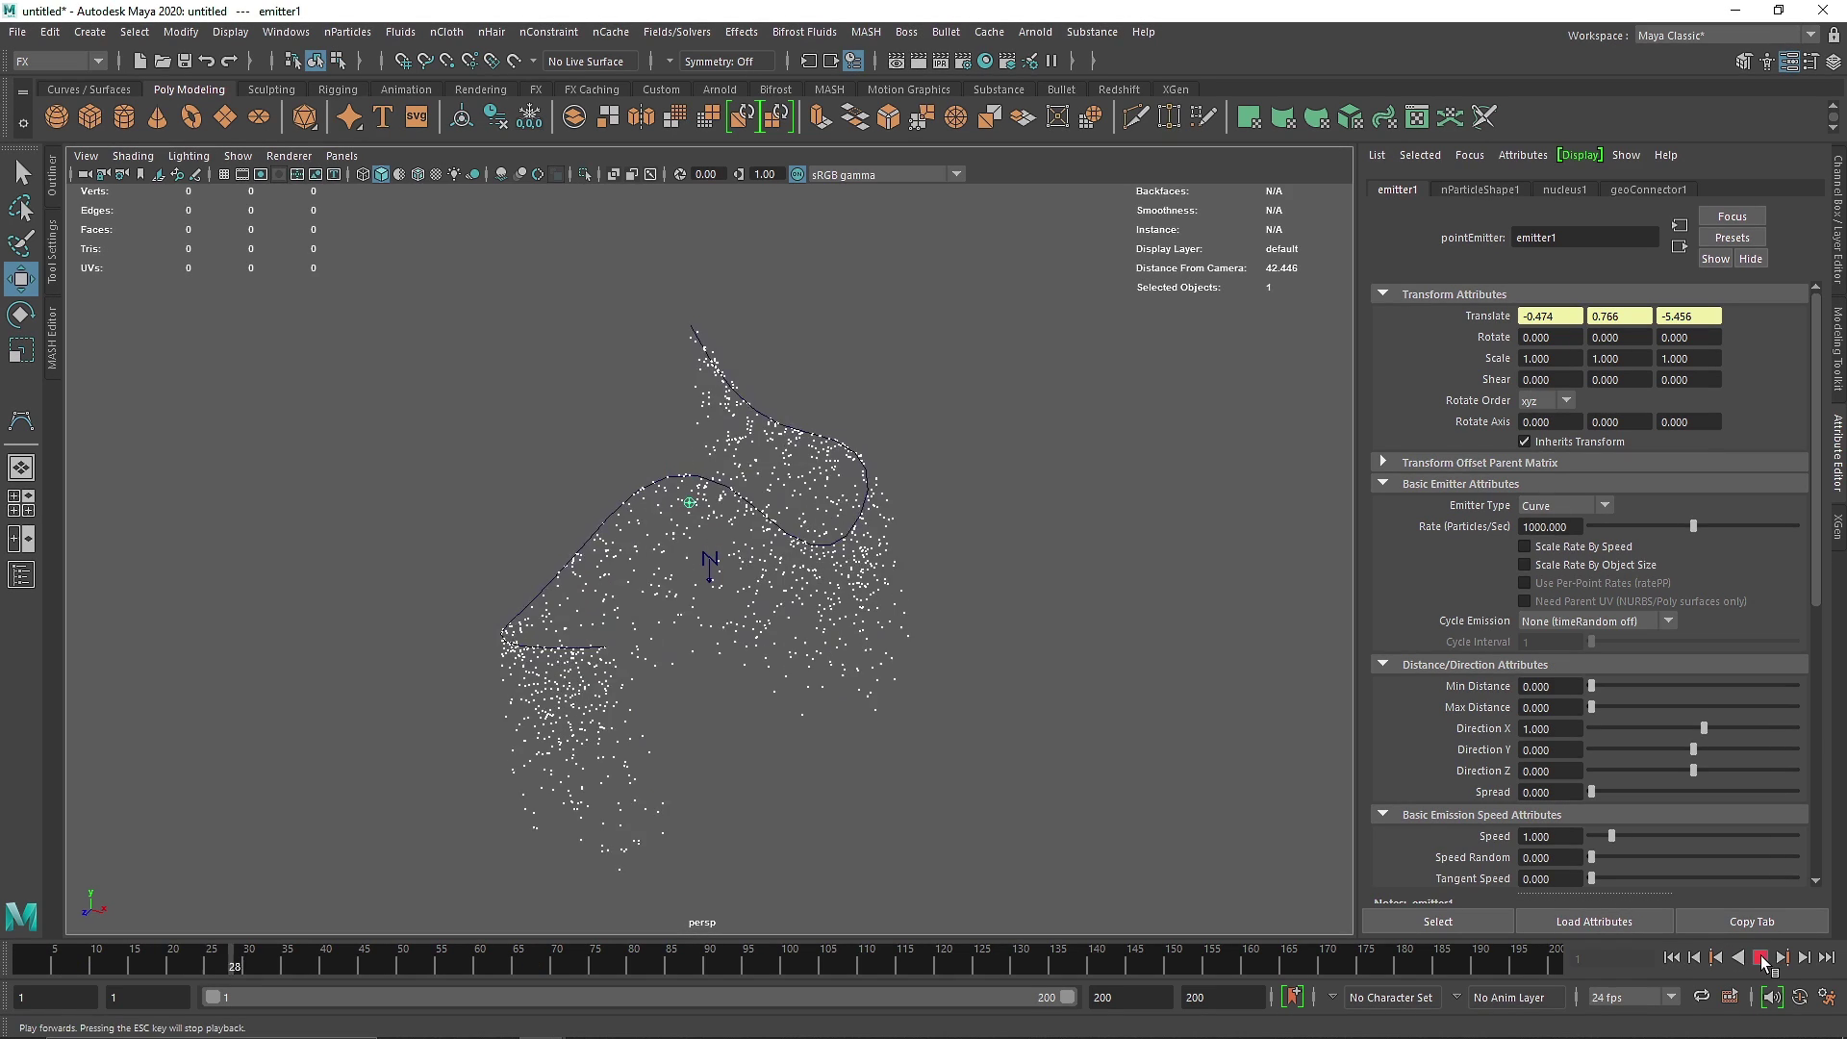
{"action": "left_click", "coordinate": [1760, 958]}
Step: Set the nucleus gravity to 0 and replay the simulation from the first frame
{"action": "left_click", "coordinate": [1577, 190]}
{"action": "left_click", "coordinate": [1549, 523]}
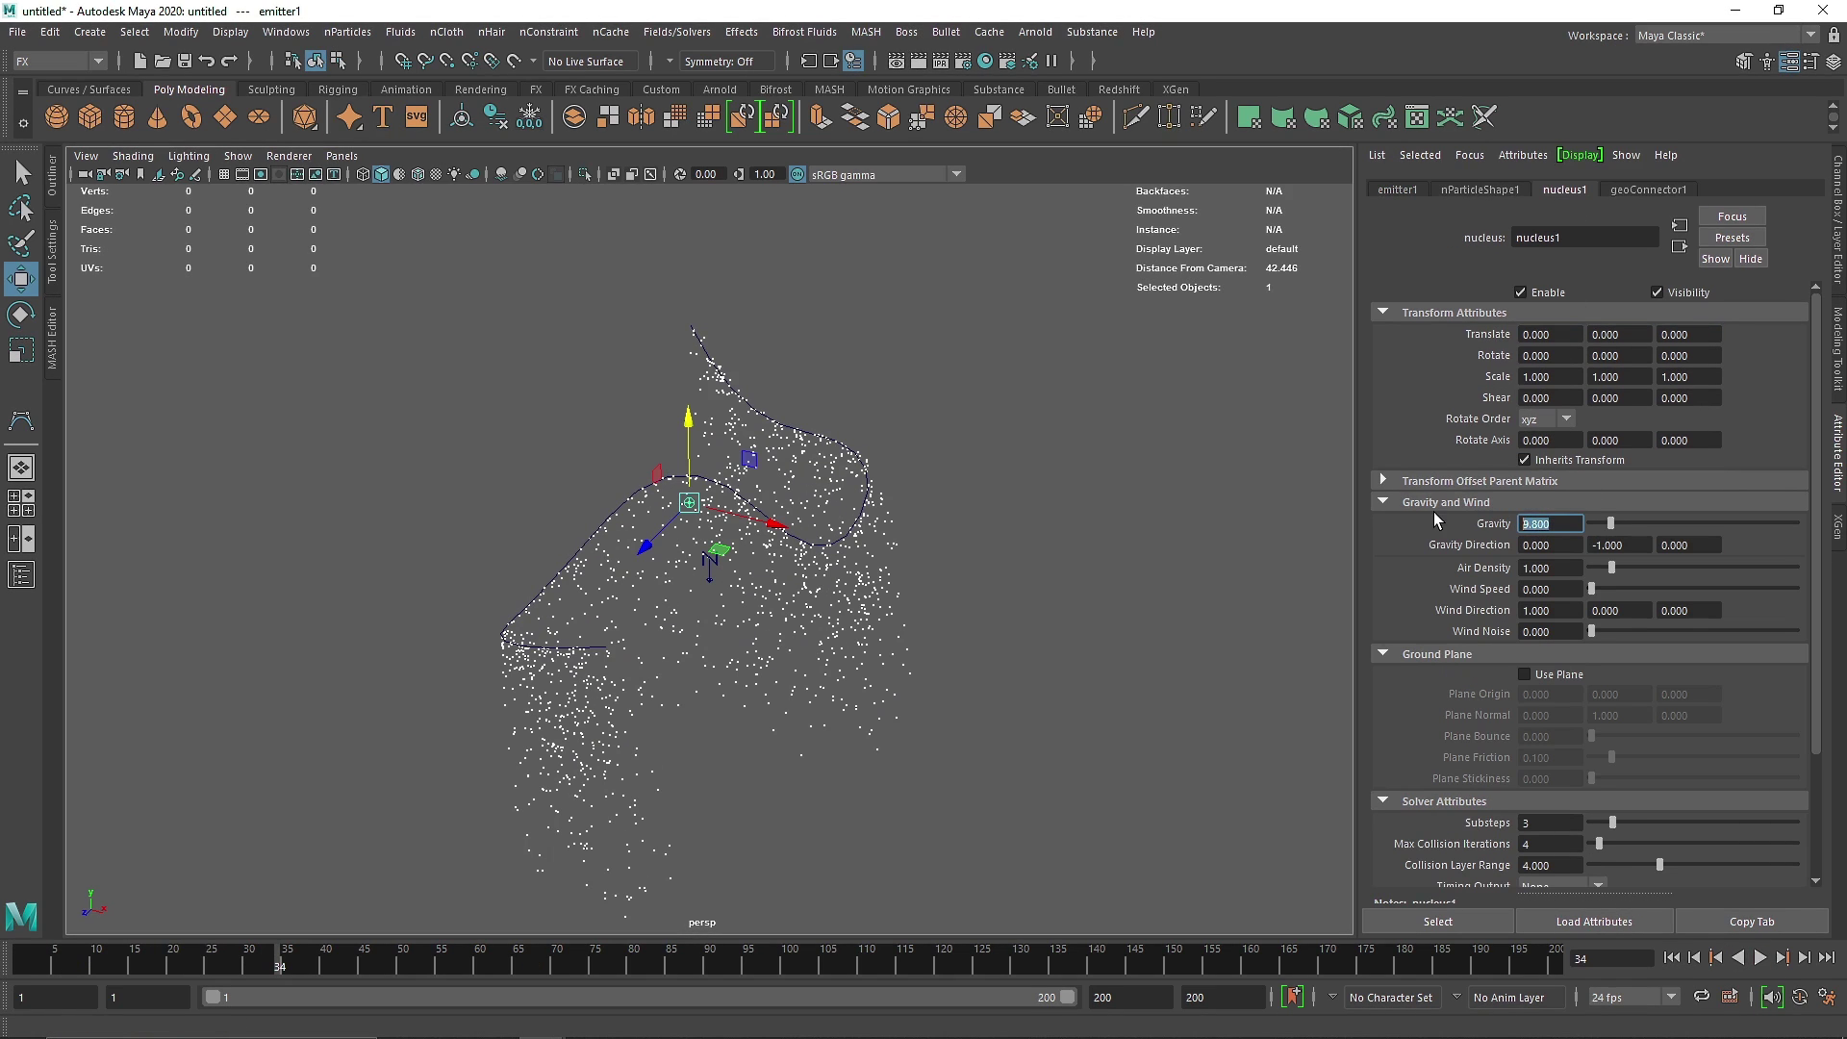
{"action": "type", "text": "0"}
{"action": "key", "text": "Return"}
{"action": "left_click", "coordinate": [1672, 958]}
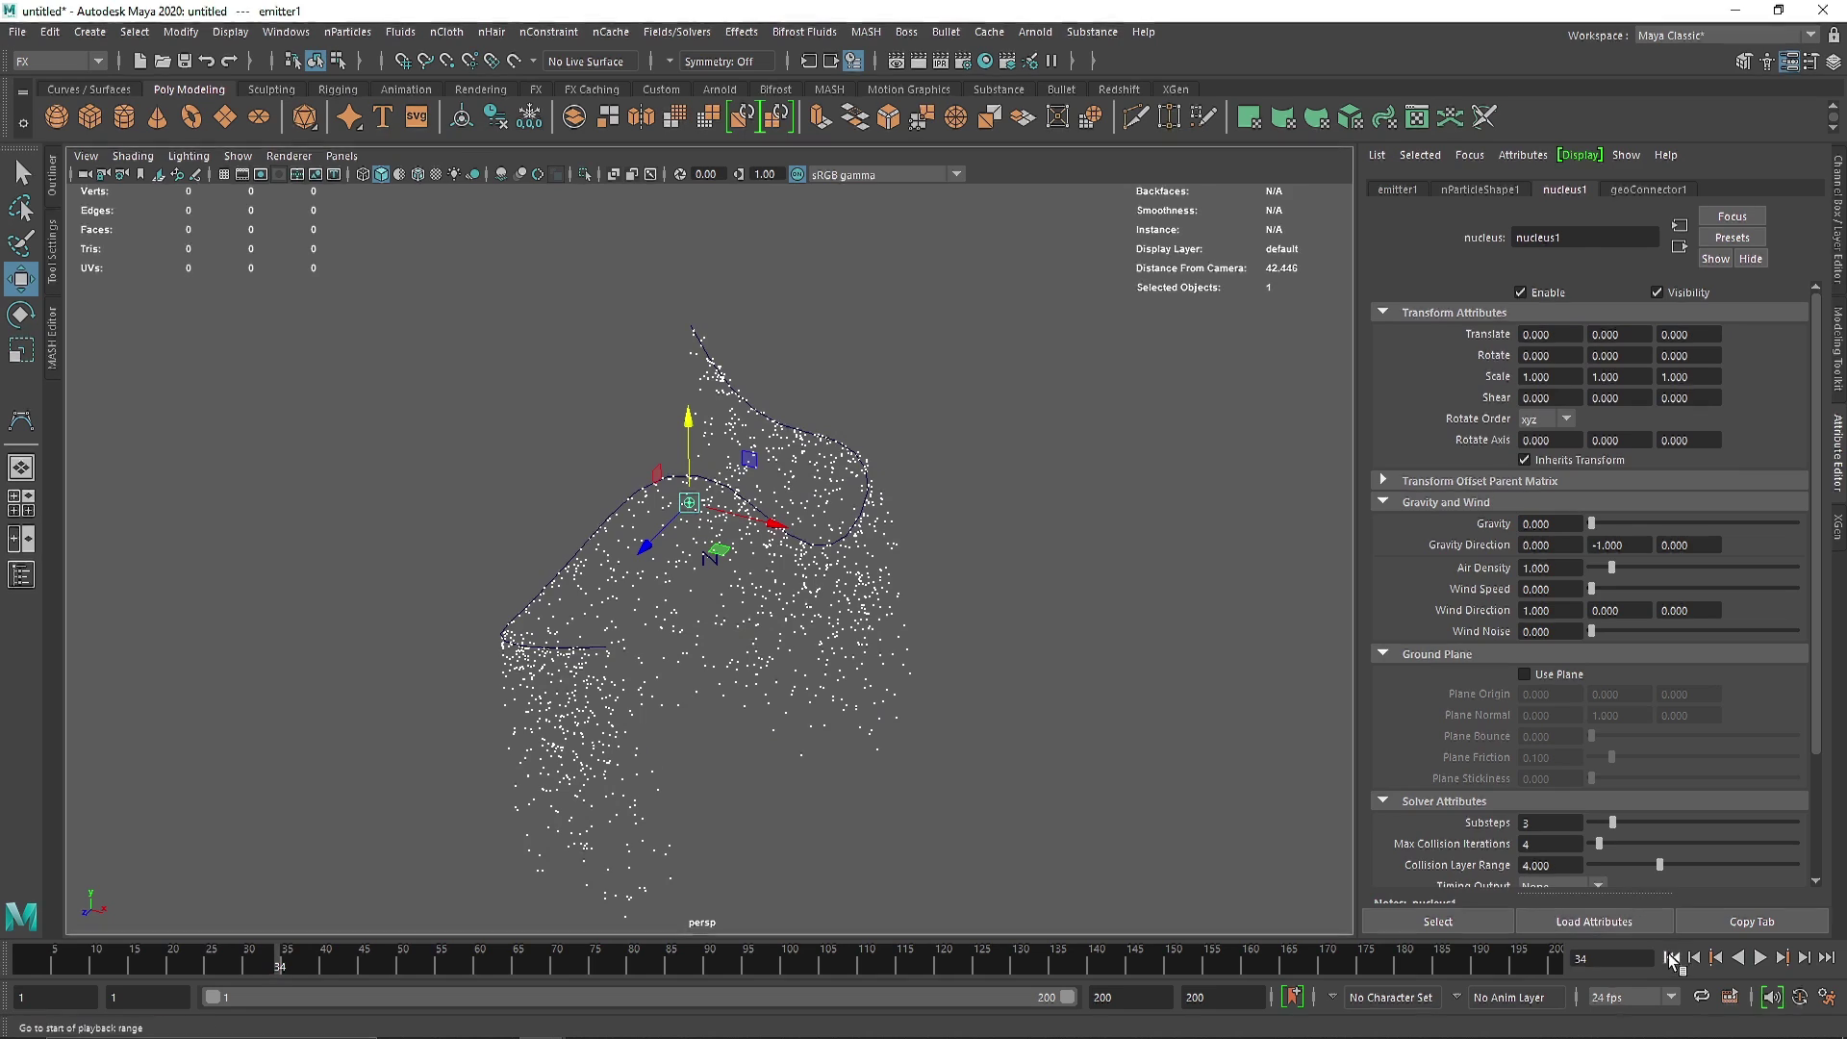
{"action": "left_click", "coordinate": [1761, 958]}
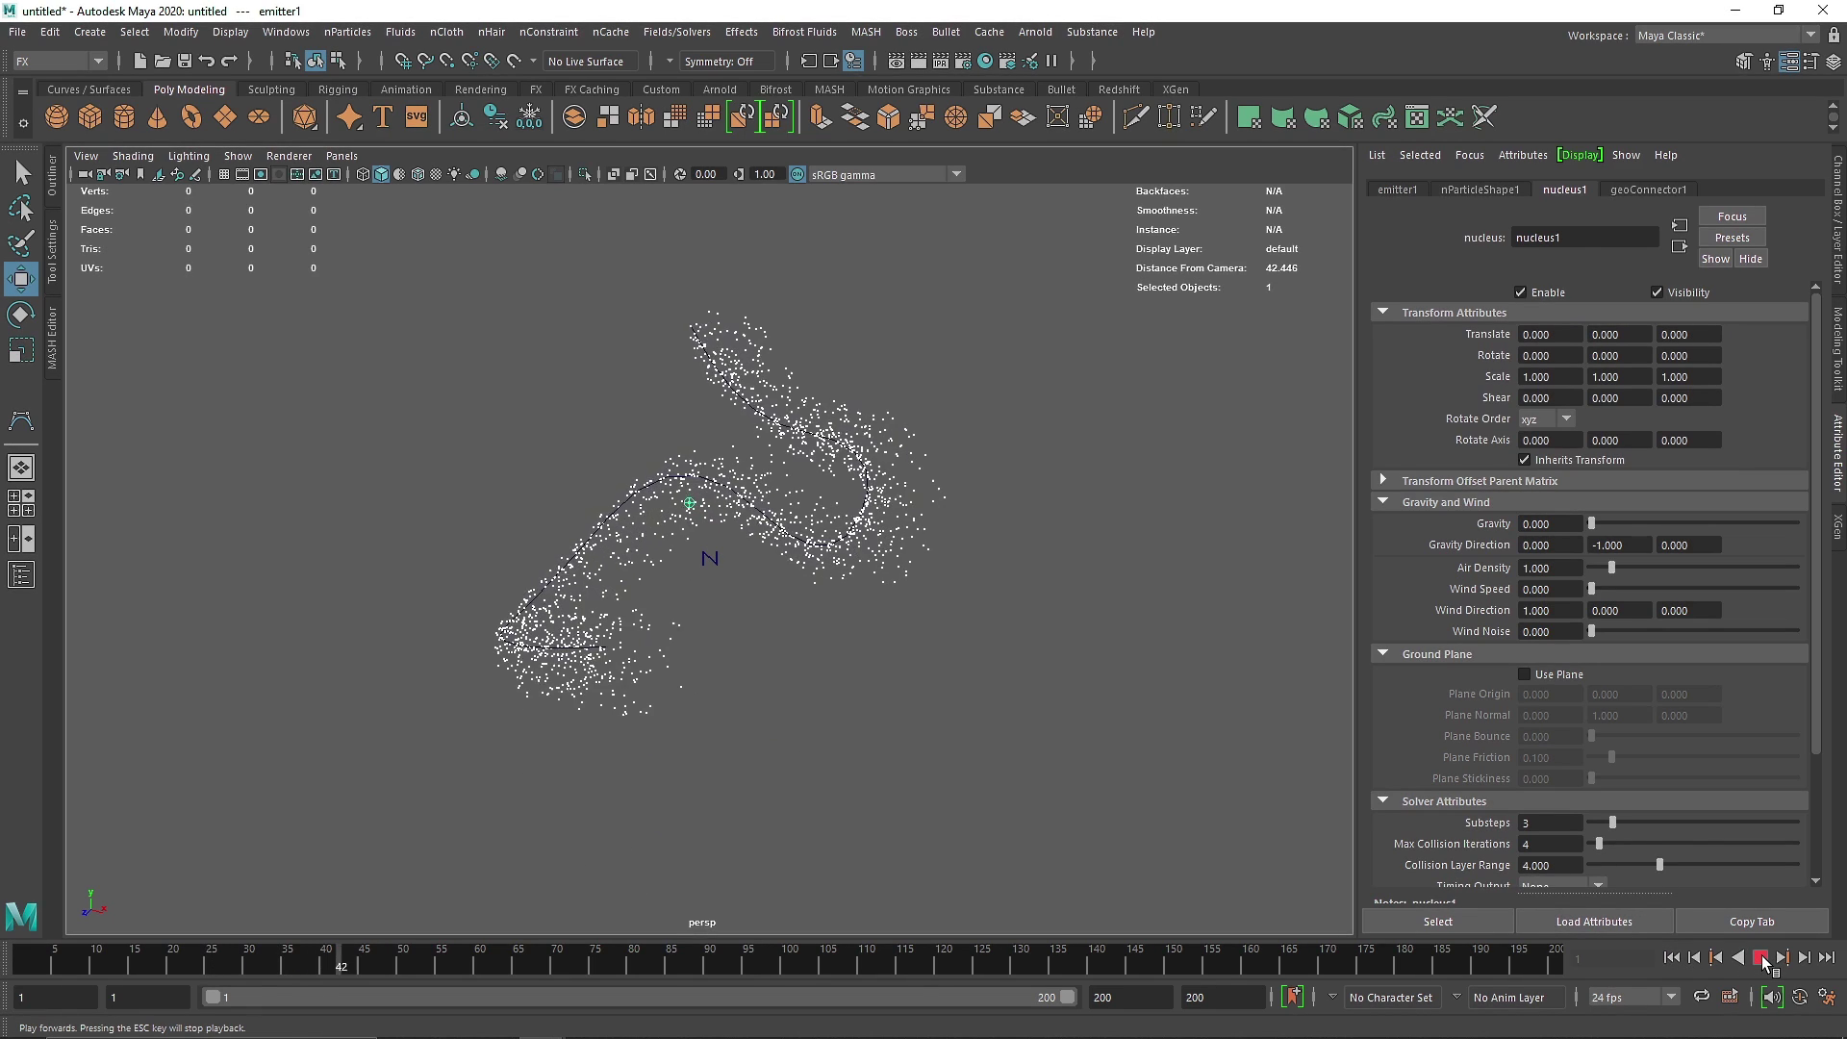
{"action": "left_click", "coordinate": [1763, 962]}
{"action": "left_click_drag", "start_coordinate": [842, 740], "coordinate": [760, 697], "text": "alt"}
Step: Turn on Self Collide in the collision settings of the nParticle shape
{"action": "left_click", "coordinate": [1480, 189]}
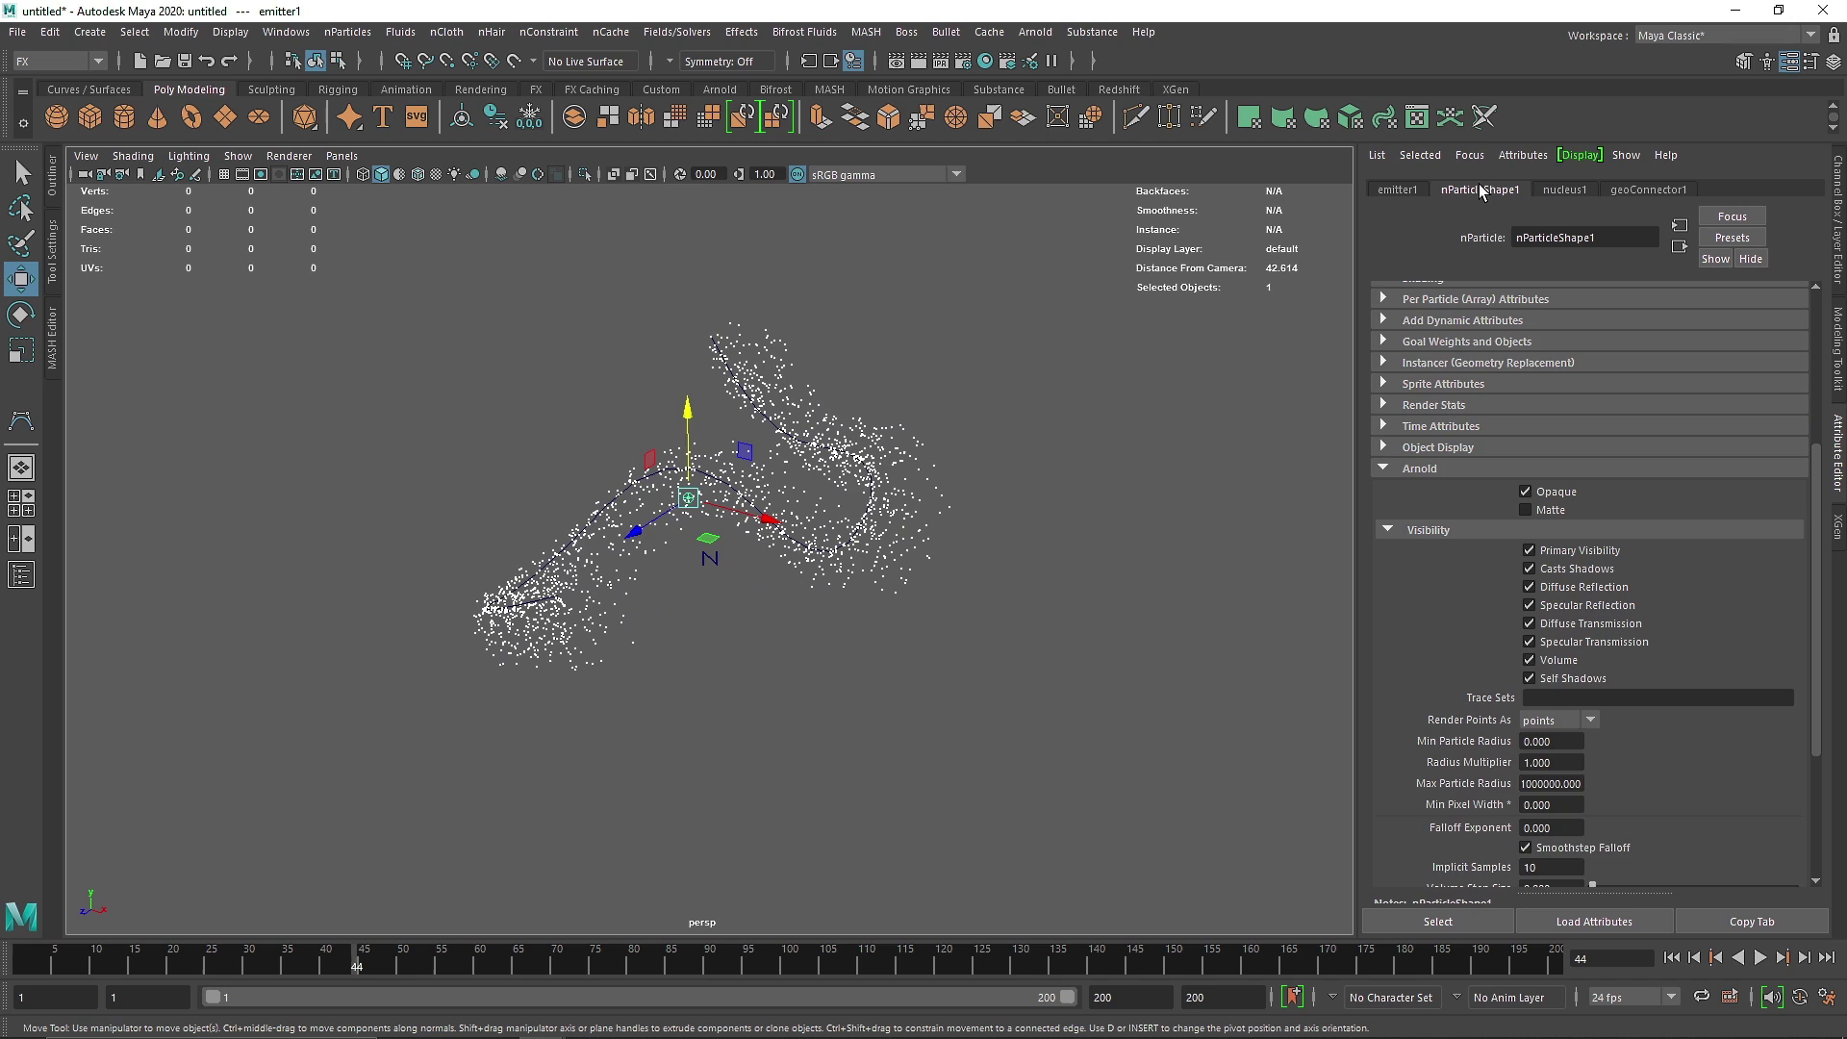
{"action": "scroll", "coordinate": [1452, 430], "scroll_direction": "up", "scroll_amount": 5}
{"action": "left_click", "coordinate": [1446, 373]}
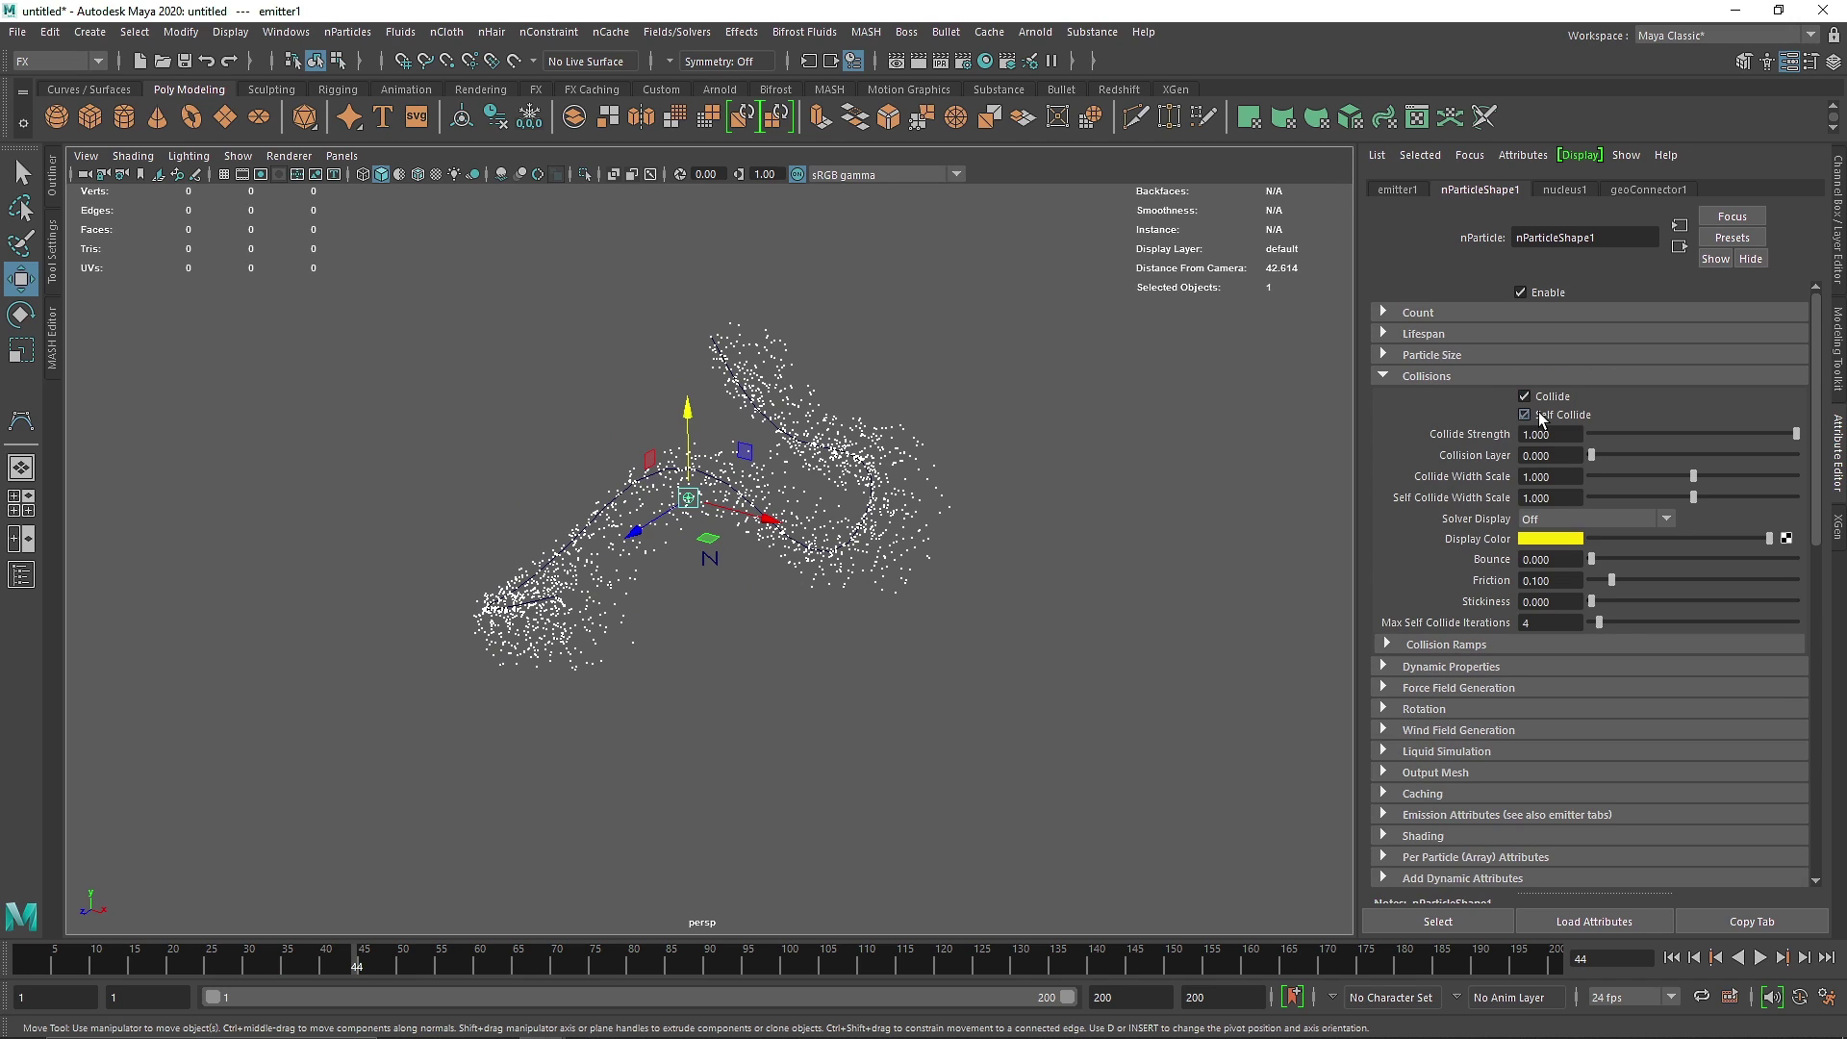
{"action": "left_click", "coordinate": [1443, 376]}
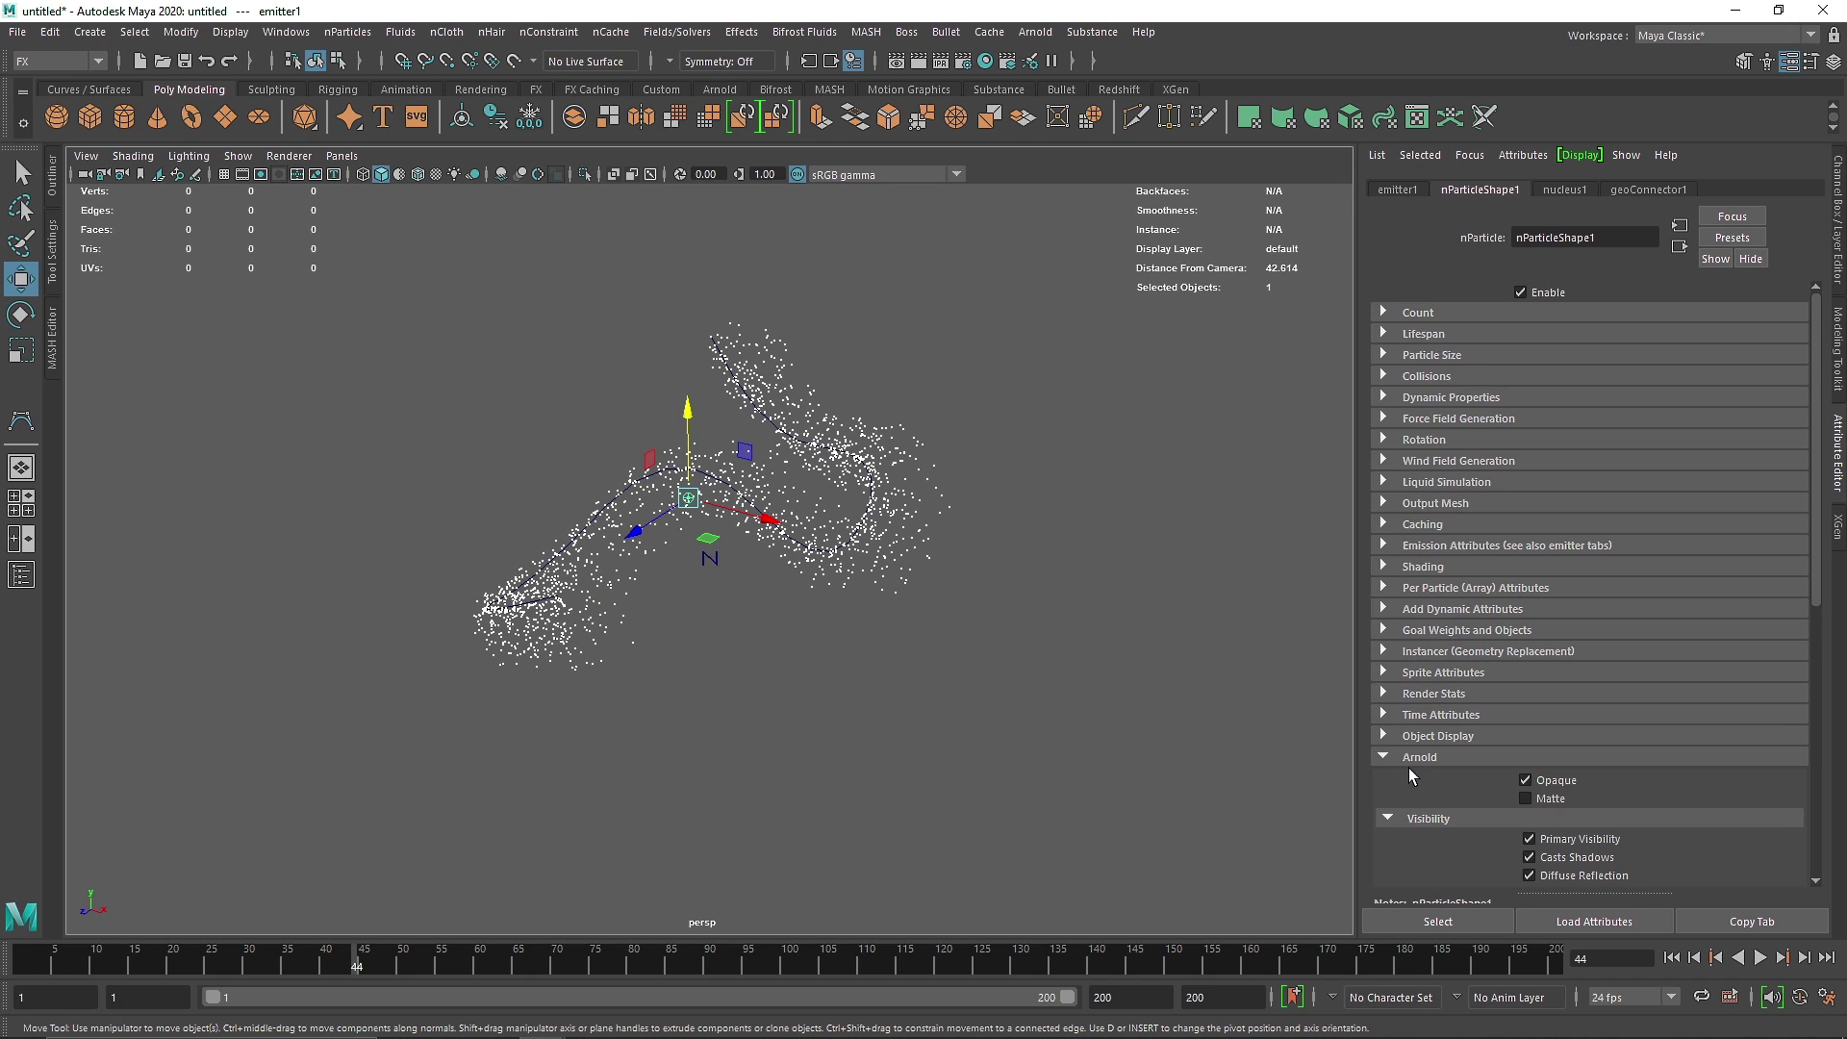
Step: Replay the simulation from the first frame to check the particles with Self Collide on
{"action": "left_click", "coordinate": [1409, 757]}
{"action": "left_click", "coordinate": [1671, 958]}
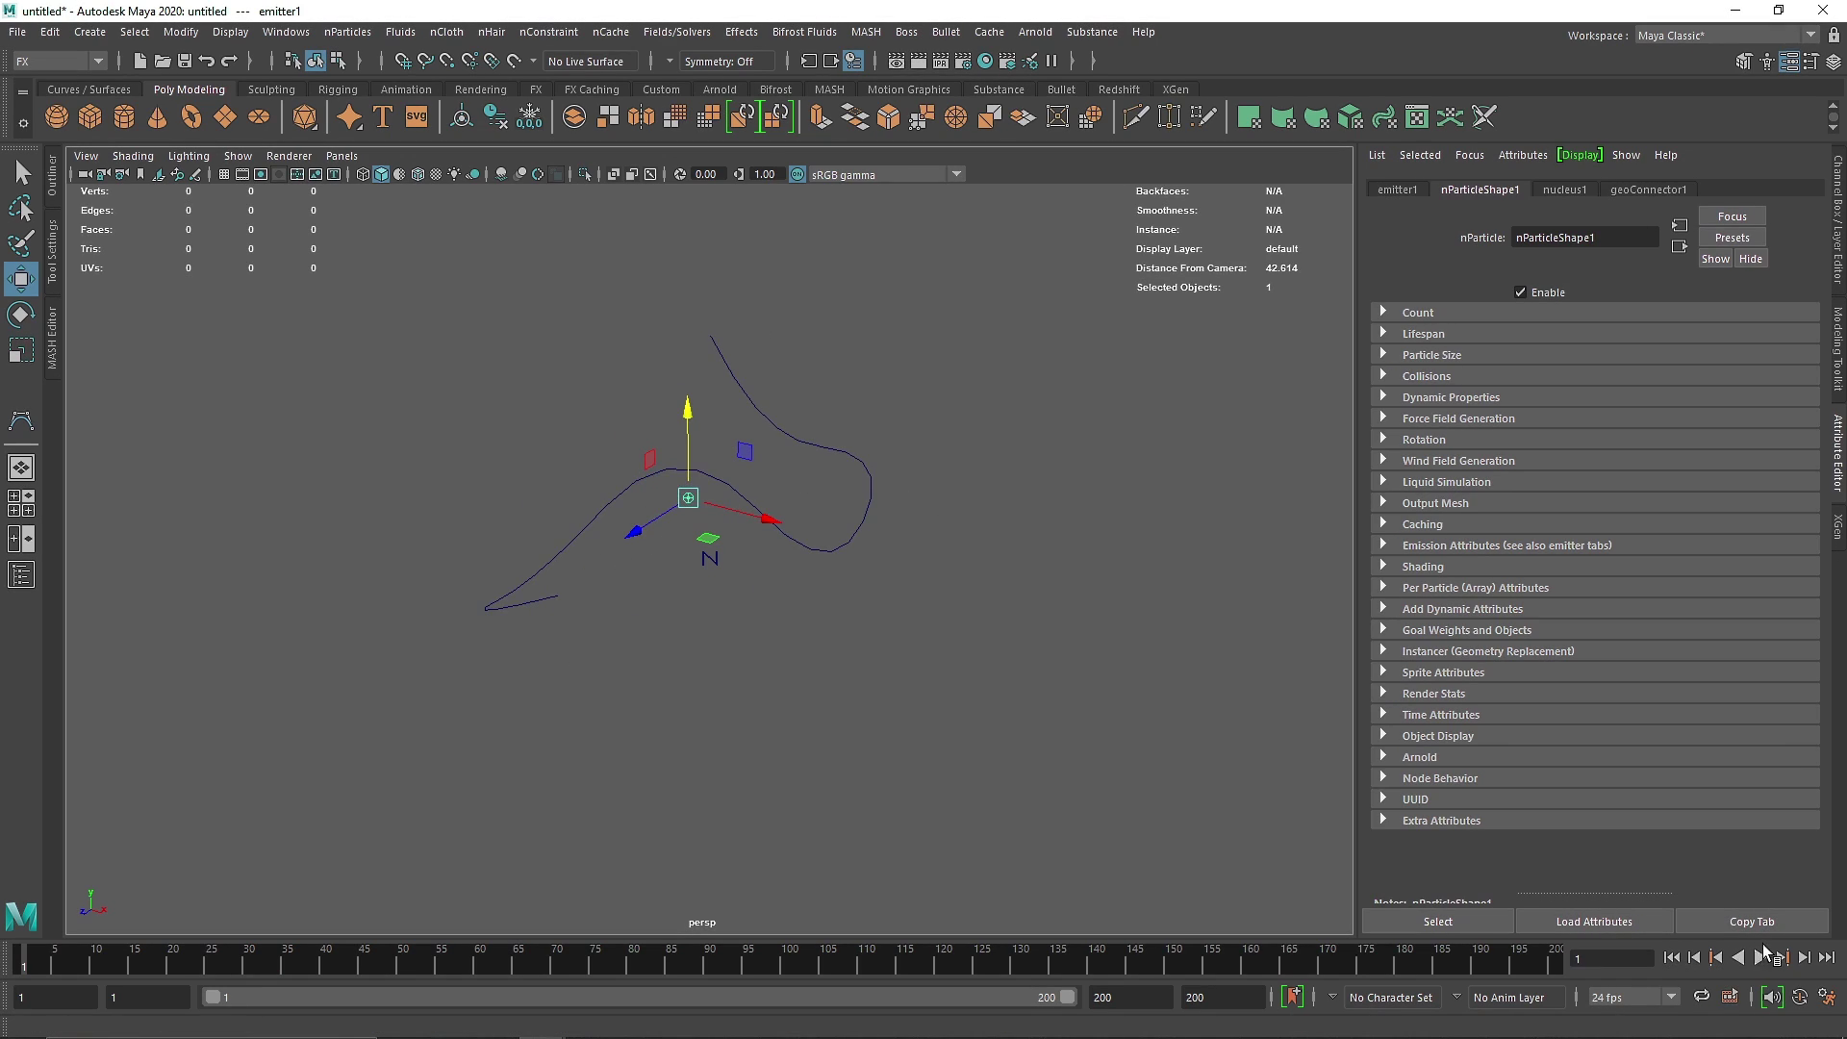
{"action": "left_click", "coordinate": [1759, 959]}
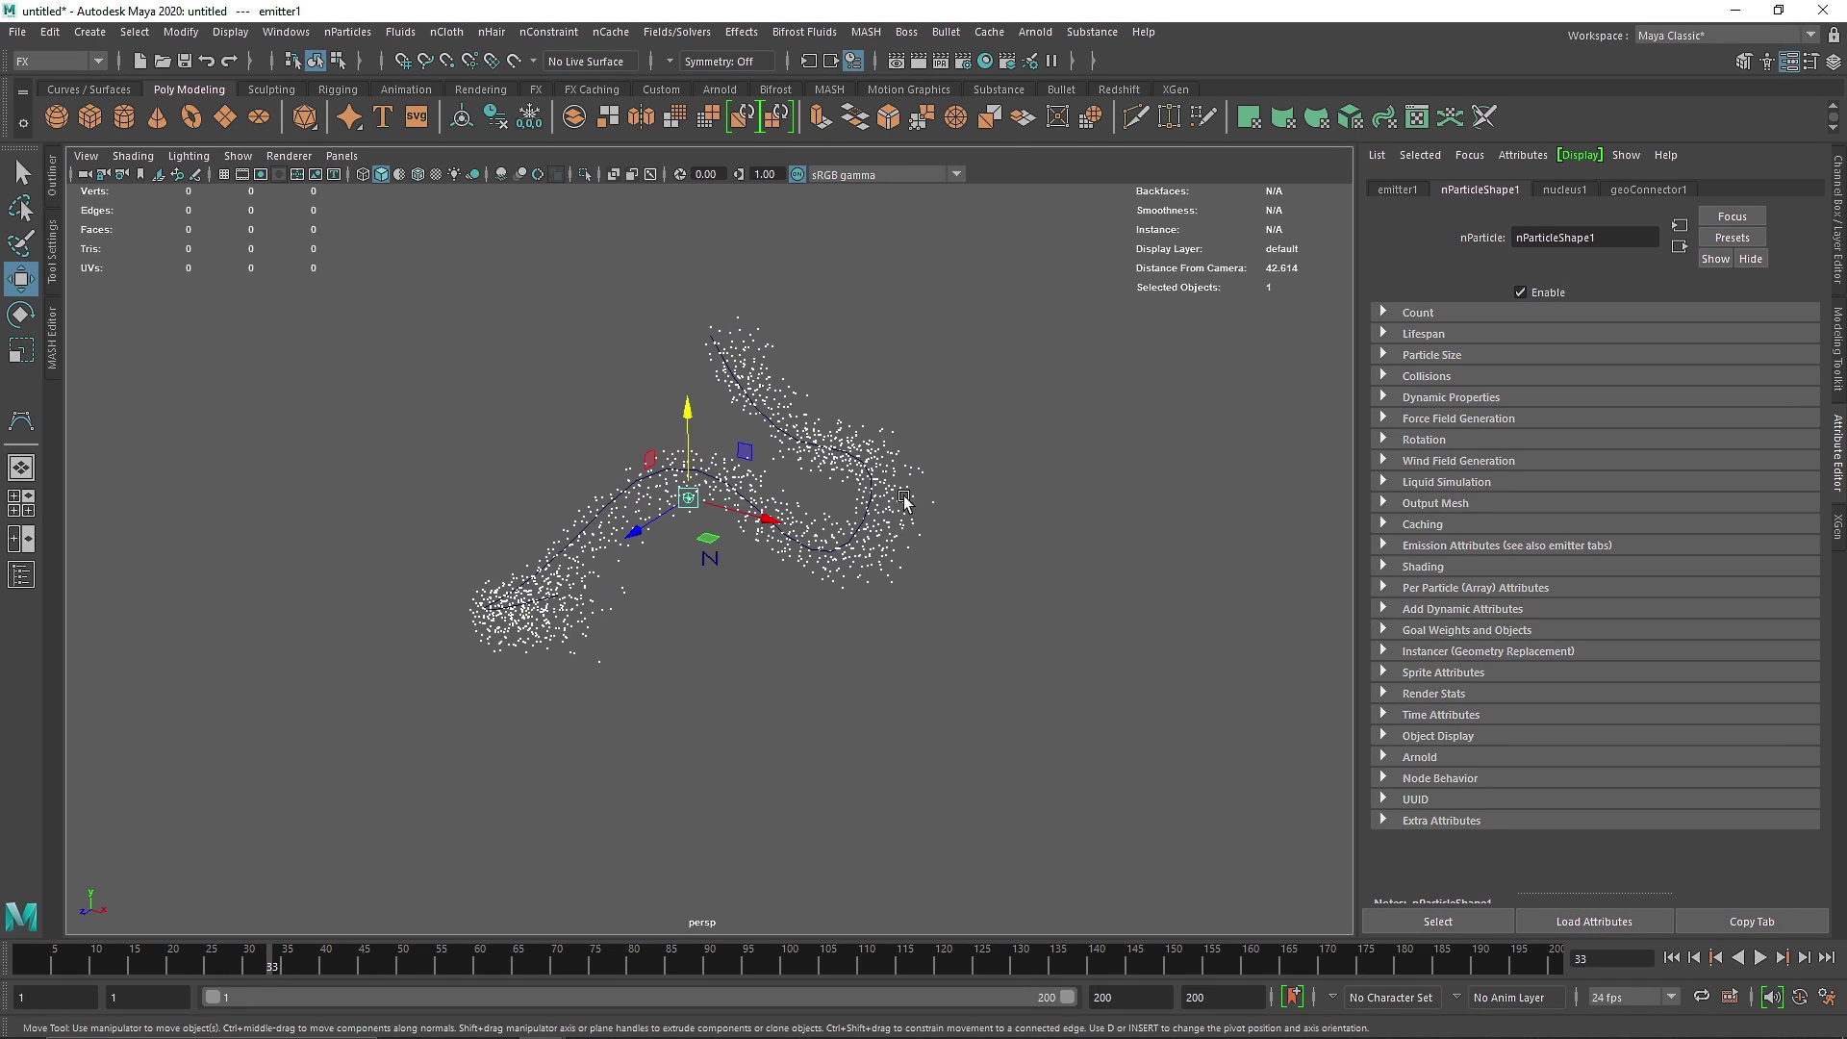
Step: Add a turbulence field to the nParticles and set its magnitude to 15
{"action": "left_click", "coordinate": [764, 301]}
{"action": "left_click", "coordinate": [678, 32]}
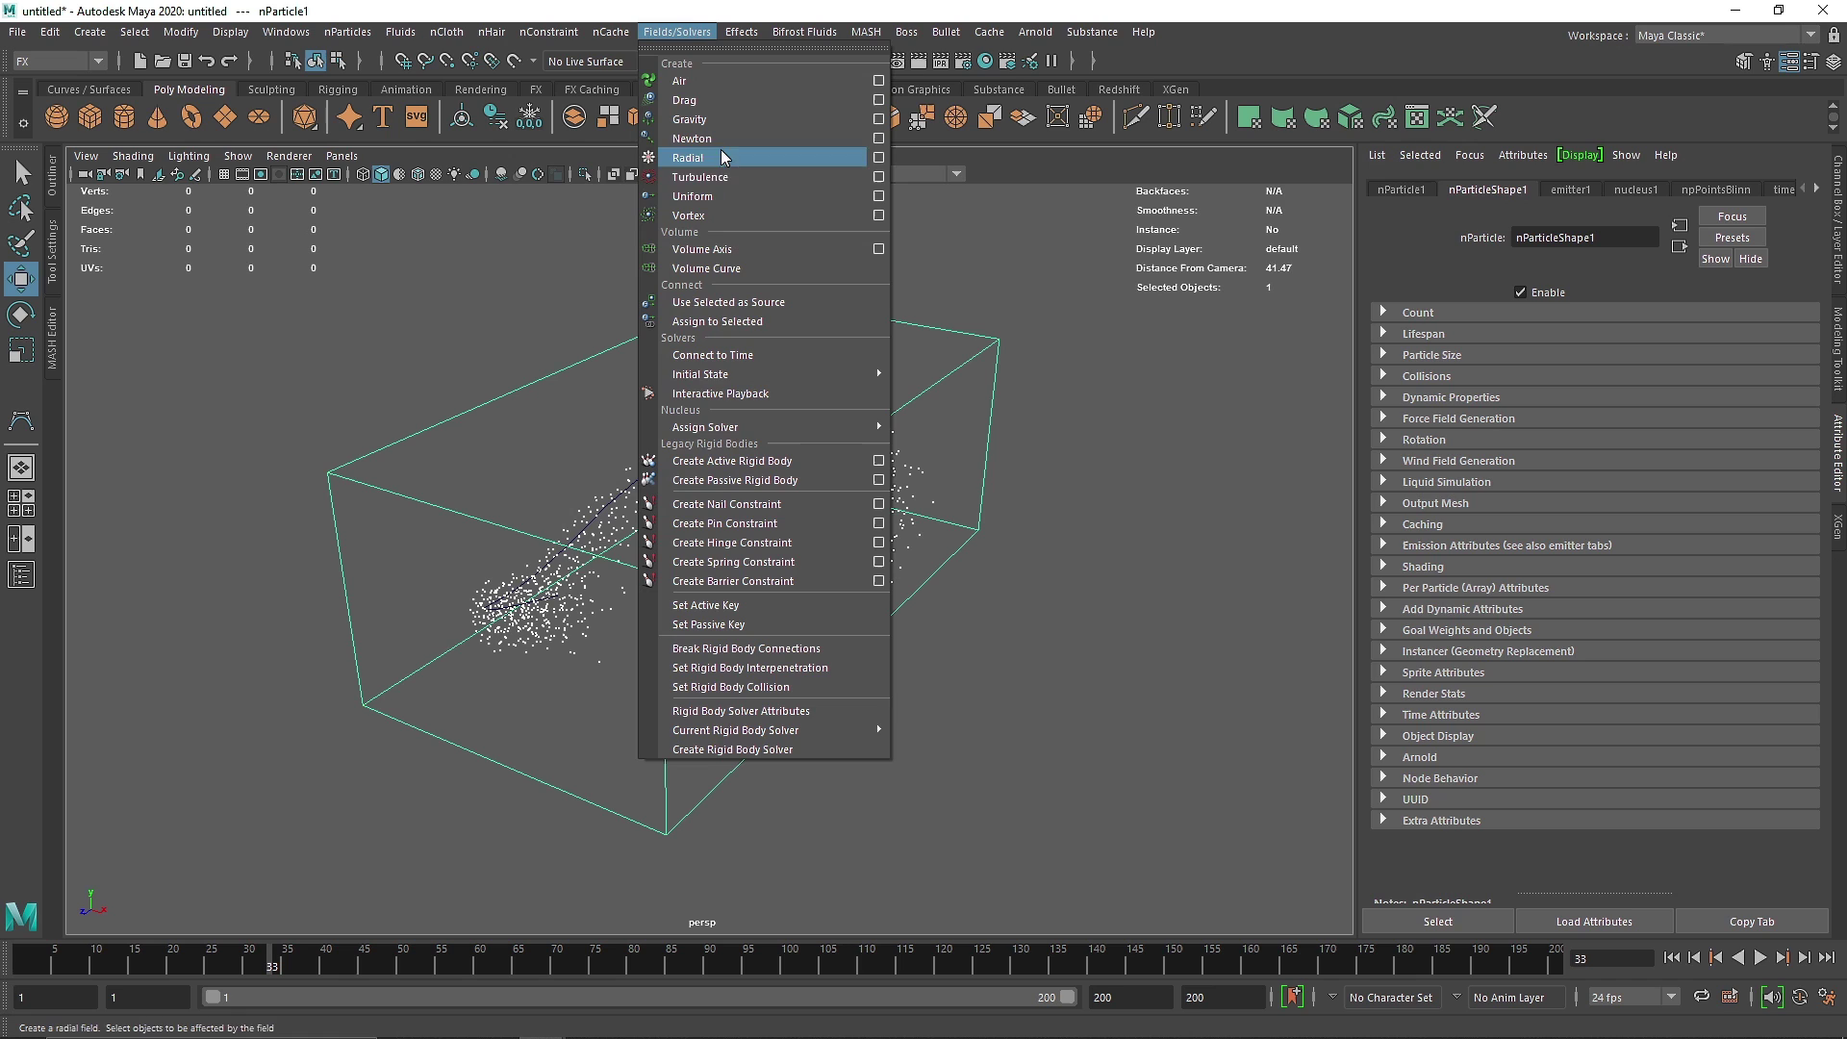
{"action": "left_click", "coordinate": [710, 177]}
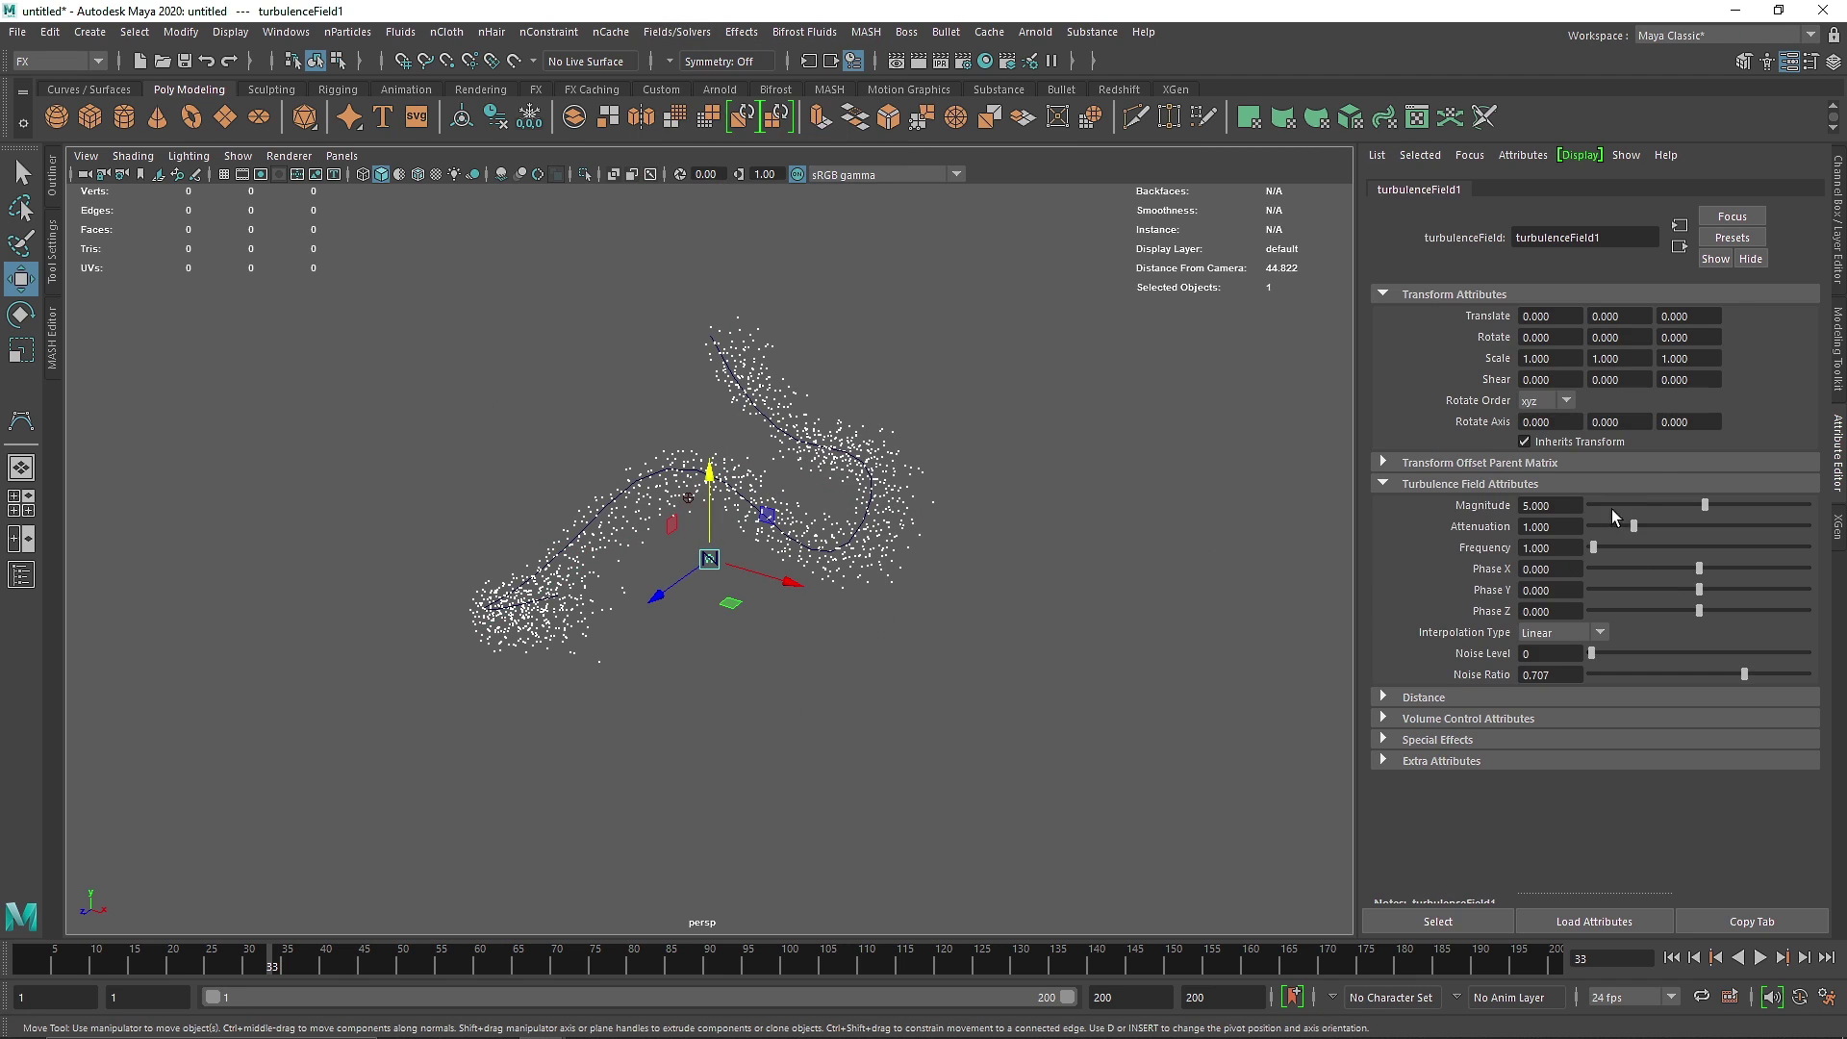
{"action": "left_click_drag", "start_coordinate": [1579, 505], "coordinate": [1454, 499]}
{"action": "type", "text": "15"}
{"action": "key", "text": "Return"}
Step: Replay the simulation from the first frame with the turbulence field, stopping at frame 181
{"action": "left_click", "coordinate": [1670, 958]}
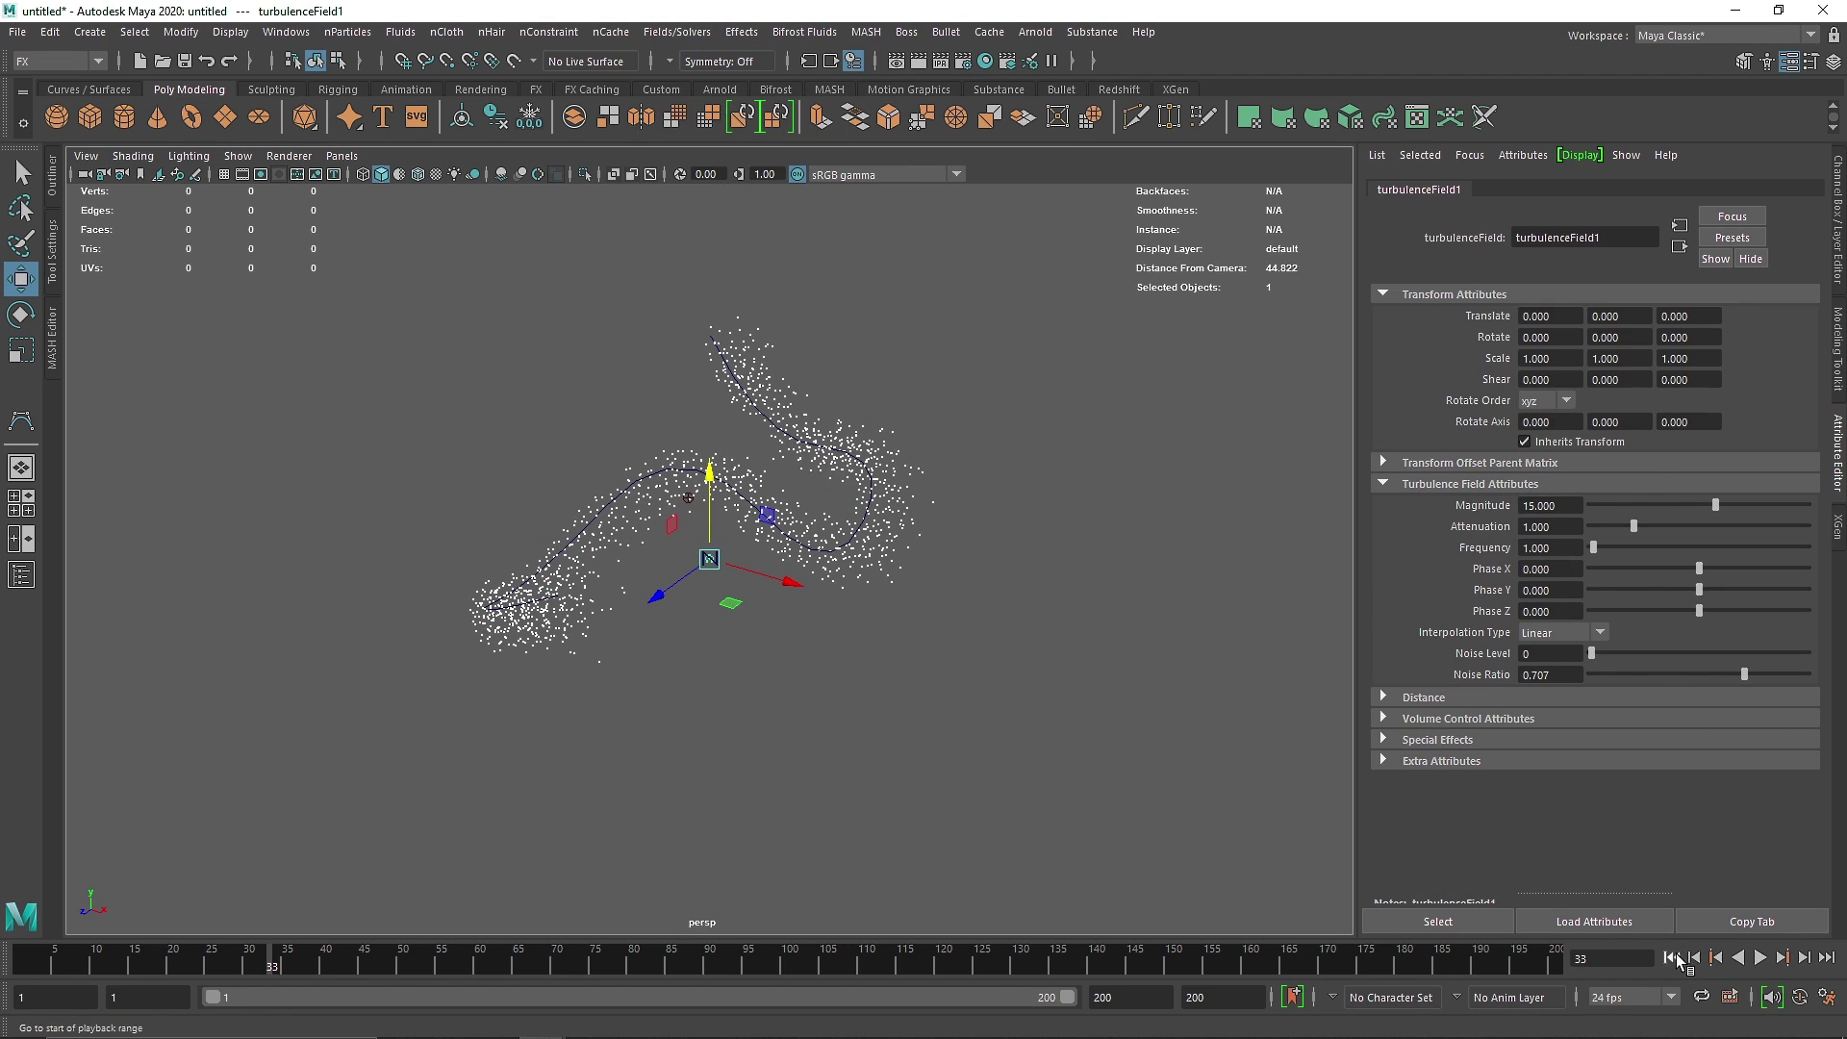
{"action": "left_click", "coordinate": [1761, 958]}
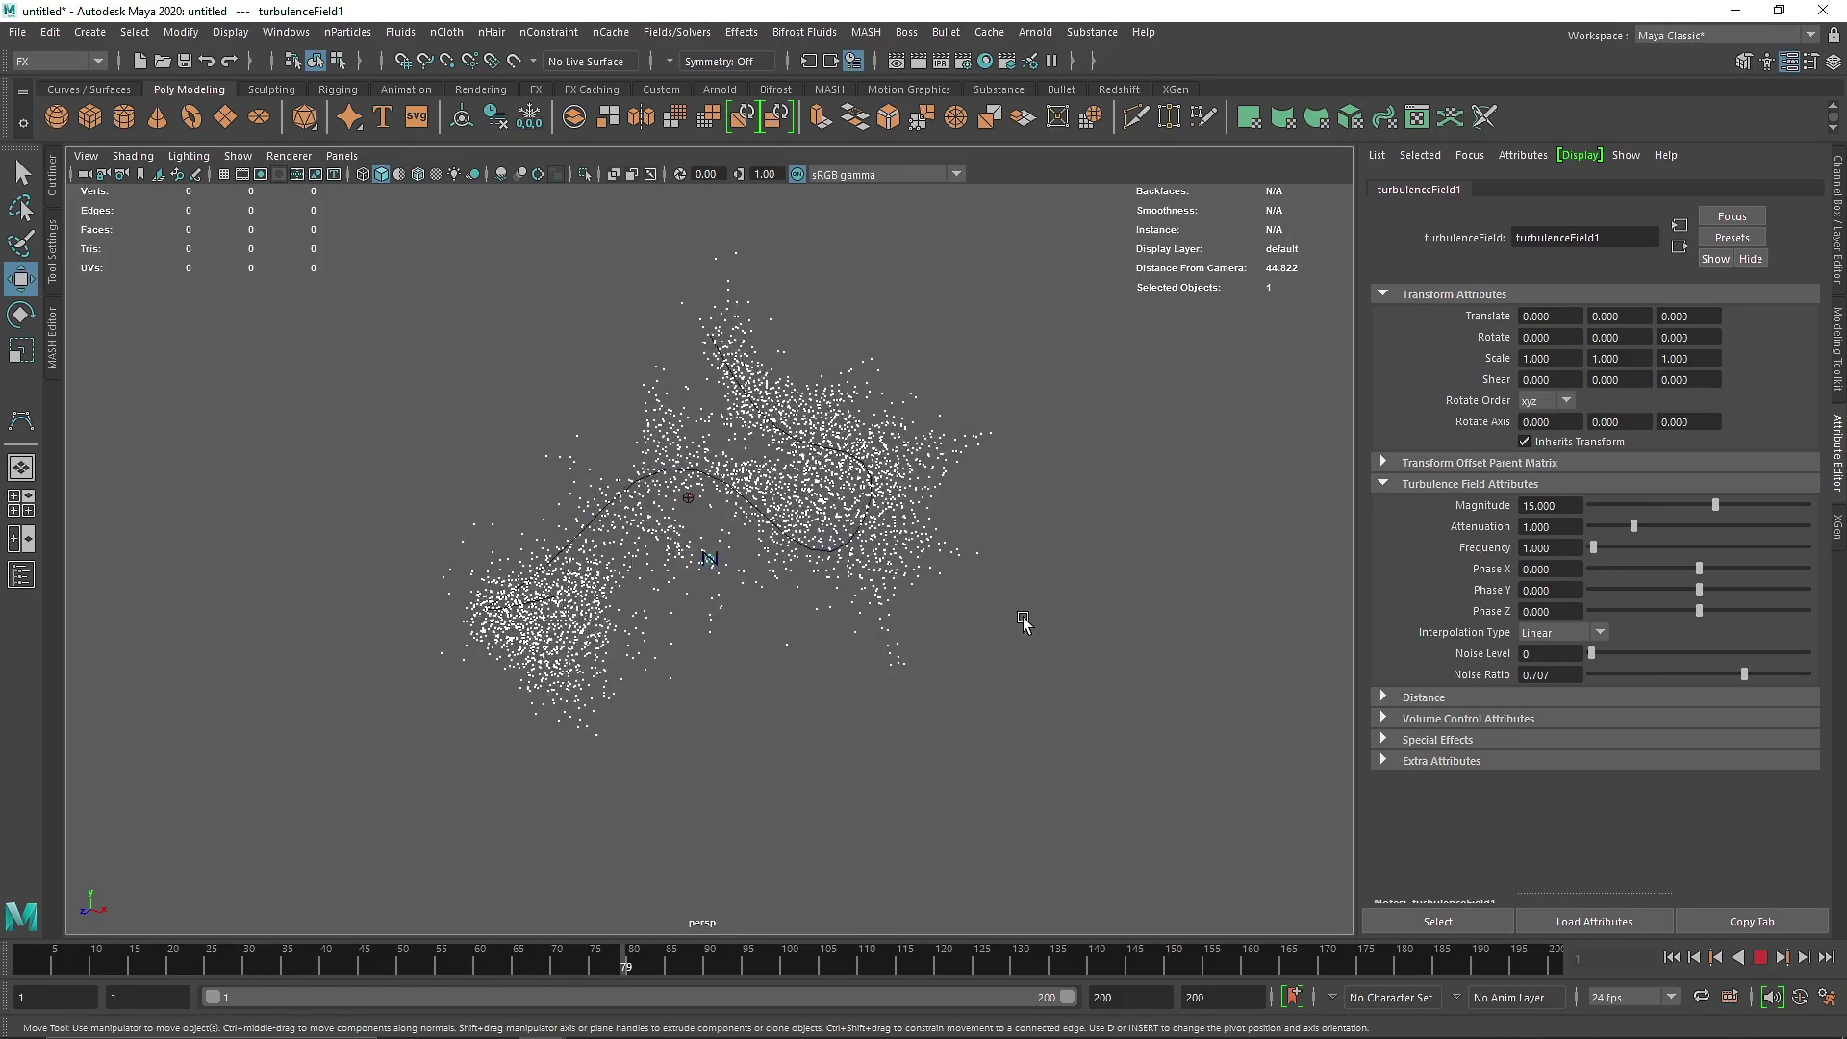
{"action": "left_click_drag", "start_coordinate": [1046, 606], "coordinate": [973, 585], "text": "alt"}
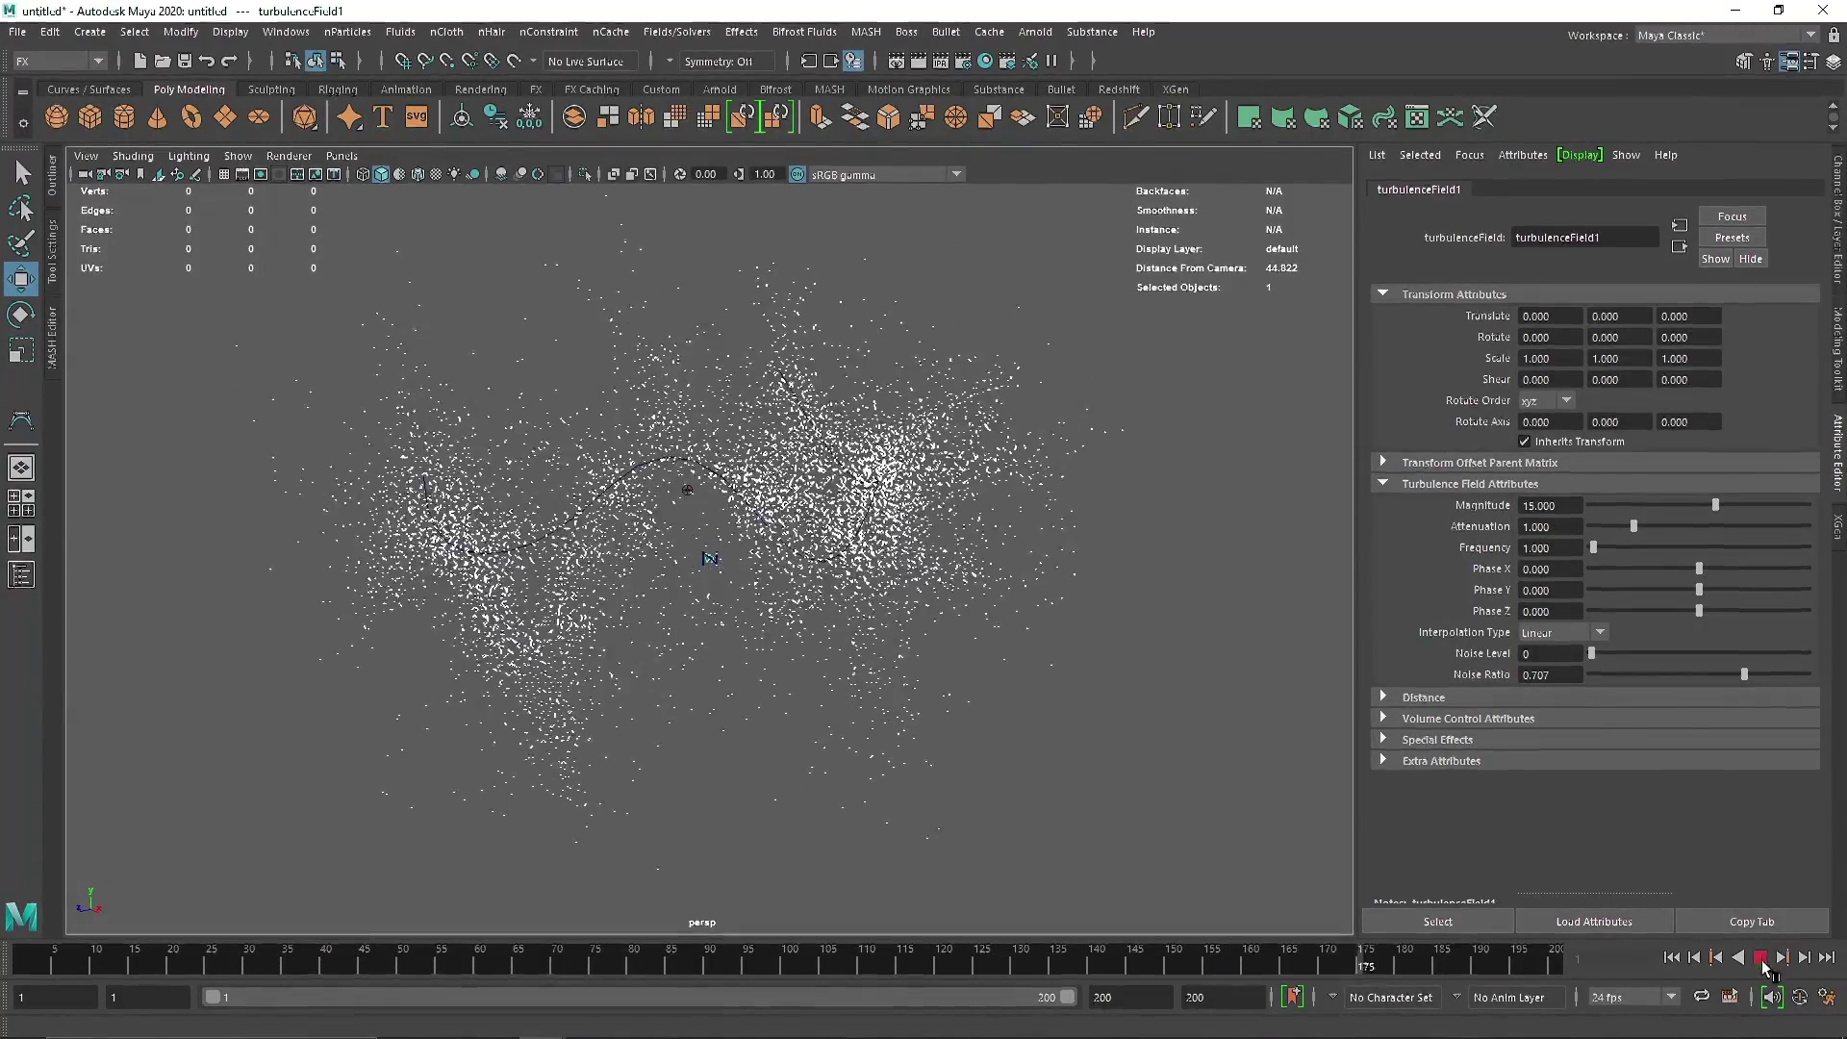
{"action": "left_click", "coordinate": [1761, 958]}
Step: Assign a new Ai Standard Surface material to the nParticles
{"action": "left_click", "coordinate": [879, 636]}
{"action": "right_click_drag", "start_coordinate": [879, 637], "coordinate": [878, 918]}
{"action": "left_click", "coordinate": [789, 436]}
{"action": "left_click", "coordinate": [921, 636]}
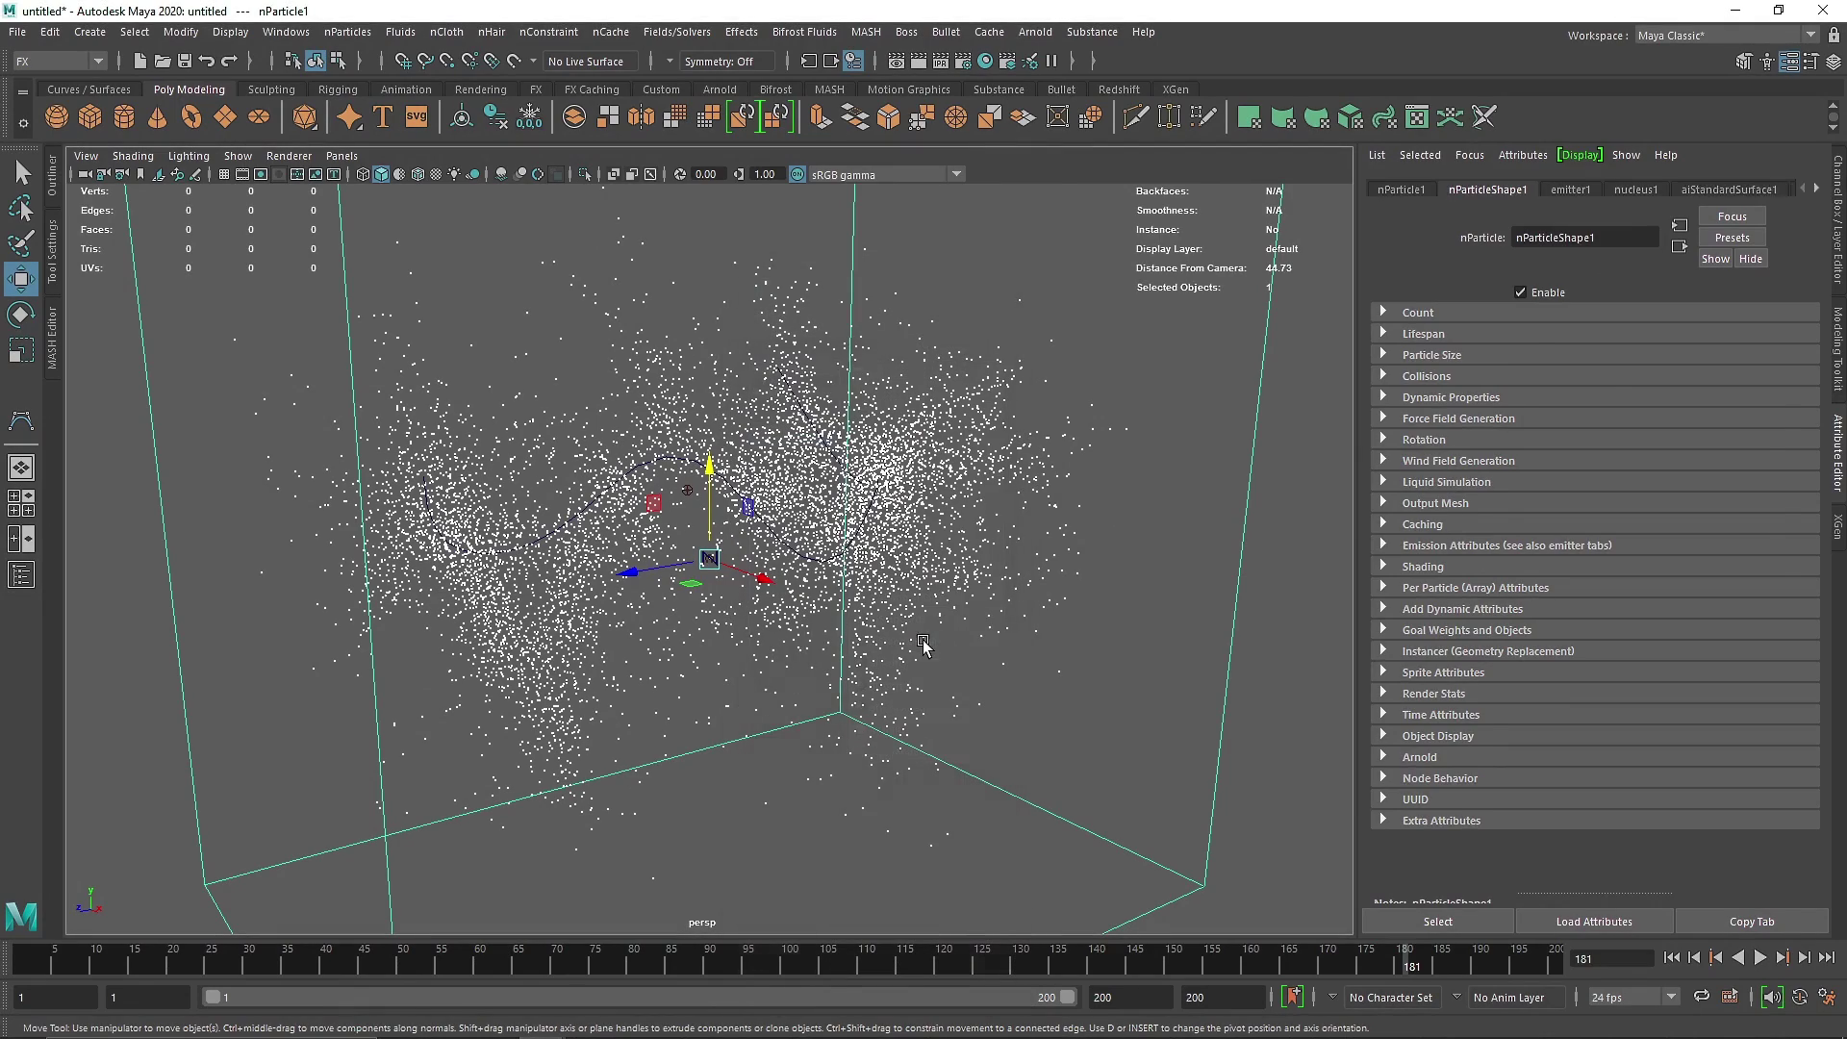
{"action": "left_click_drag", "start_coordinate": [1676, 417], "coordinate": [1837, 422]}
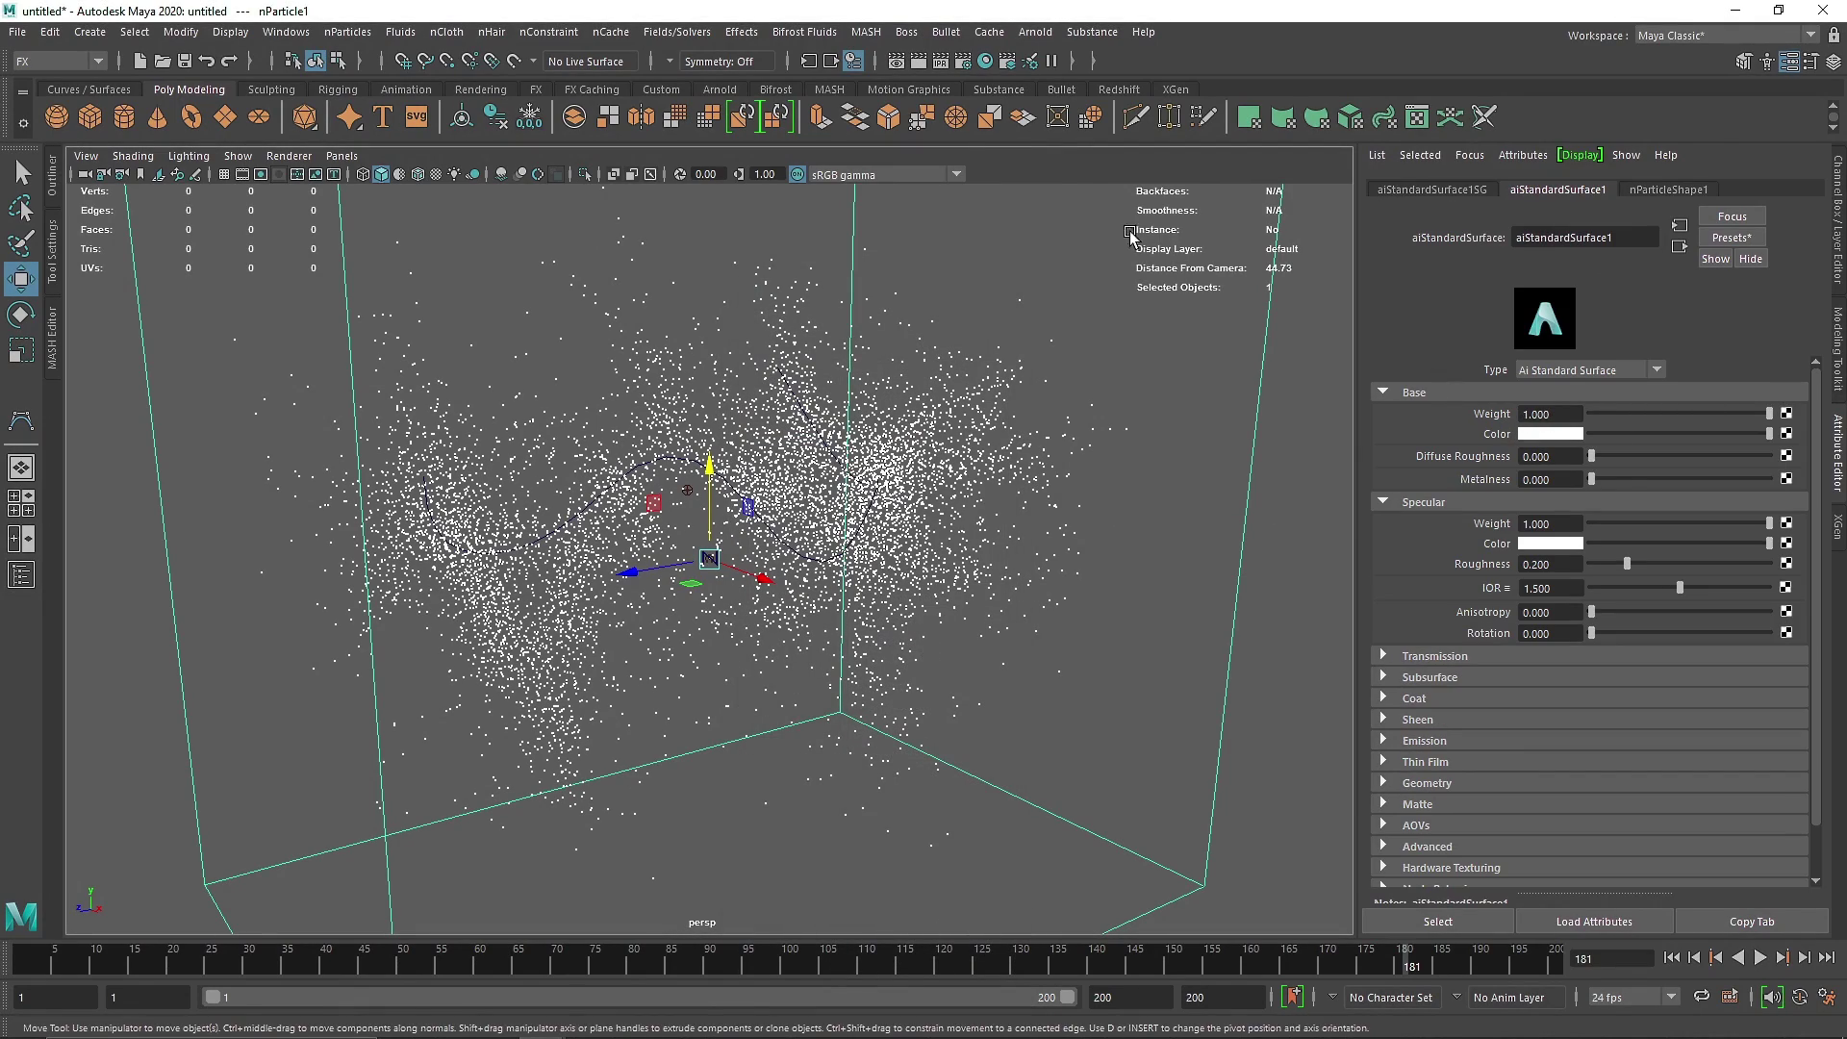
Step: Graph aiStandardSurface1 in the Hypershade and connect the Out Color of a new aiColorJitter node to its Base Color
{"action": "left_click", "coordinate": [986, 62]}
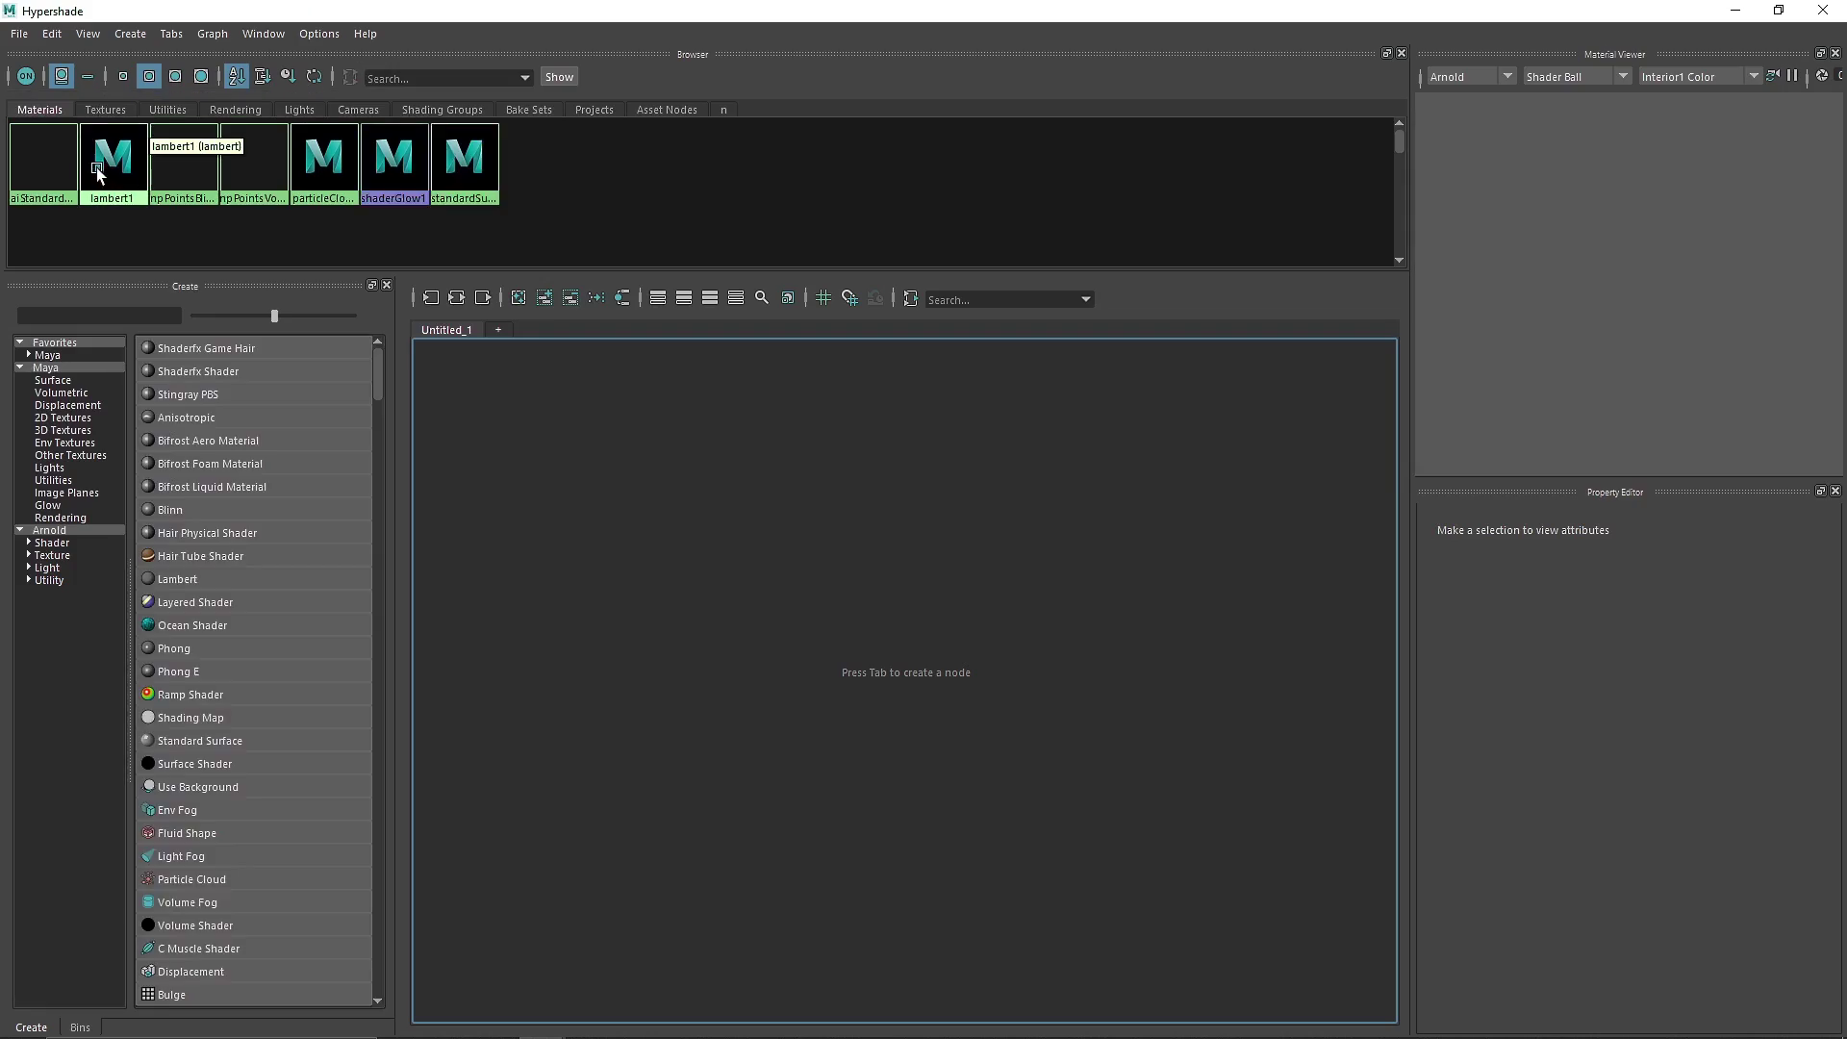
{"action": "right_click_drag", "start_coordinate": [172, 162], "coordinate": [128, 217]}
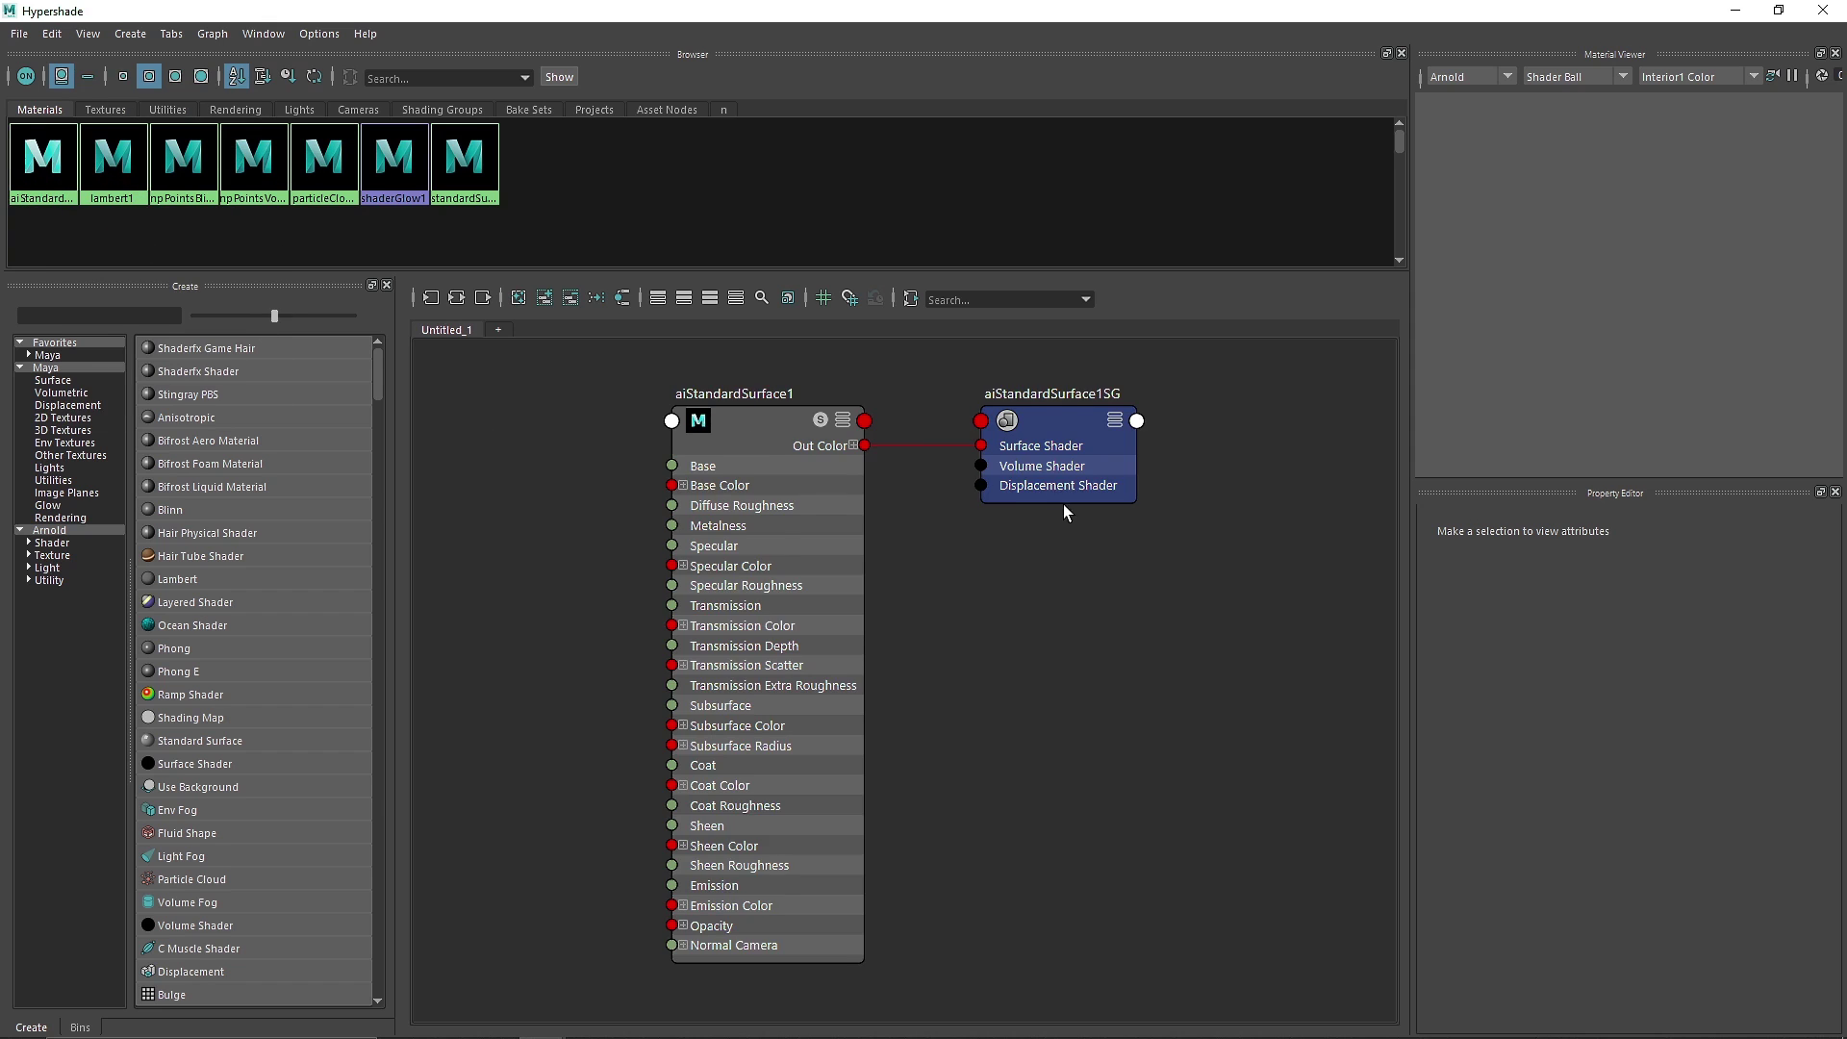
{"action": "left_click", "coordinate": [136, 315]}
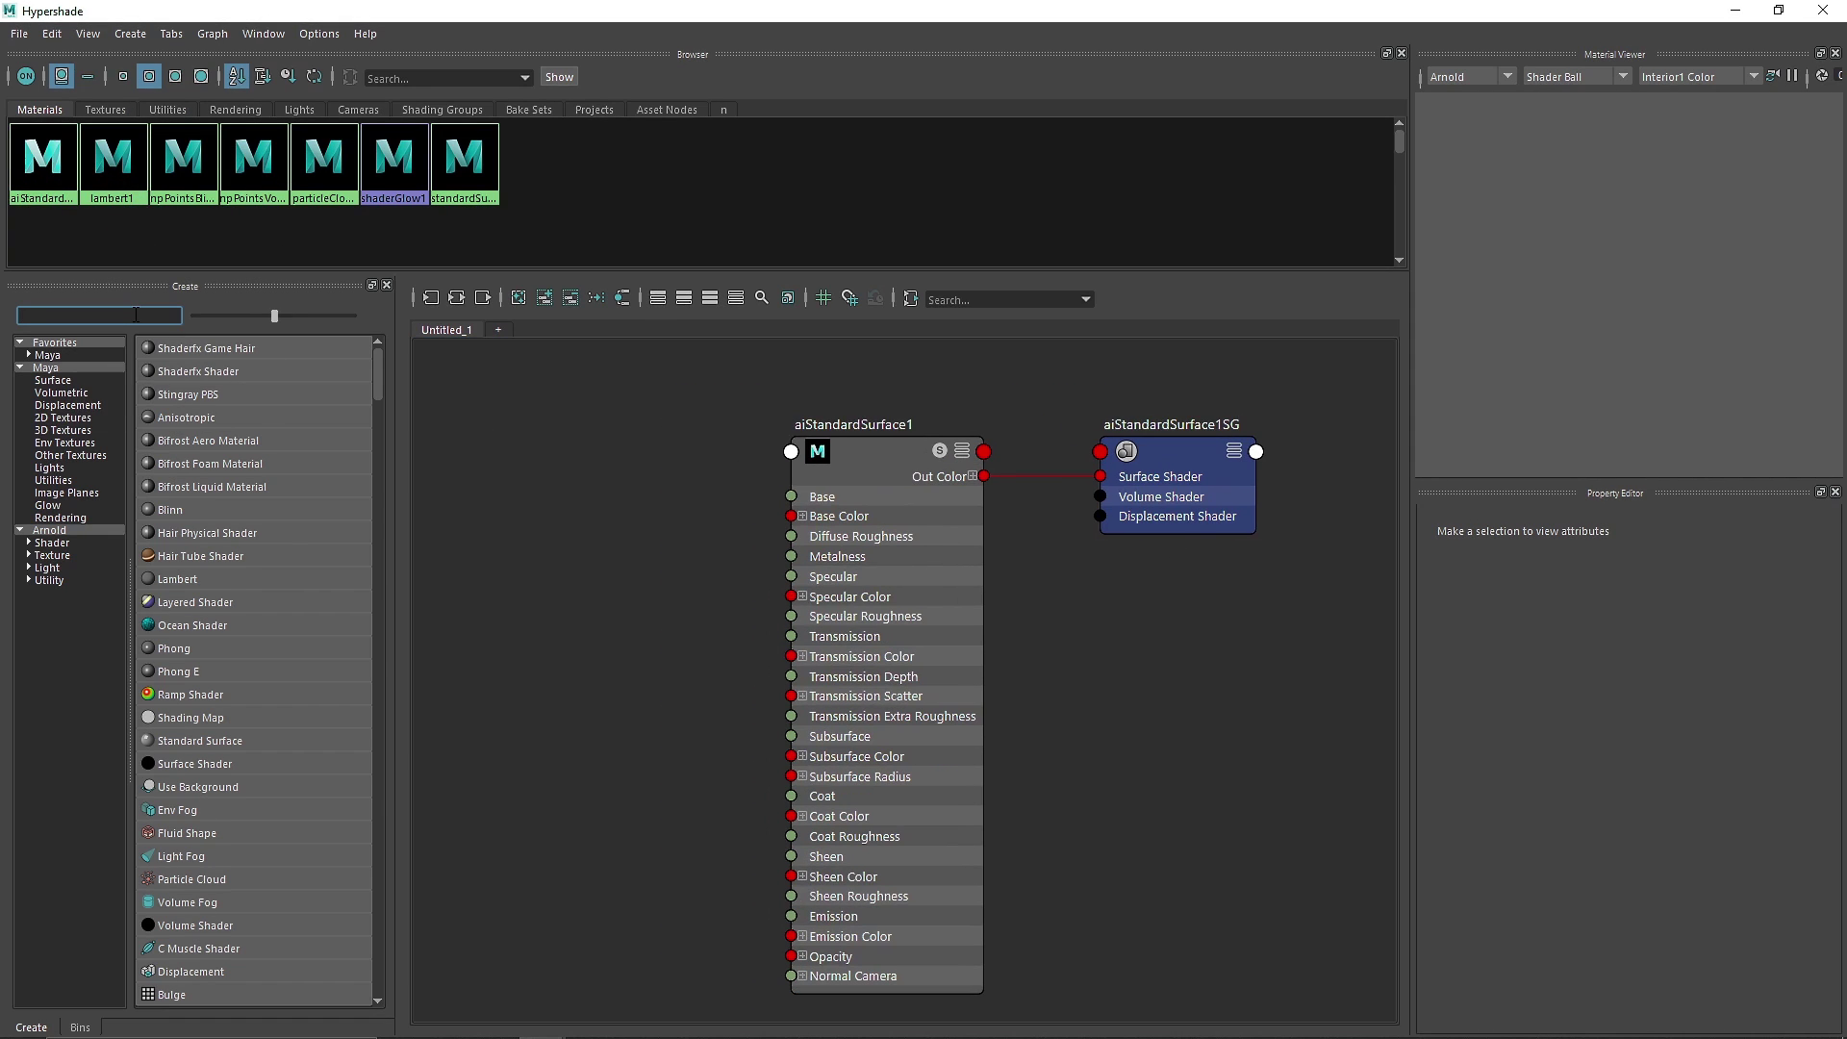
{"action": "type", "text": "col"}
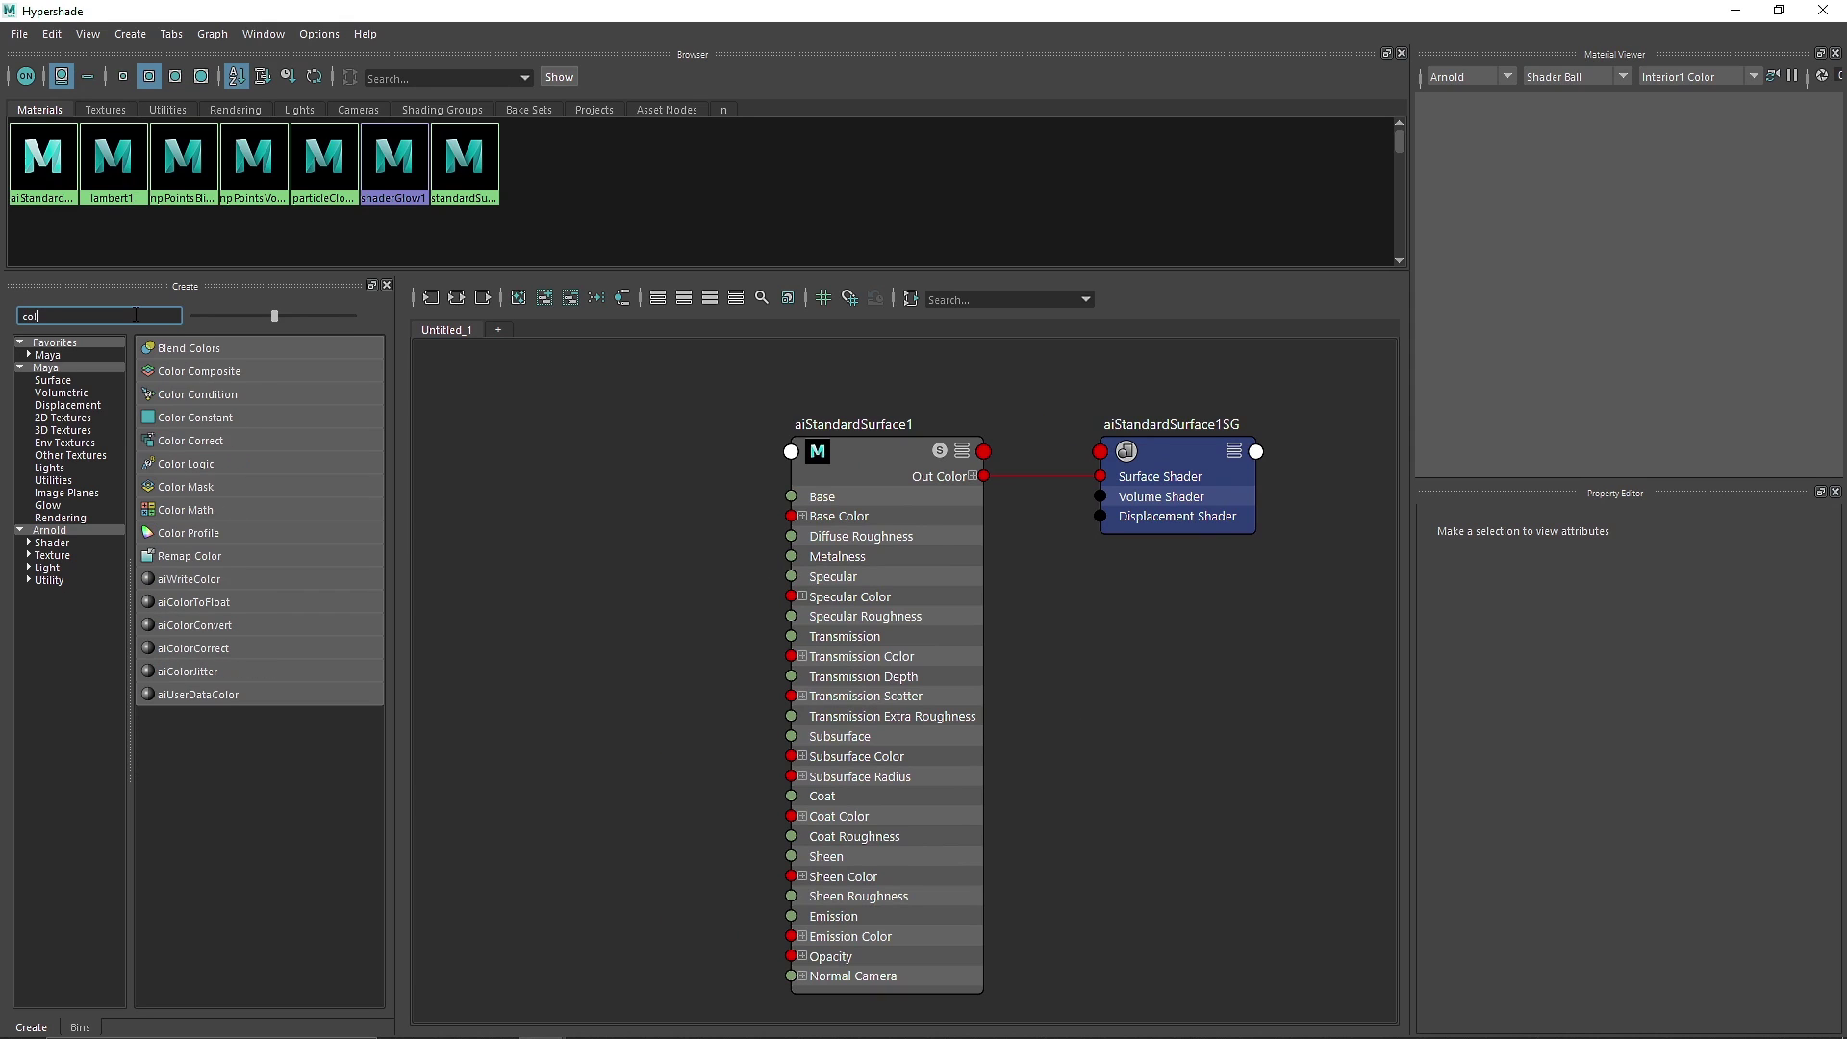
{"action": "left_click", "coordinate": [219, 672]}
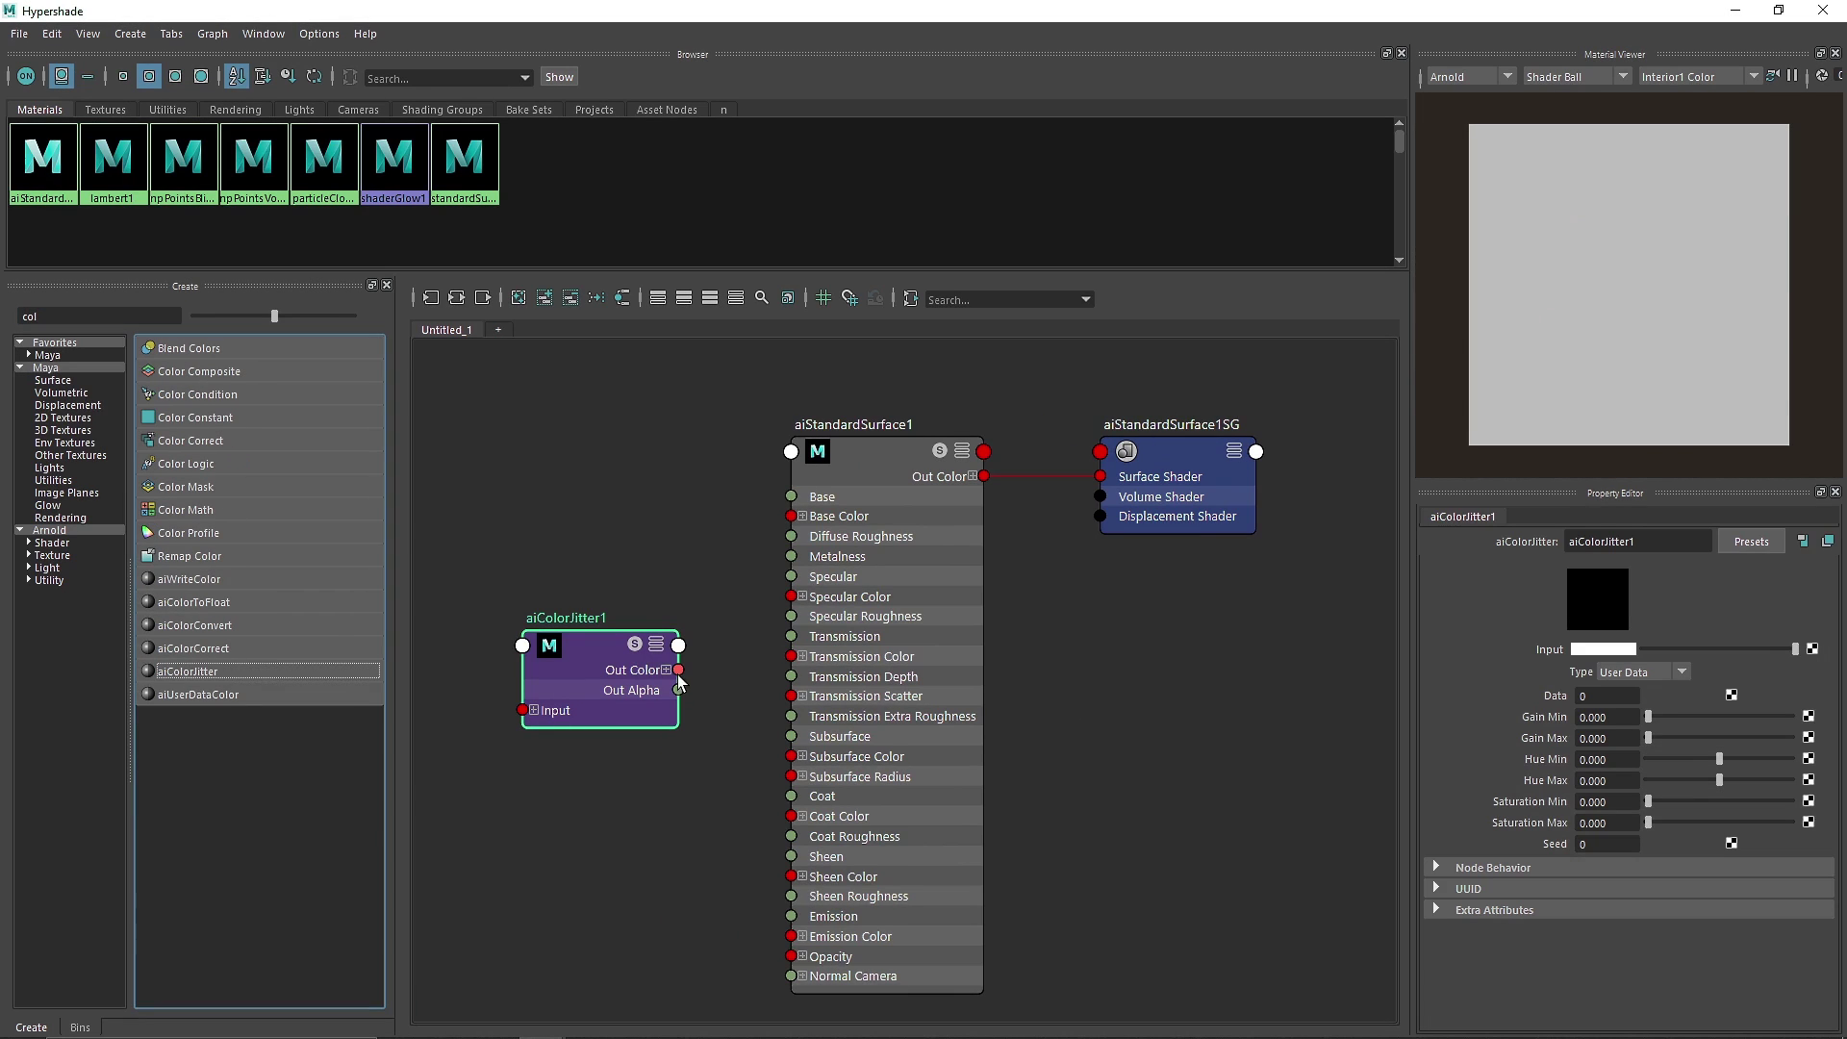
{"action": "left_click_drag", "start_coordinate": [679, 669], "coordinate": [791, 517]}
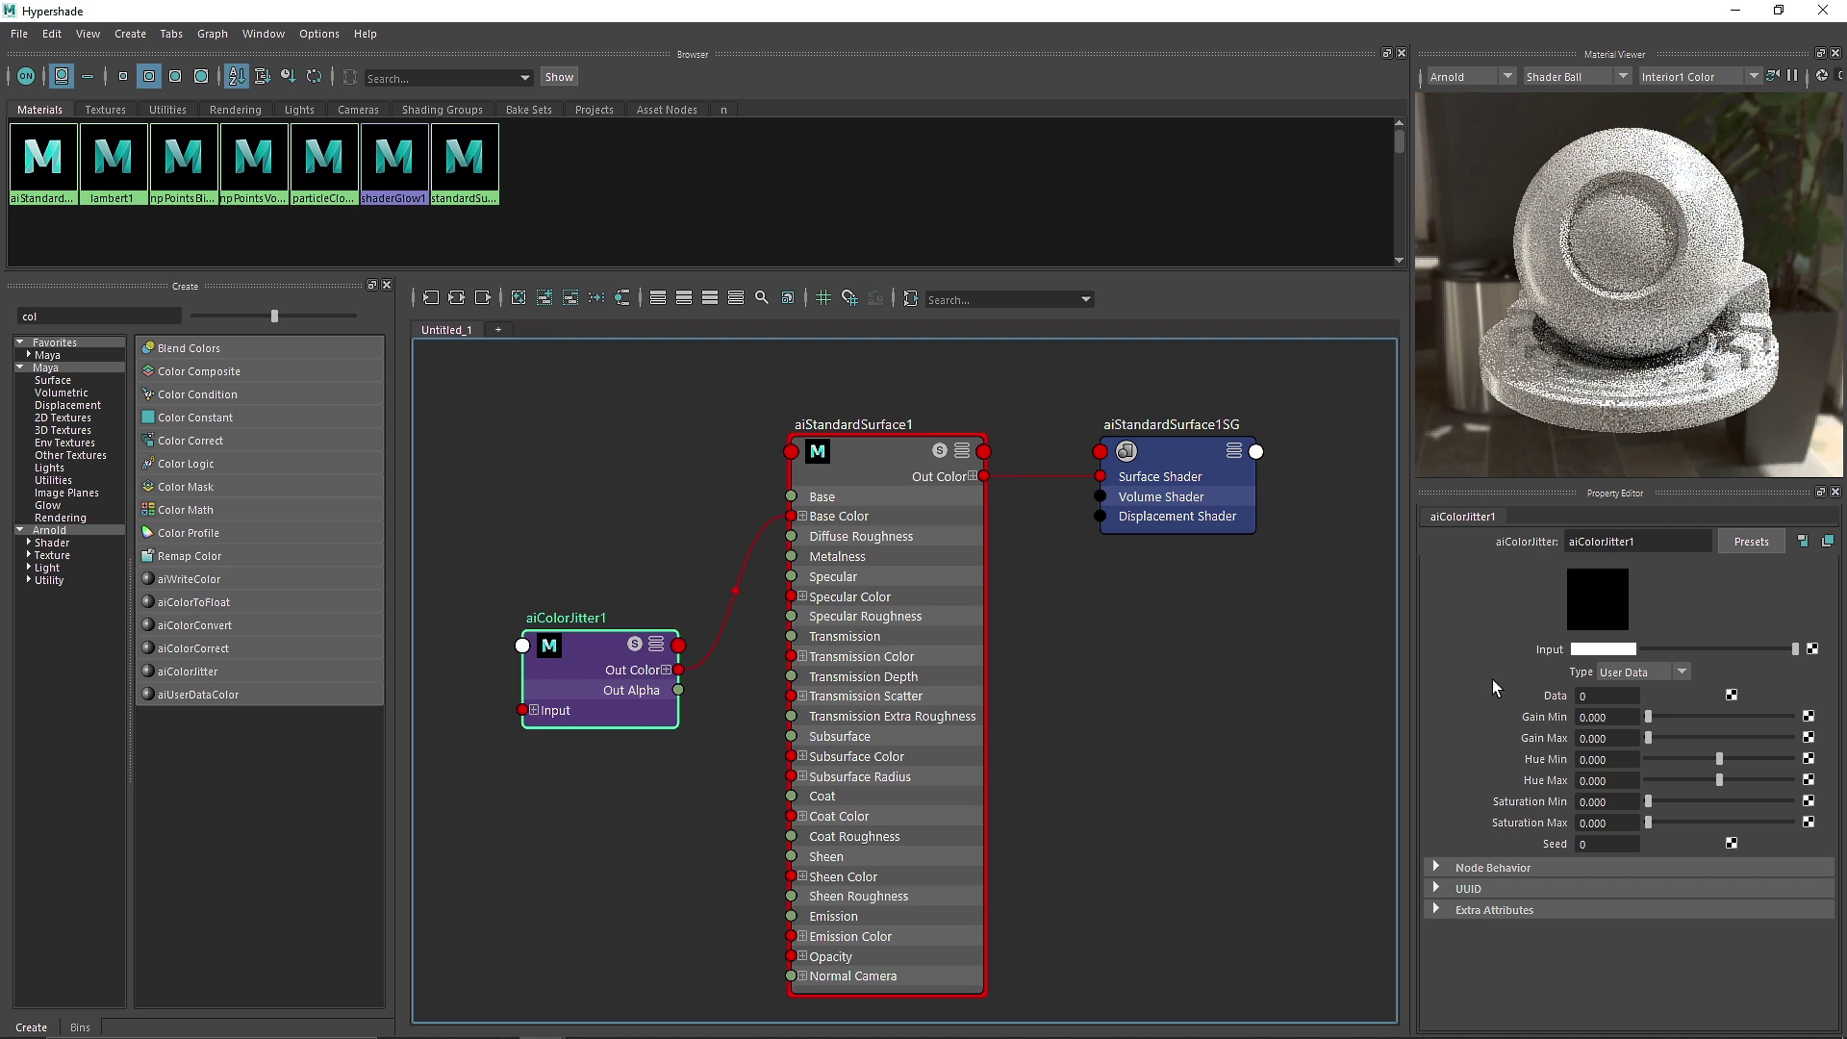
Step: Set the color jitter's type to Face, with Hue Min at about -0.565 and Hue Max at about 0.061
{"action": "left_click", "coordinate": [1604, 673]}
{"action": "left_click", "coordinate": [1616, 750]}
{"action": "mouse_move", "coordinate": [1719, 758]}
{"action": "left_mouse_down"}
{"action": "mouse_move", "coordinate": [1679, 762]}
{"action": "mouse_move", "coordinate": [1724, 780]}
{"action": "left_mouse_up"}
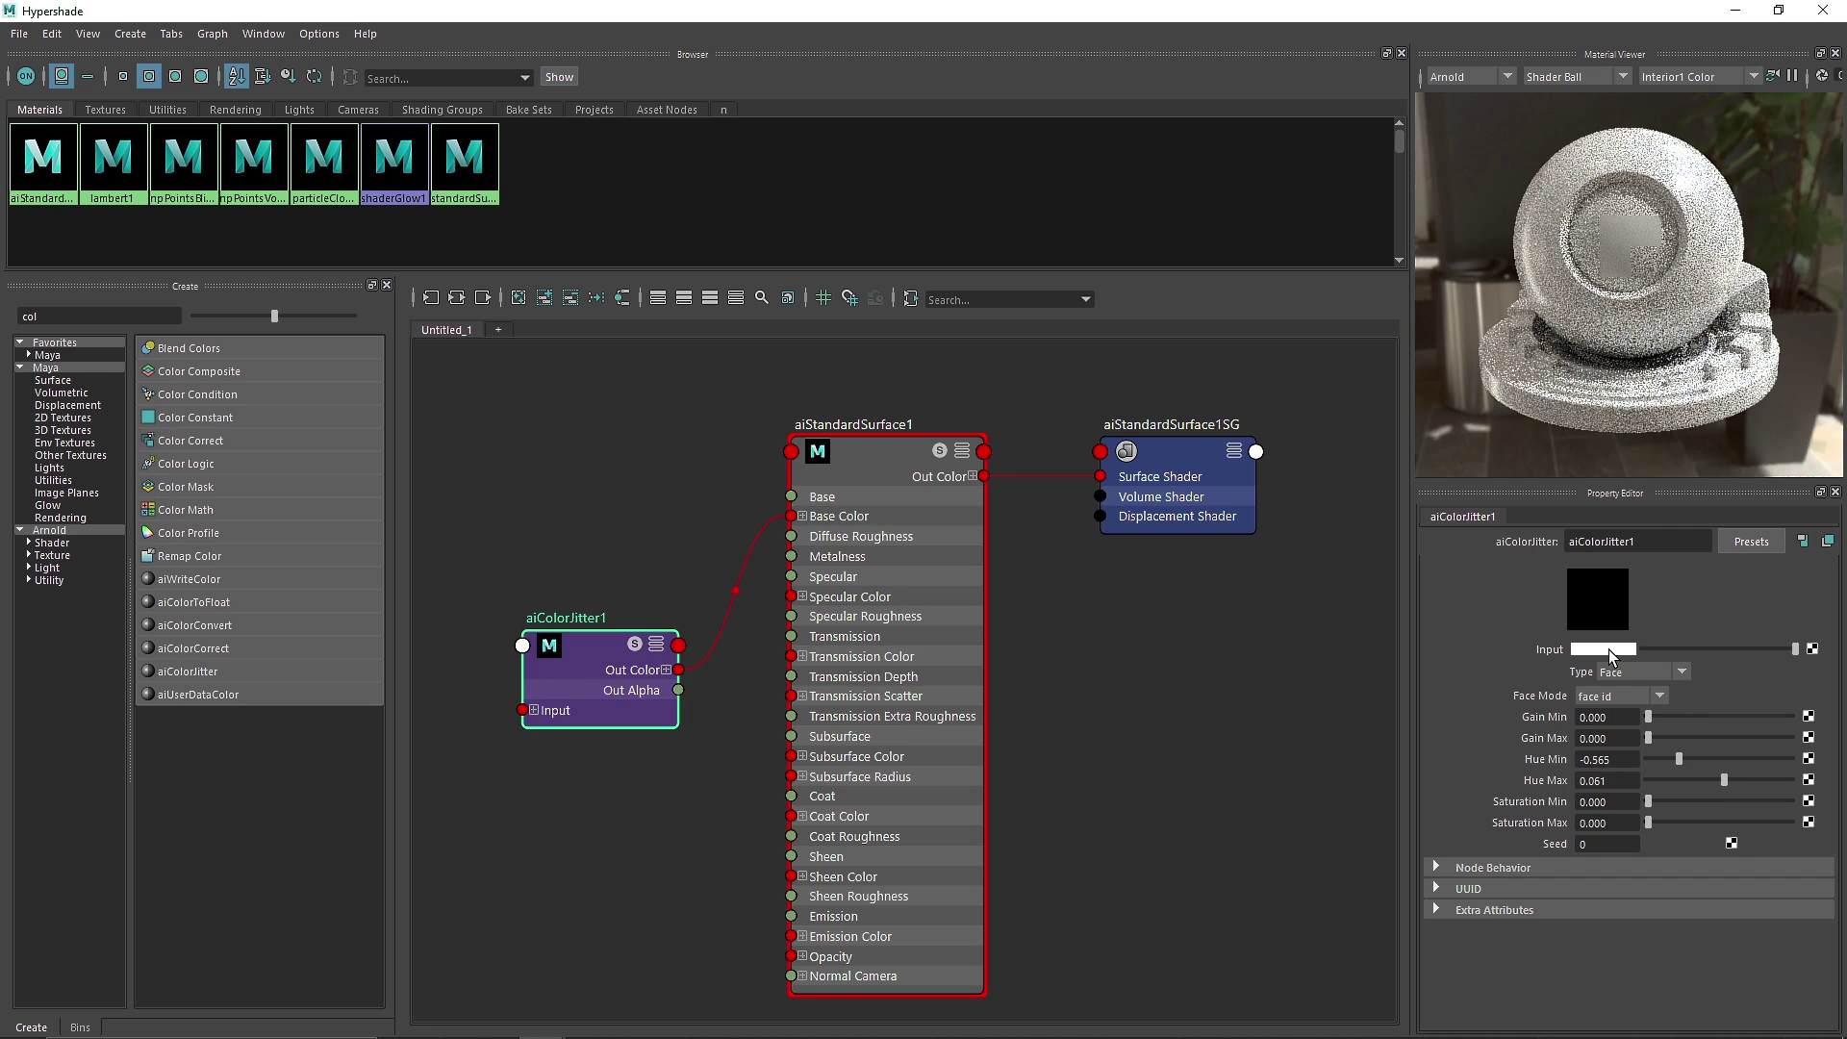
Step: Set the color jitter's input to pure blue and widen its Hue Min and Hue Max range a little
{"action": "left_click", "coordinate": [1608, 650]}
{"action": "left_click", "coordinate": [1632, 600]}
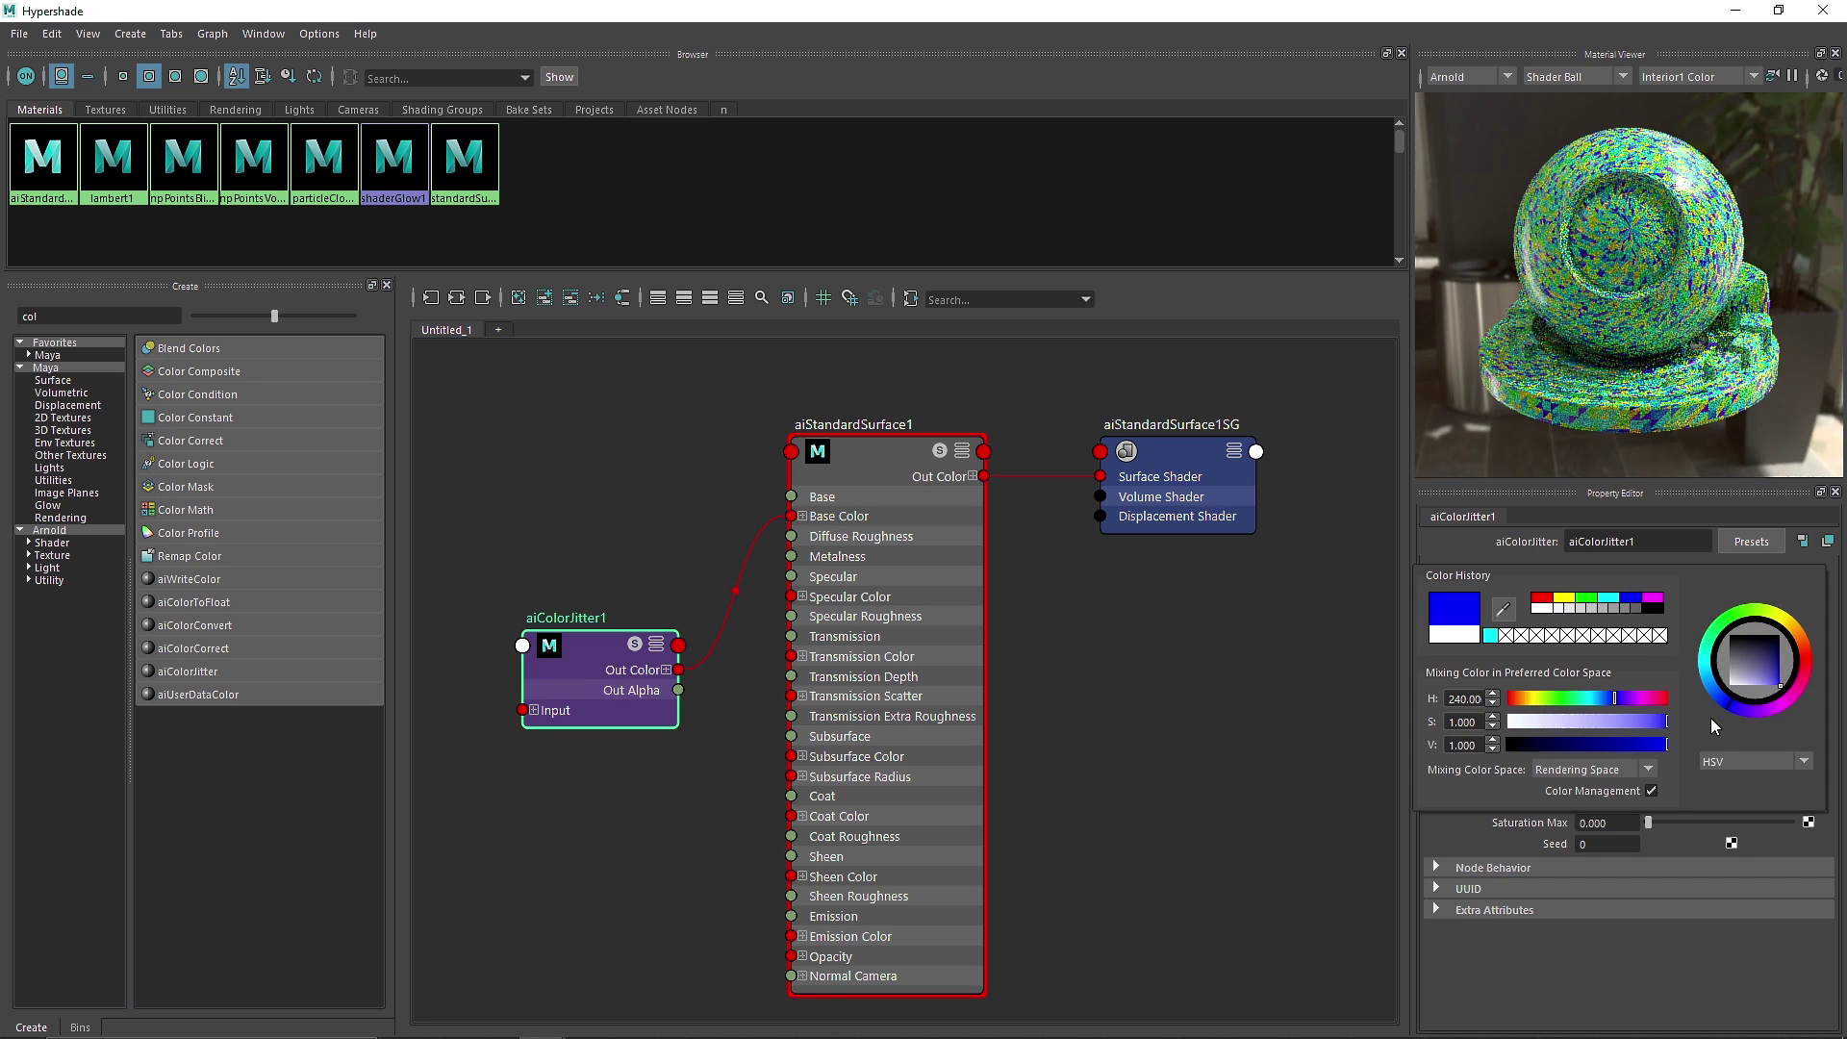
{"action": "left_click_drag", "start_coordinate": [1678, 759], "coordinate": [1671, 759]}
{"action": "mouse_move", "coordinate": [1723, 780]}
{"action": "left_mouse_down"}
{"action": "mouse_move", "coordinate": [1763, 778]}
{"action": "mouse_move", "coordinate": [1734, 776]}
{"action": "left_mouse_up"}
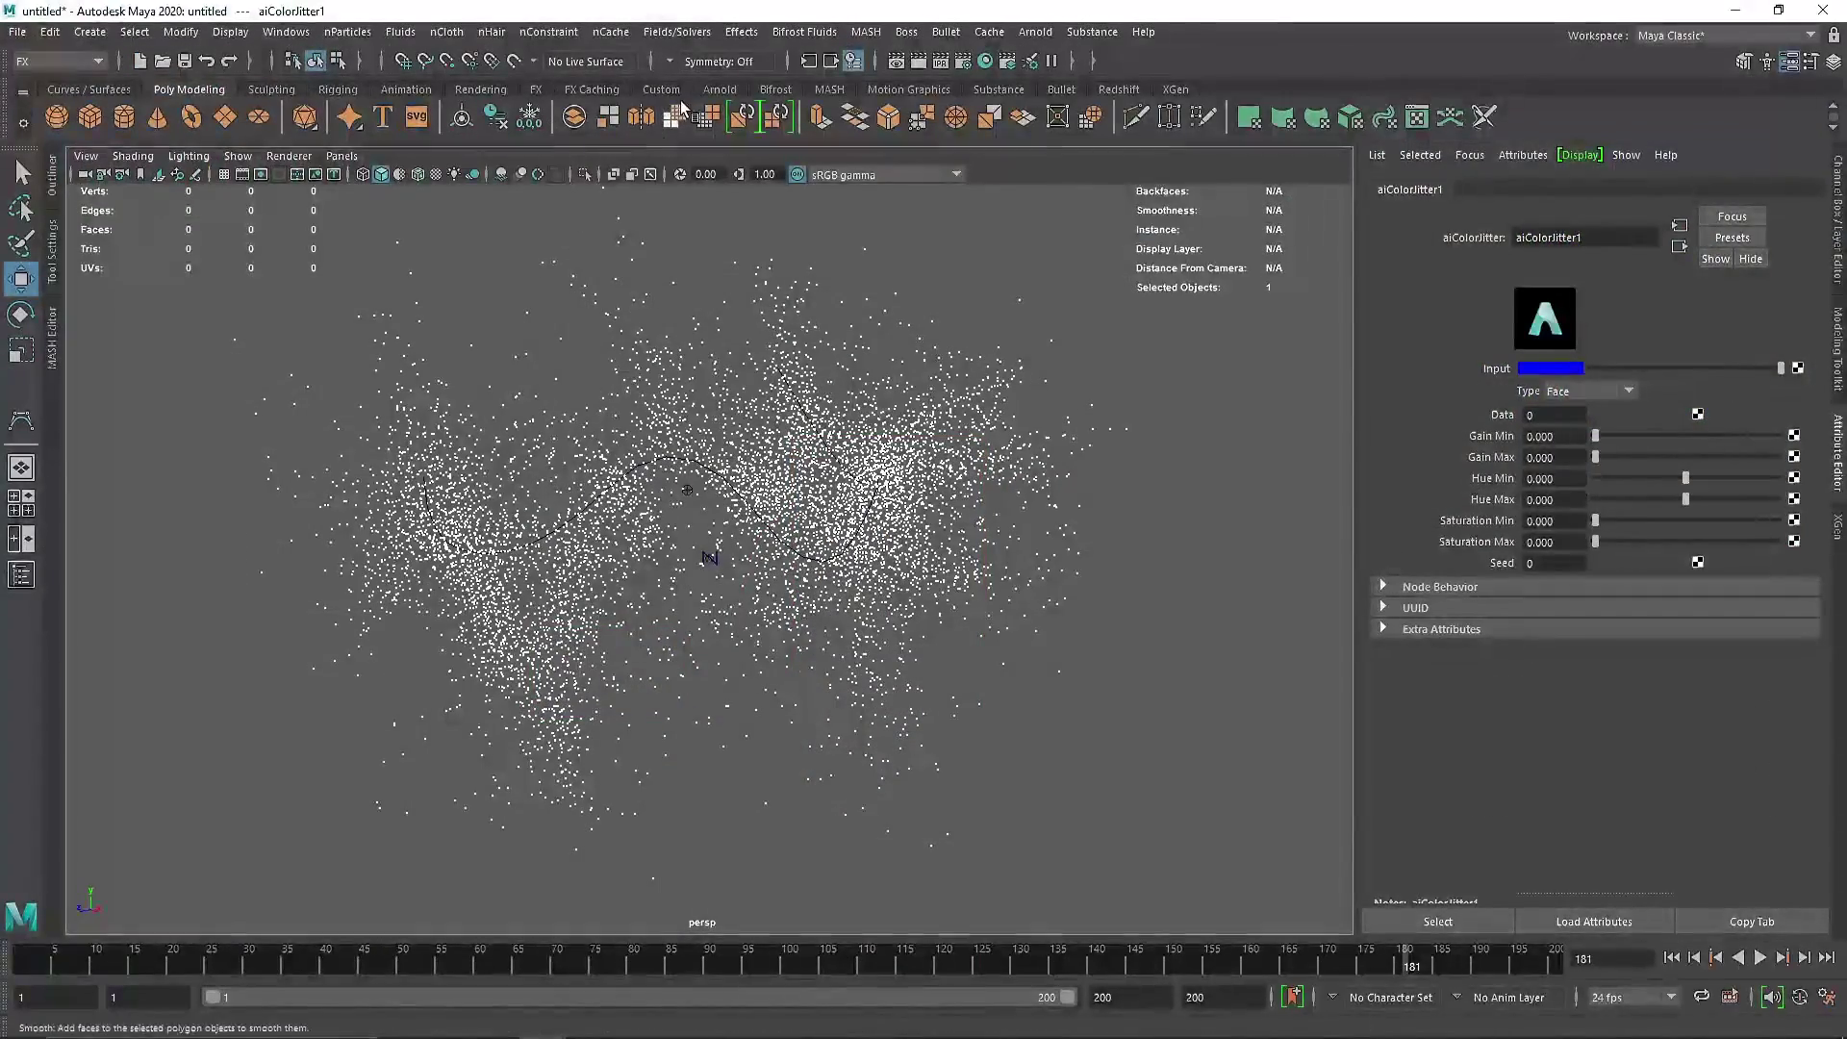
Step: Render the view in Arnold and light it with a directional light scaled to about 13.6 and rotated about -38, 15, 30 degrees
{"action": "left_click", "coordinate": [727, 113]}
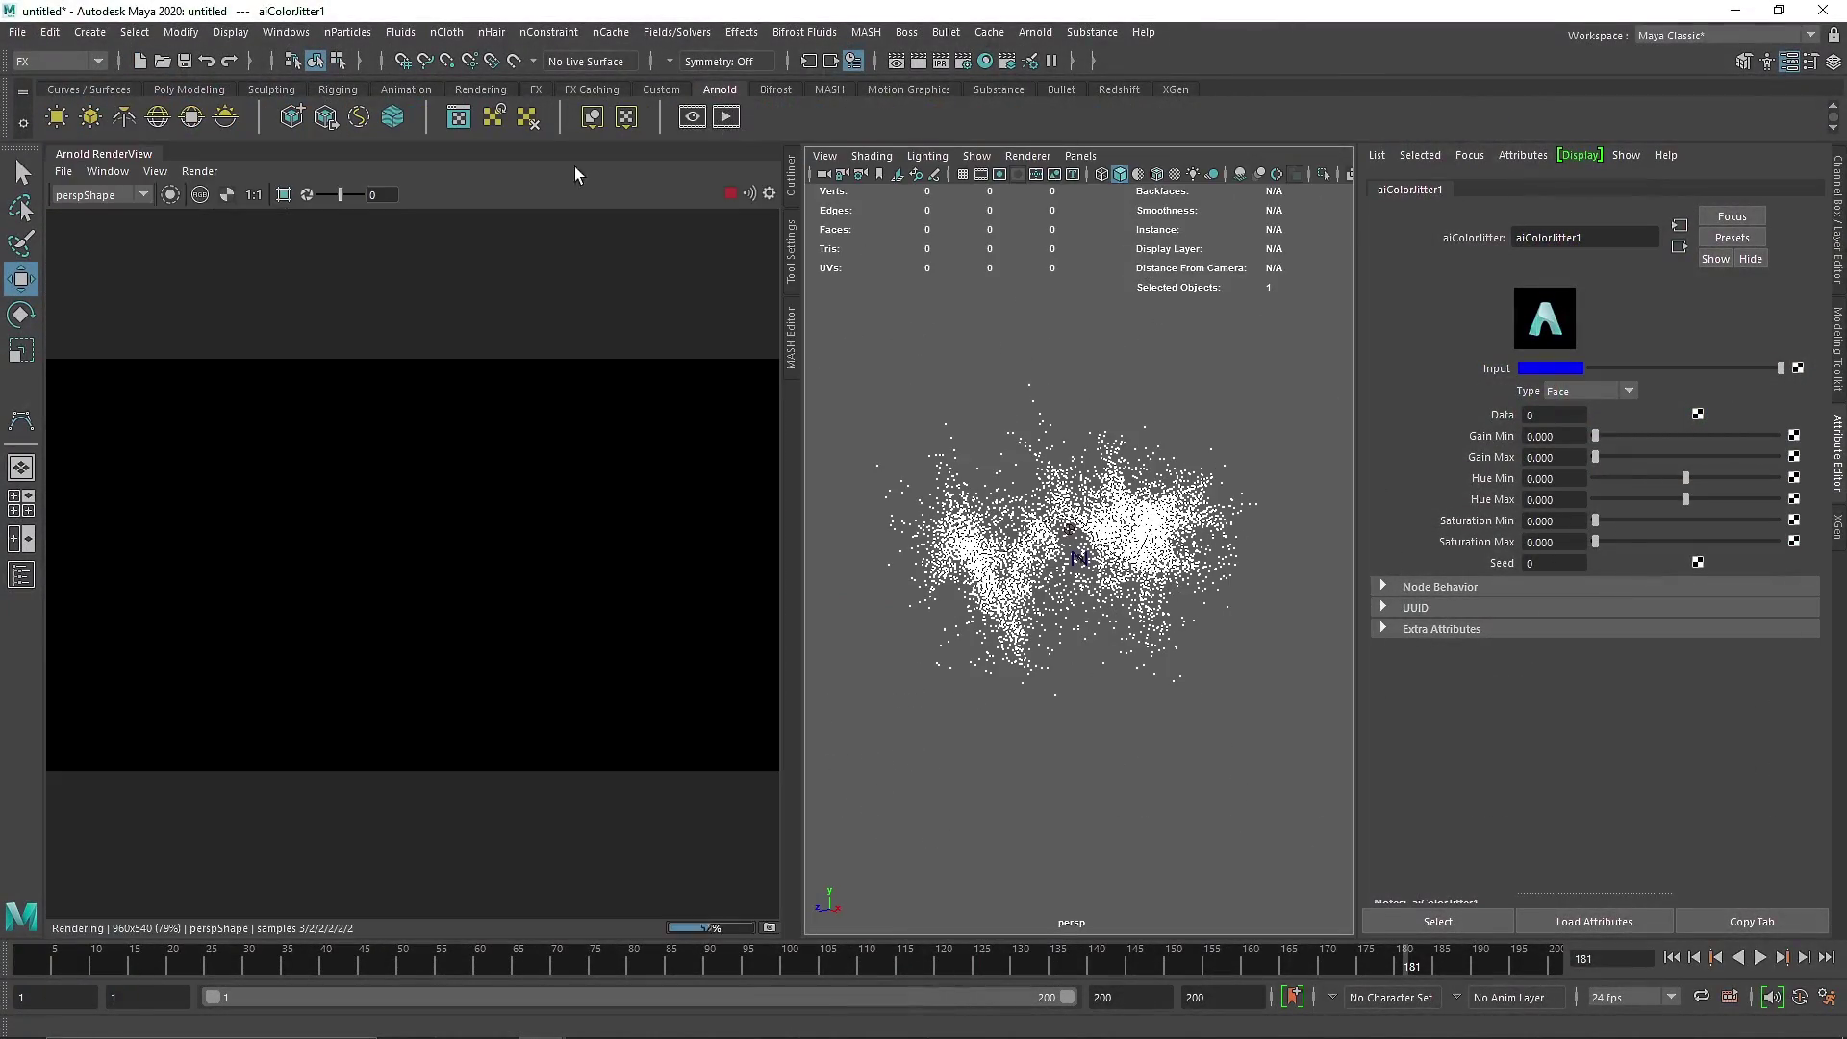
{"action": "left_click", "coordinate": [481, 89]}
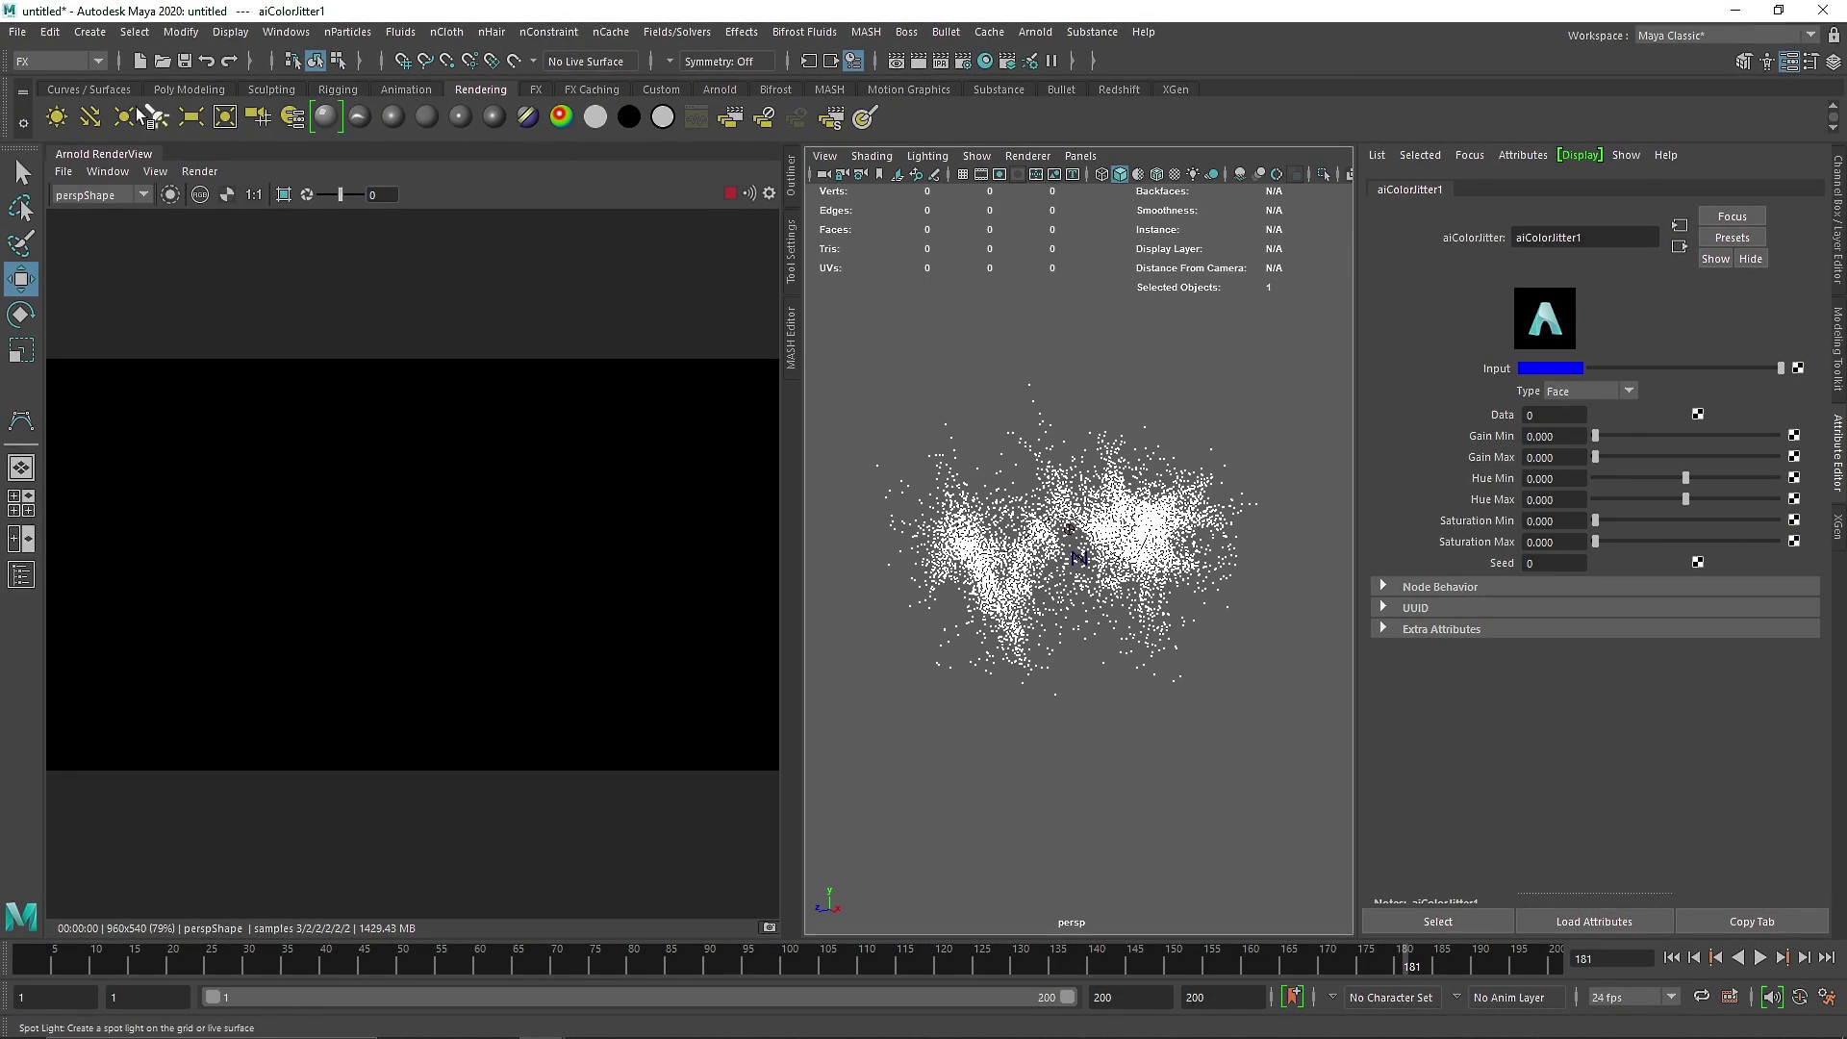
{"action": "left_click", "coordinate": [89, 118]}
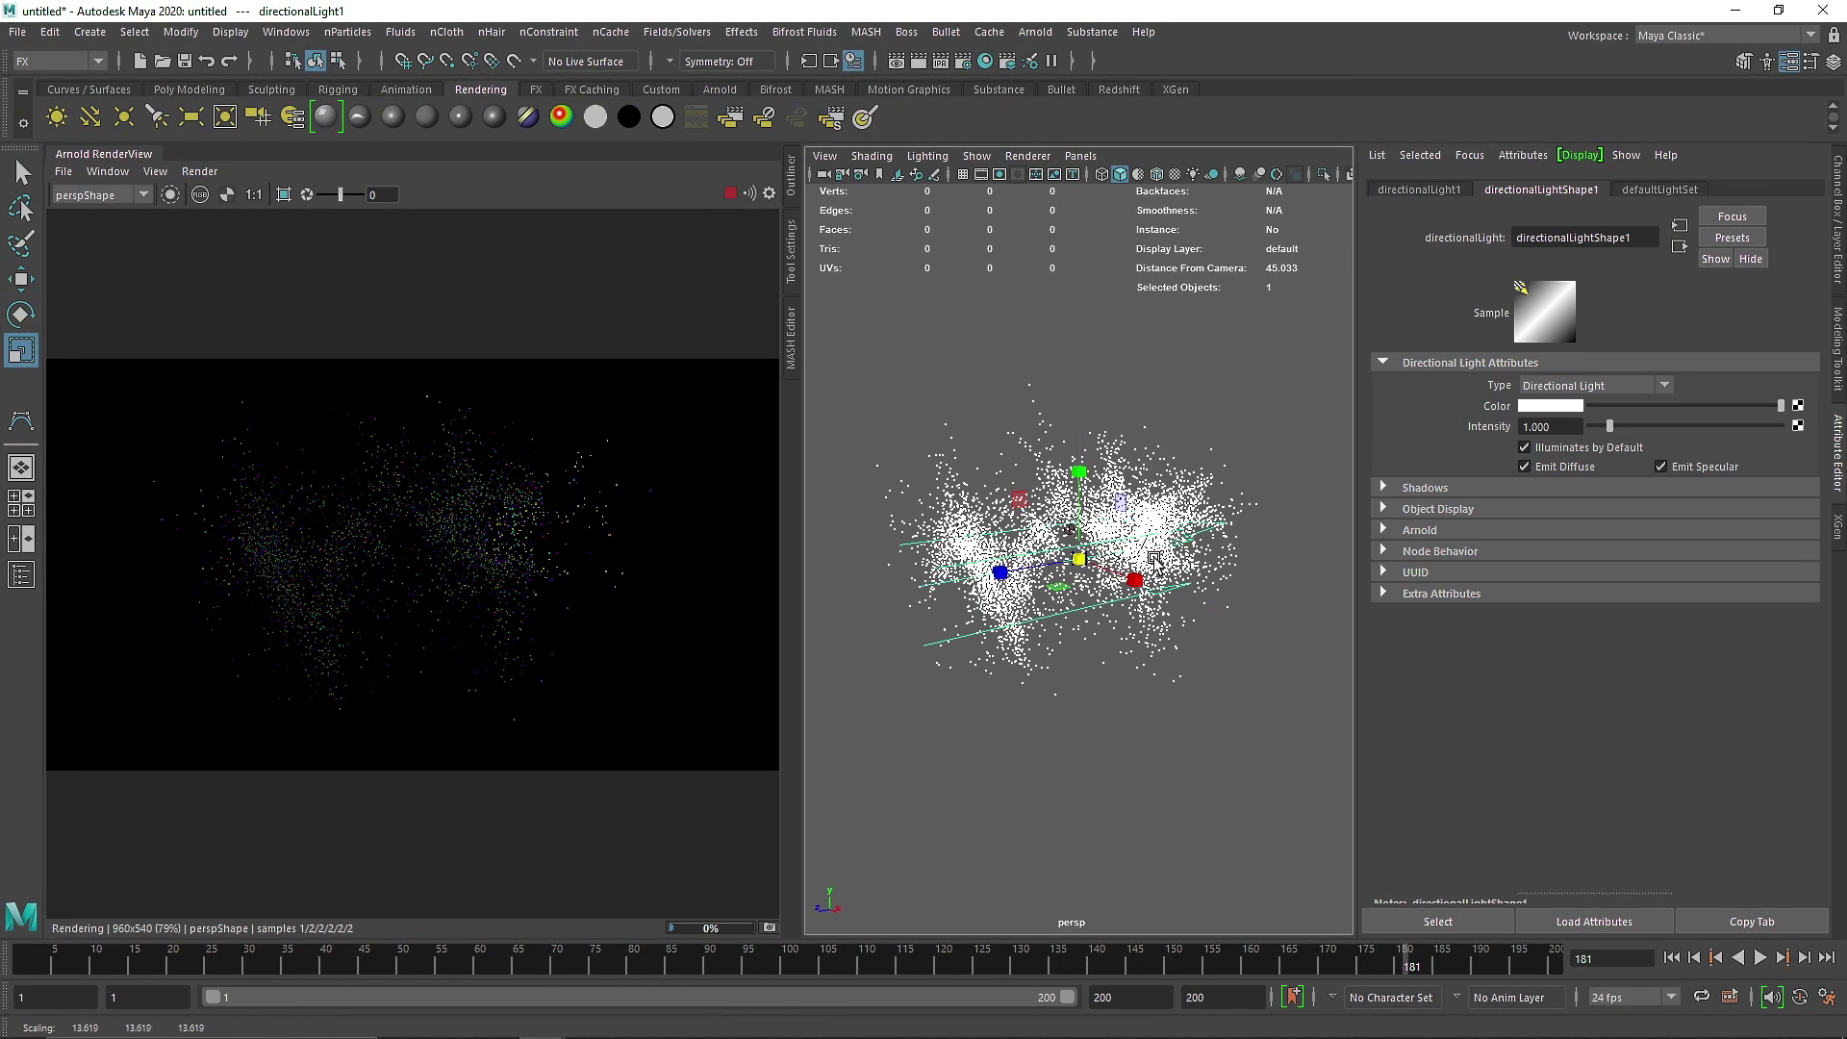
{"action": "key", "text": "e"}
{"action": "left_click_drag", "start_coordinate": [1080, 578], "coordinate": [1093, 493]}
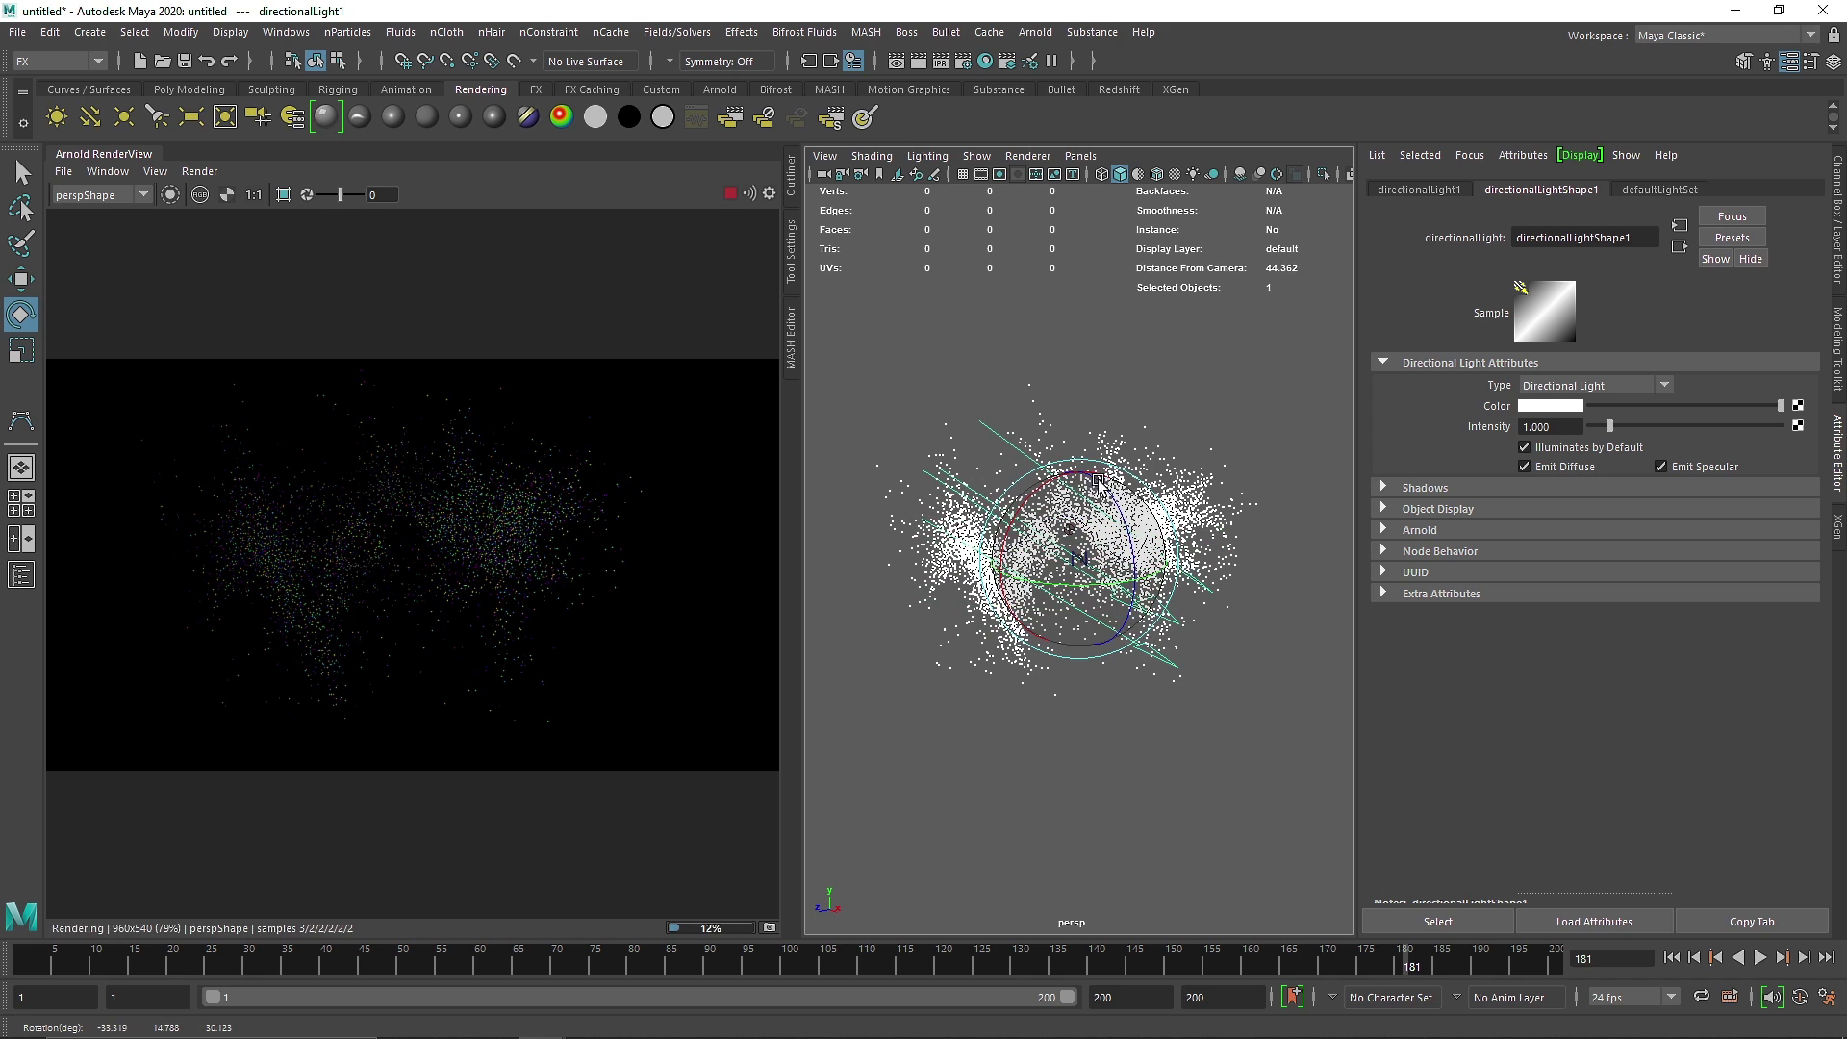
Step: Set the directional light's Arnold exposure to 1 and its samples to 4
{"action": "scroll", "coordinate": [1109, 531], "scroll_direction": "up", "scroll_amount": 5}
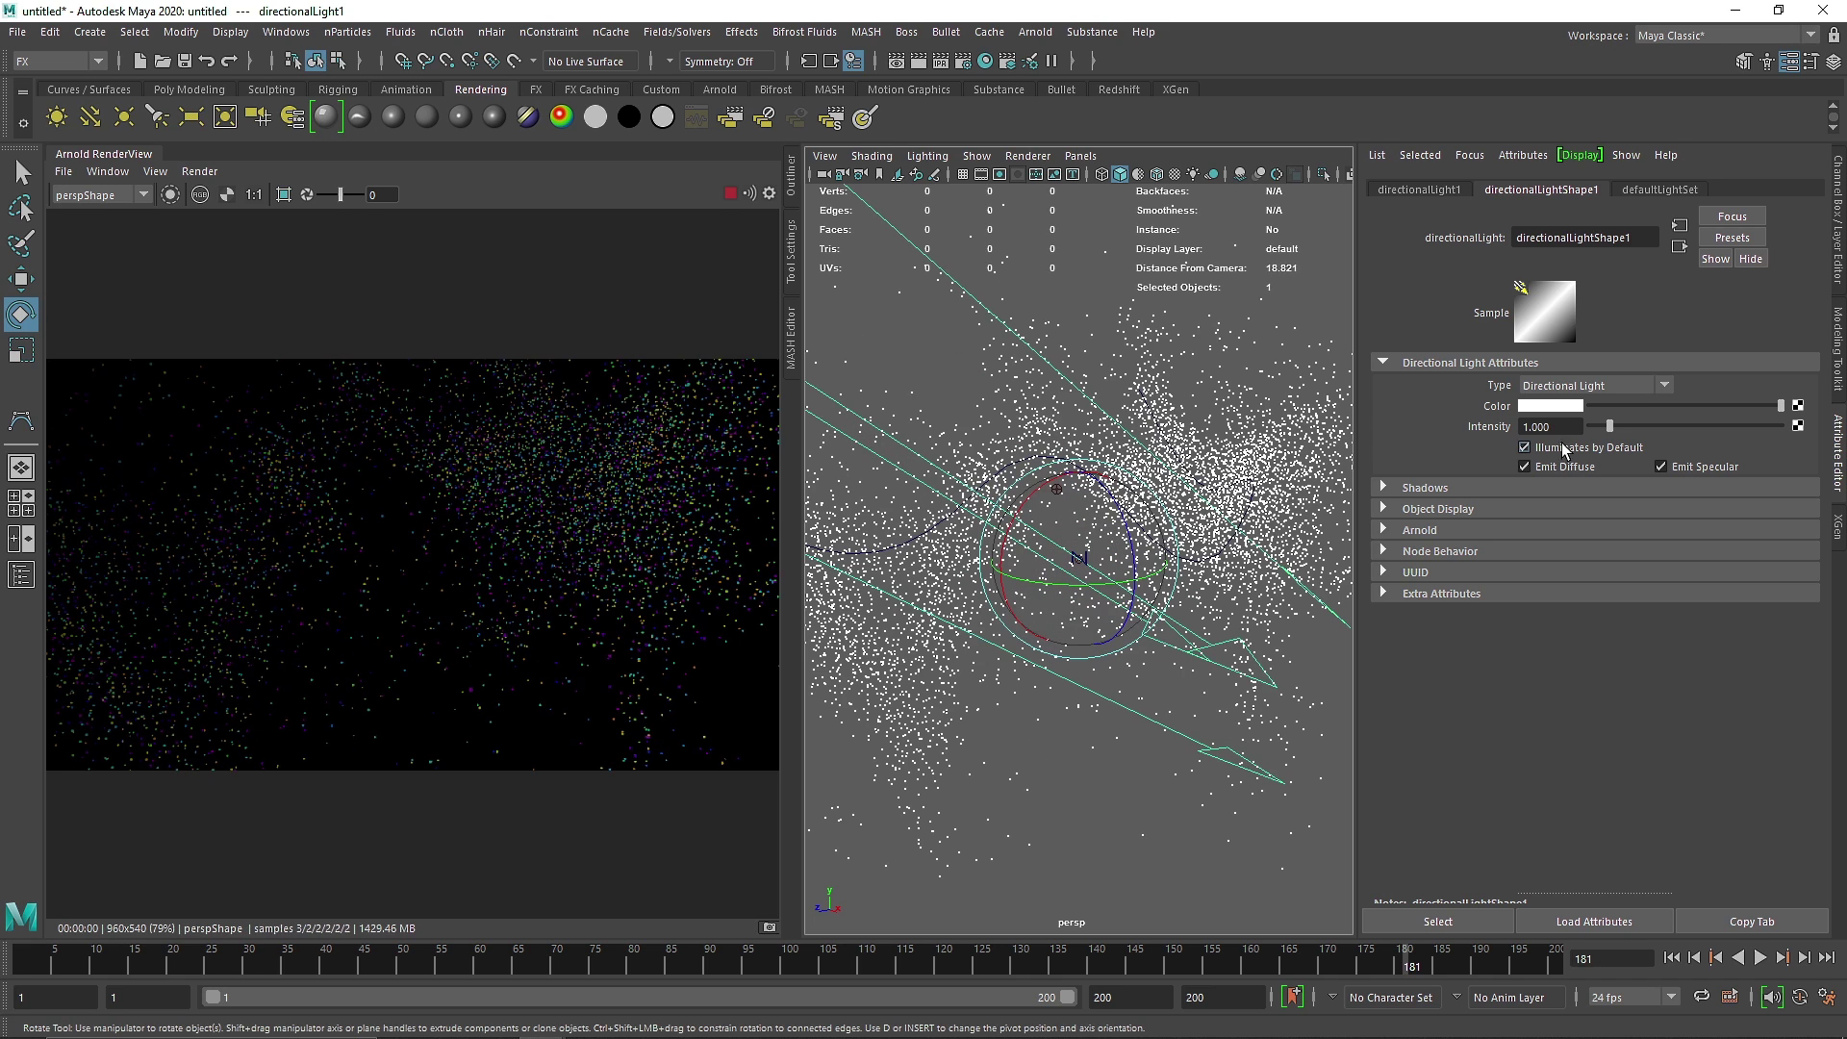
{"action": "left_click", "coordinate": [1484, 529]}
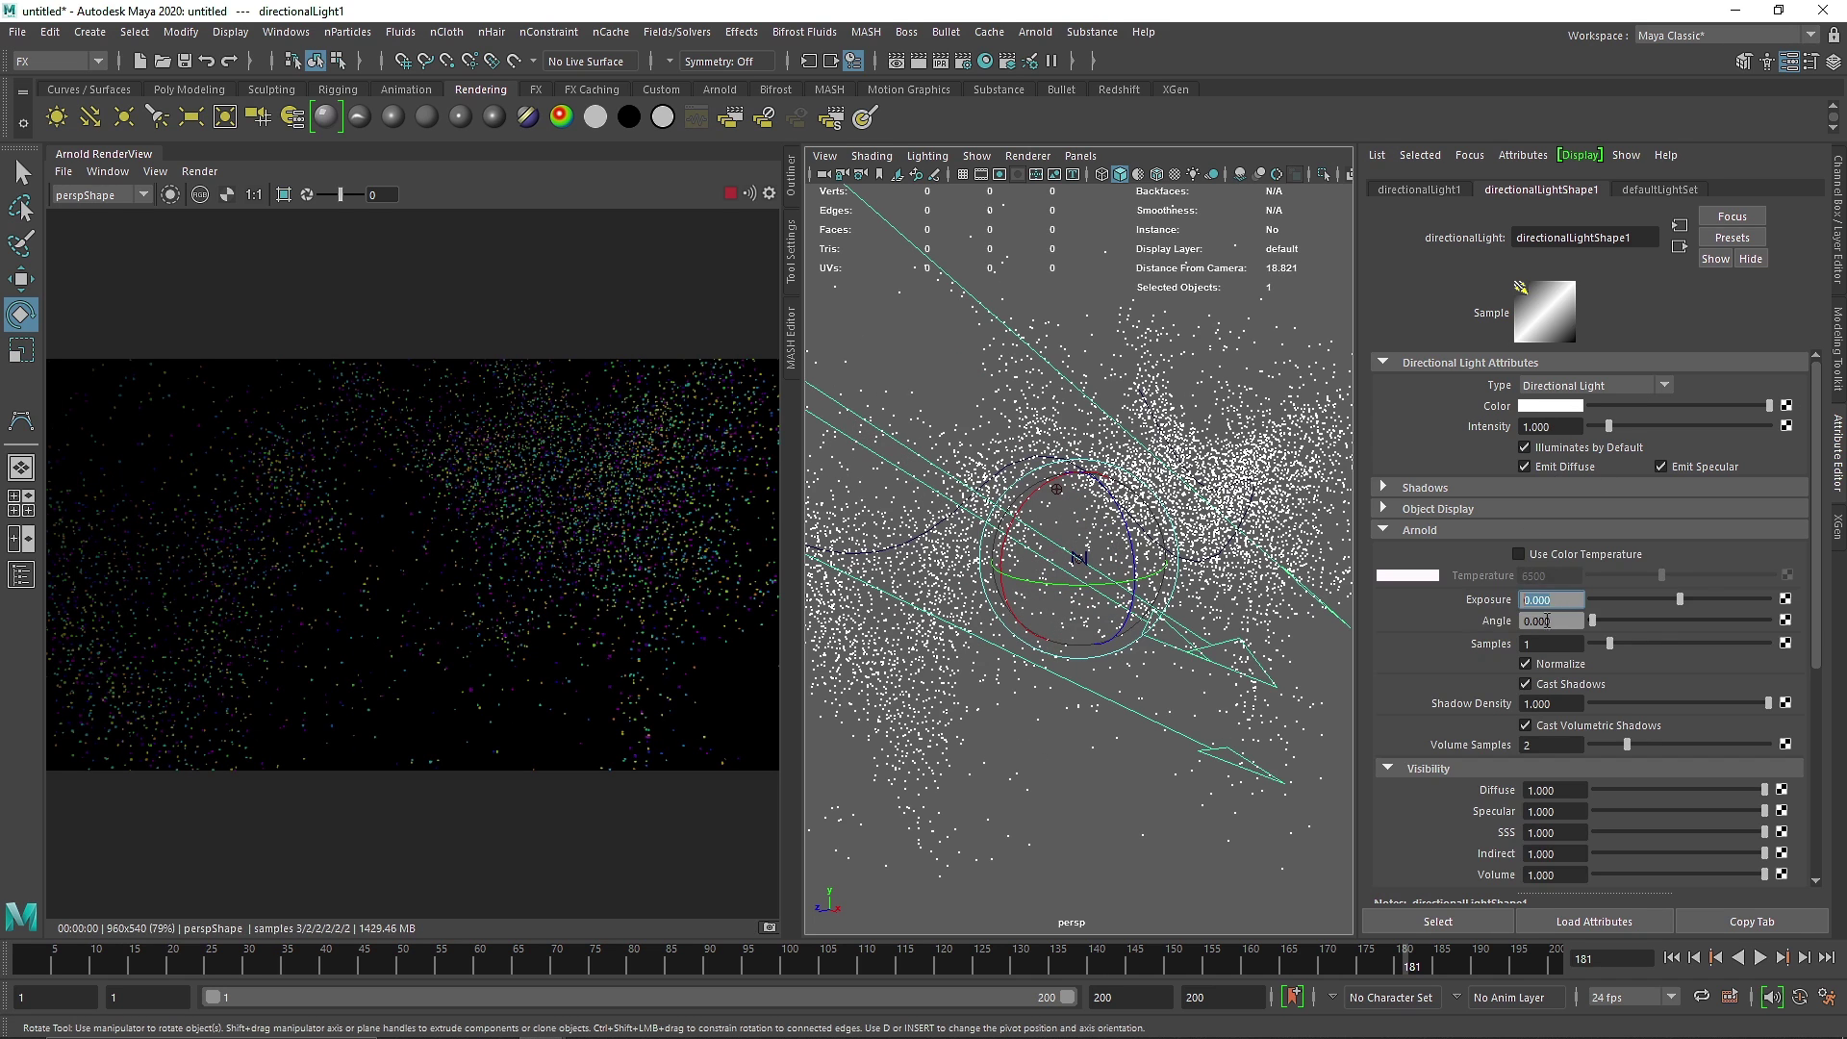
{"action": "left_click", "coordinate": [1661, 644]}
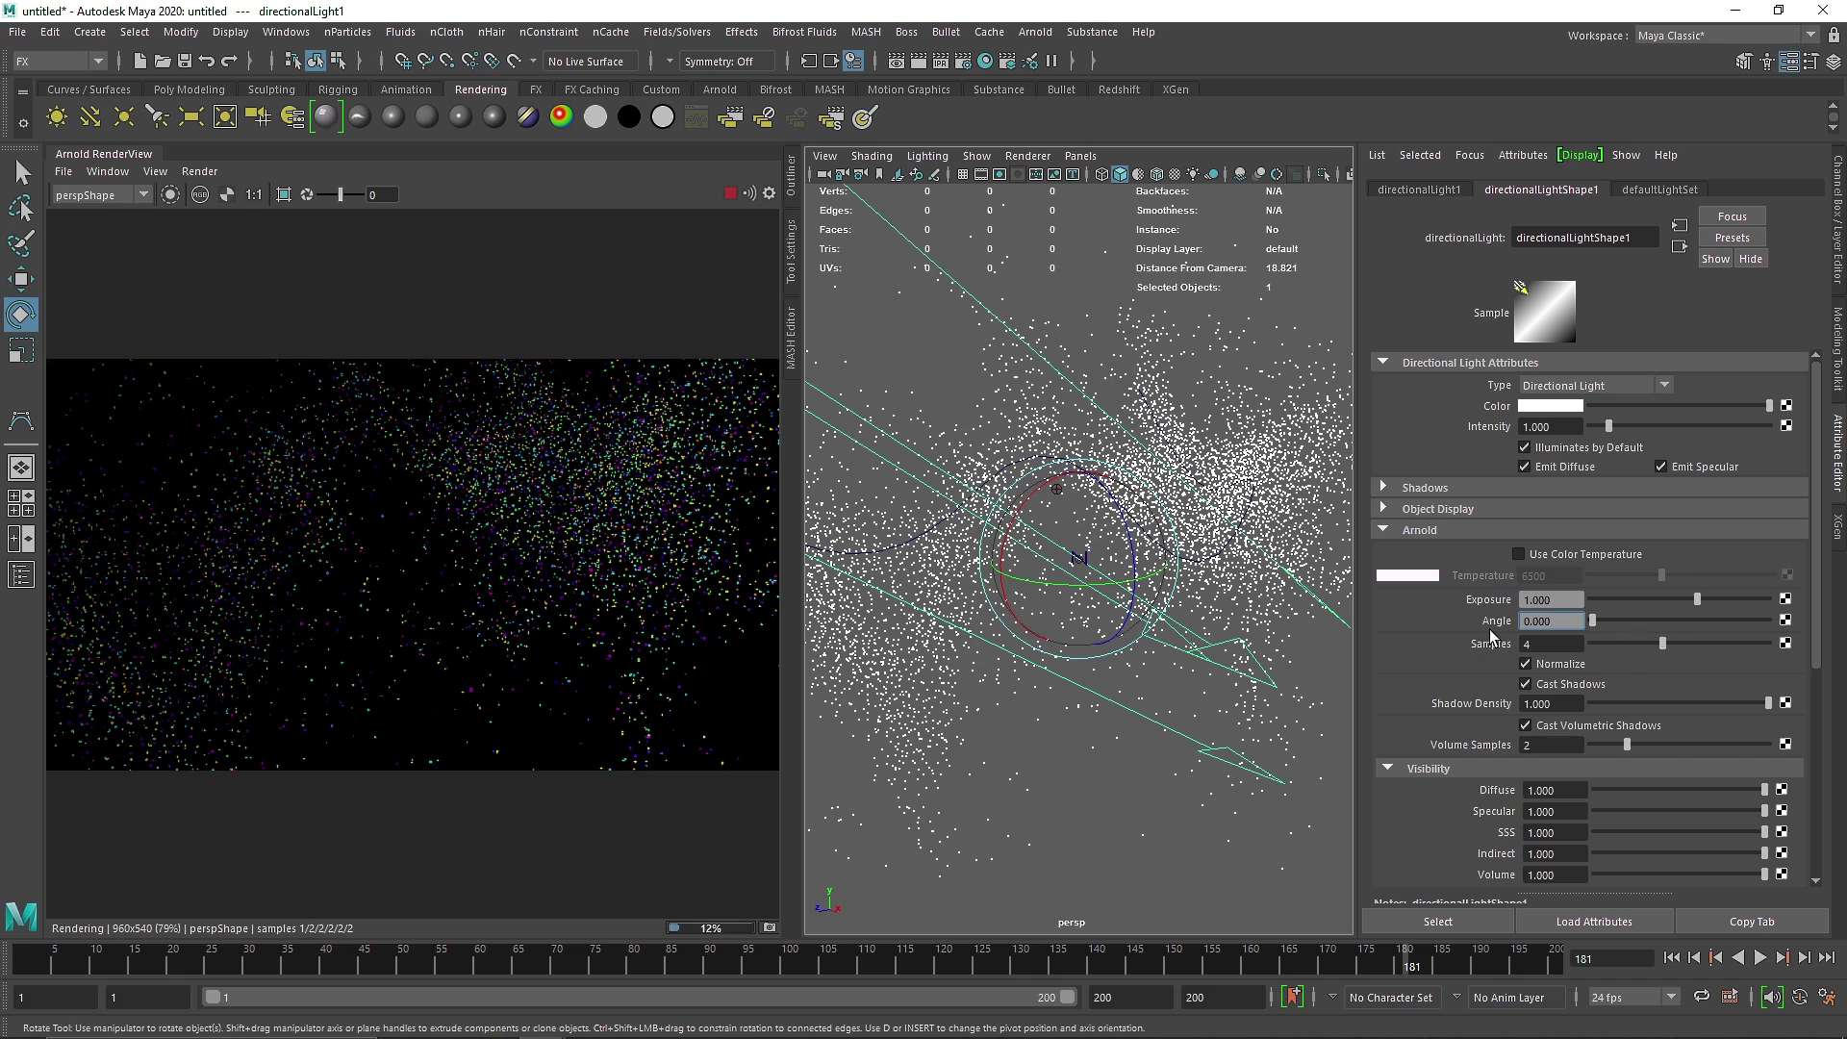
Step: Stop the render and close the Arnold RenderView, with the nParticles selected
{"action": "left_click", "coordinate": [732, 195]}
{"action": "scroll", "coordinate": [1173, 526], "scroll_direction": "down", "scroll_amount": 3}
{"action": "left_click", "coordinate": [1216, 460]}
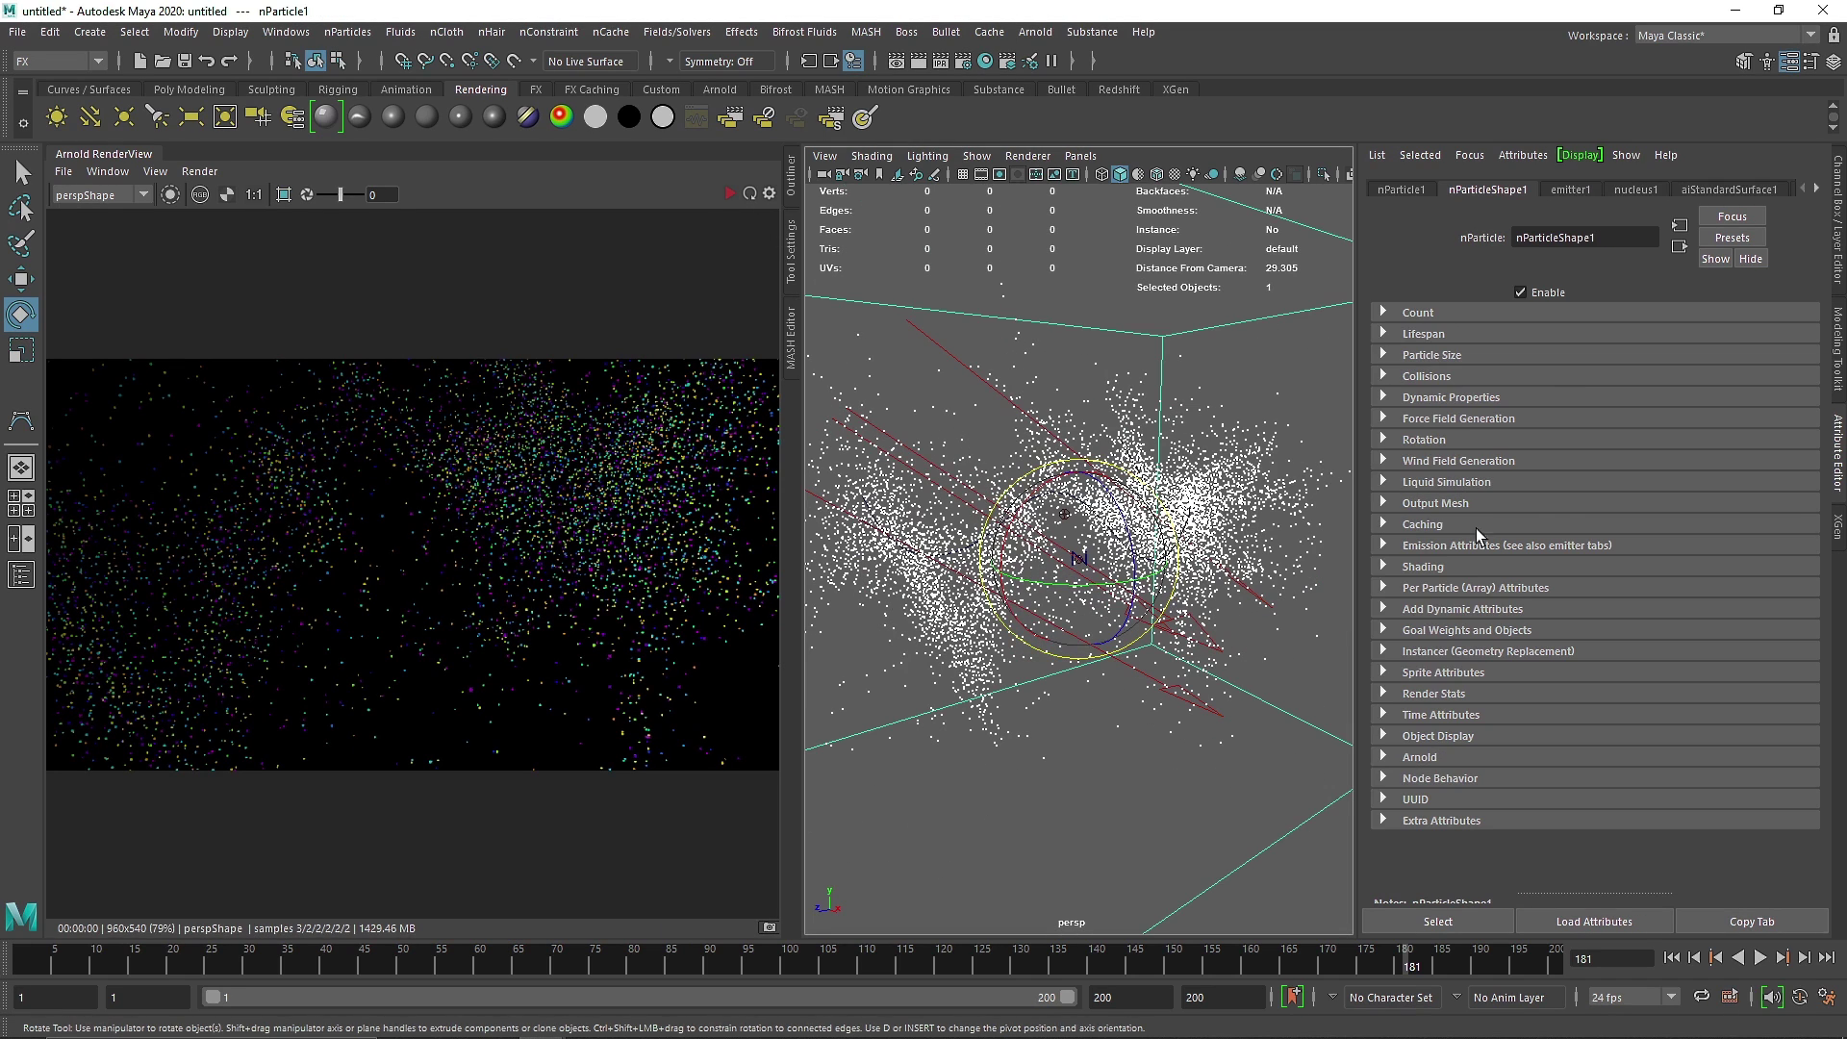
{"action": "right_click", "coordinate": [75, 156]}
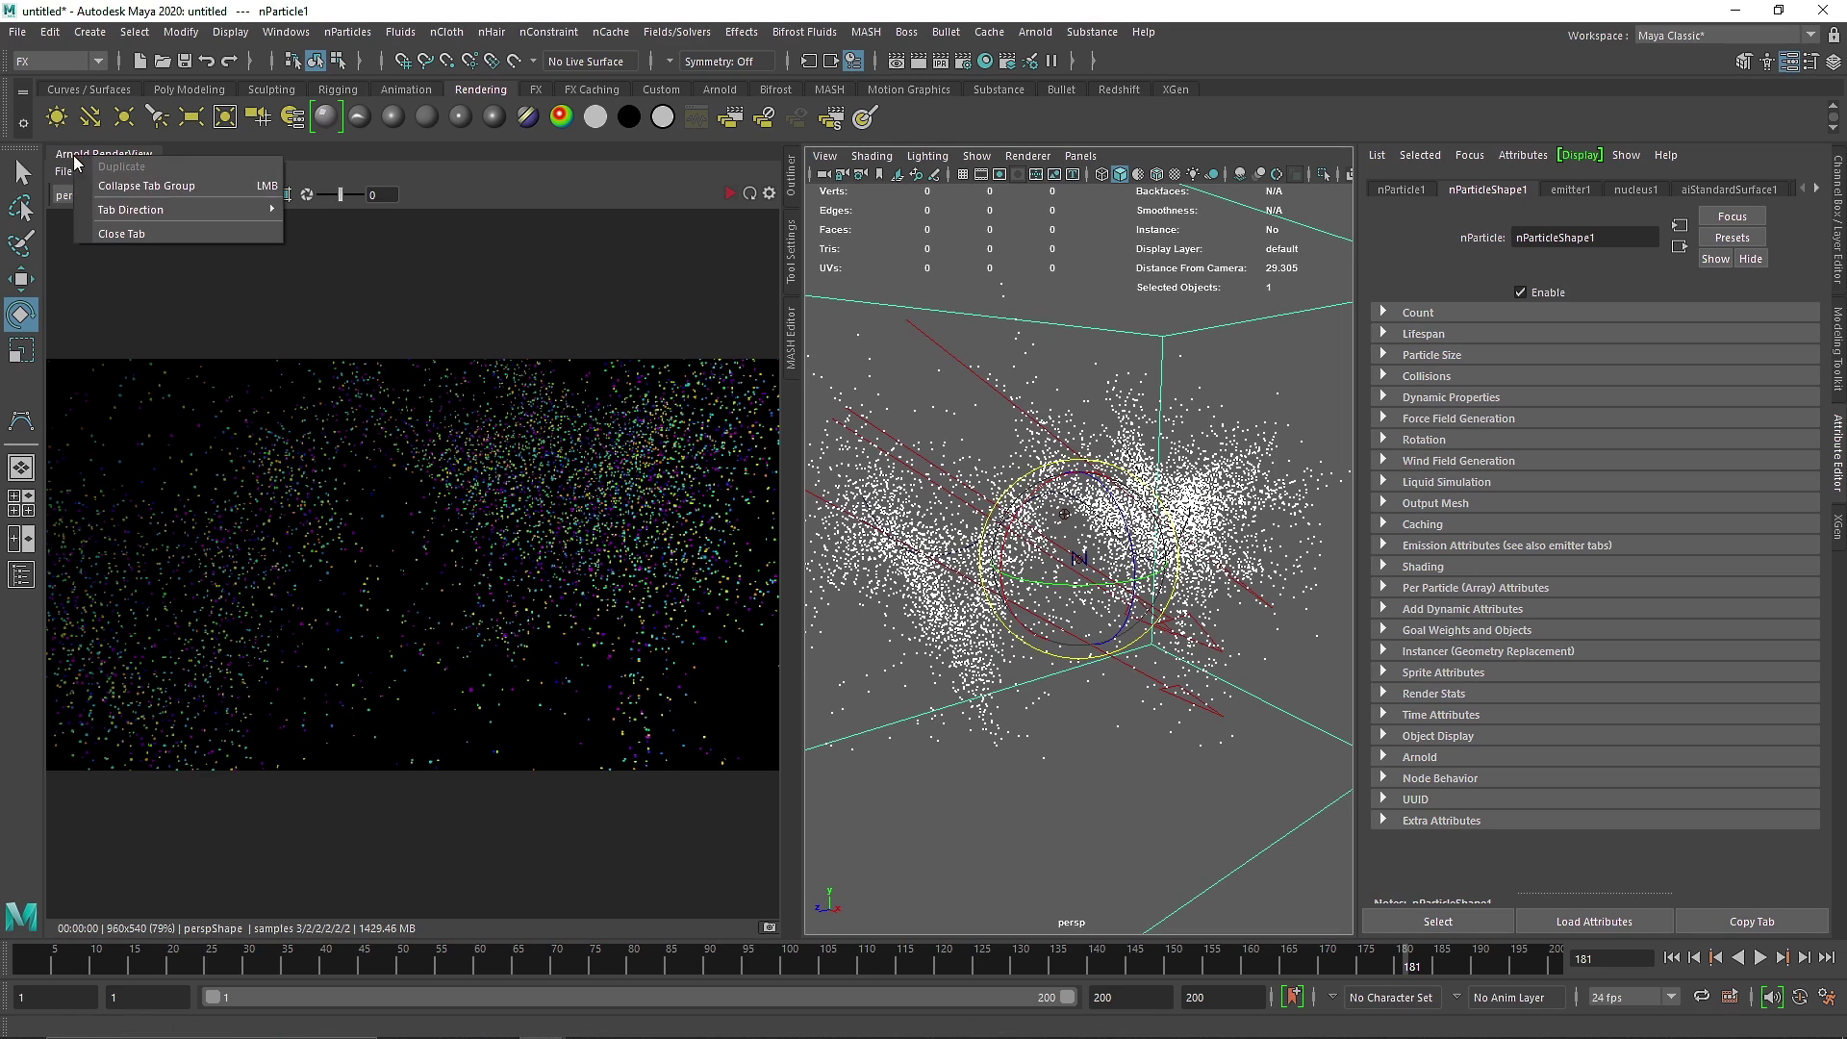
{"action": "left_click", "coordinate": [125, 233]}
{"action": "scroll", "coordinate": [865, 727], "scroll_direction": "down", "scroll_amount": 3}
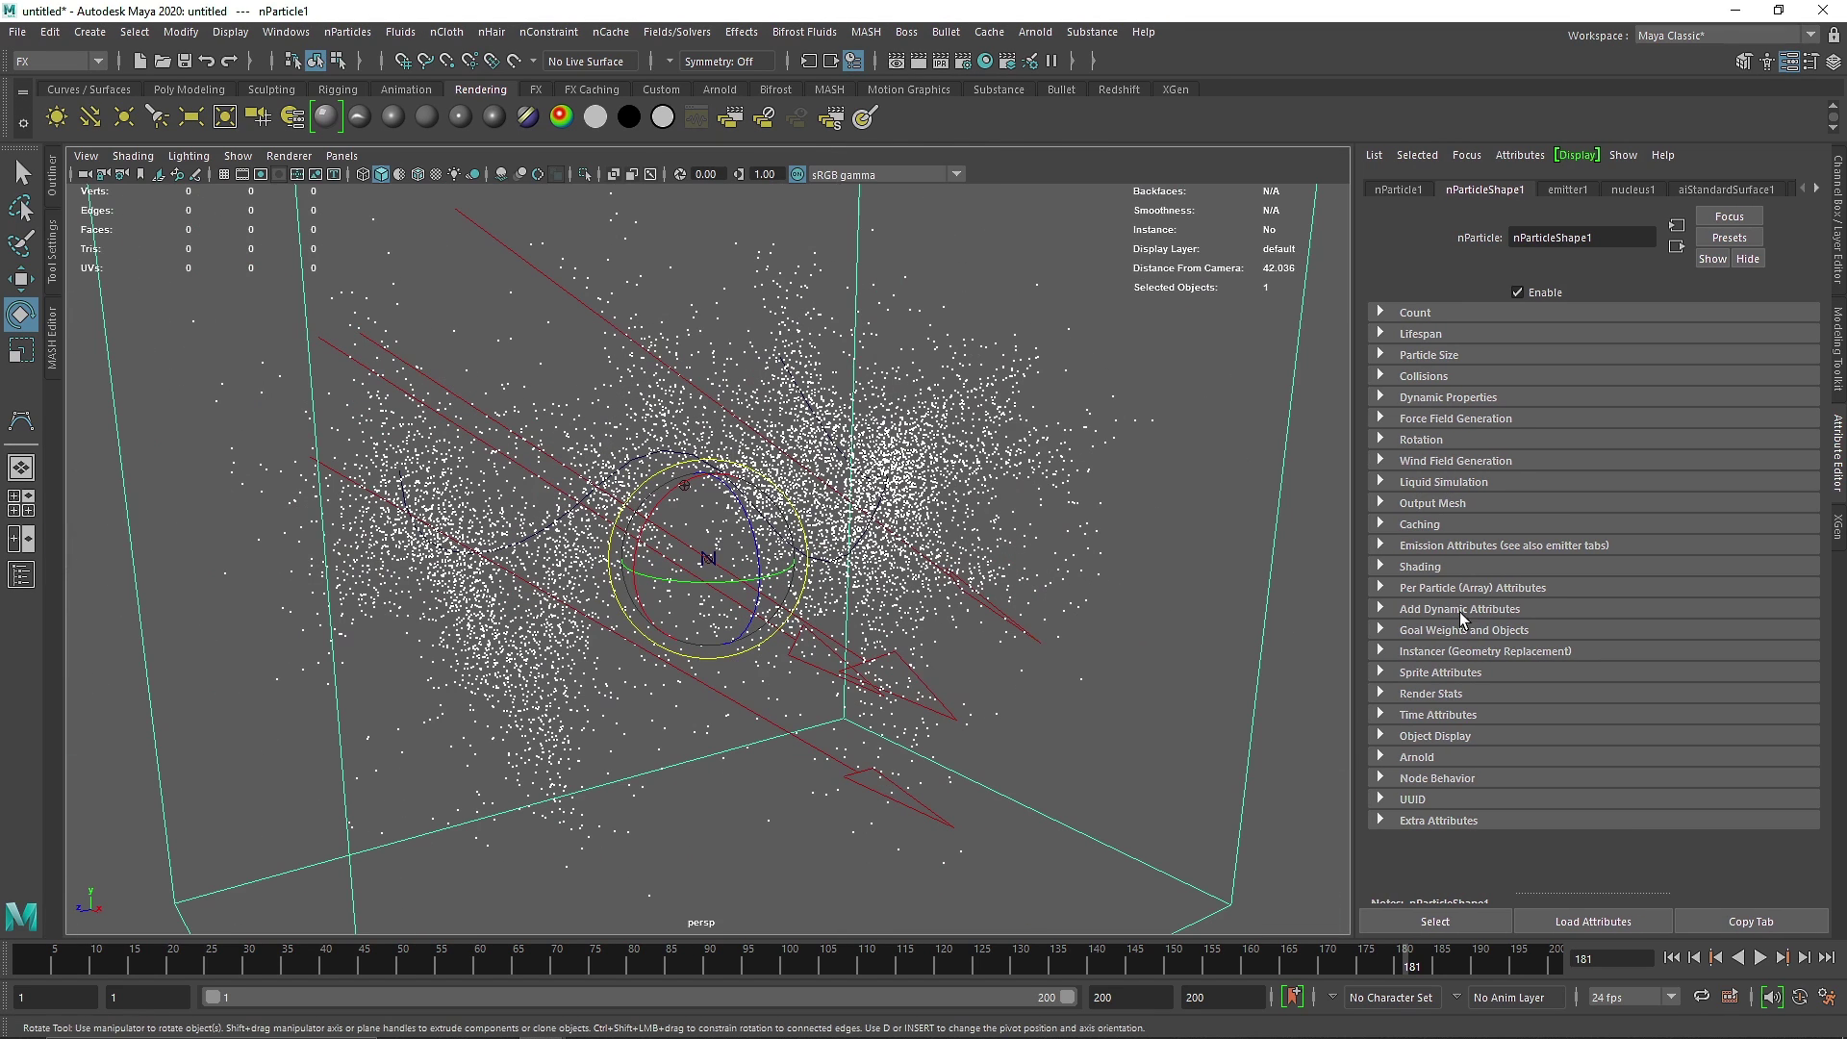
Step: Set the nParticles' render type to MultiStreak and replay the simulation from the first frame, stopping at frame 130
{"action": "left_click", "coordinate": [1442, 569]}
{"action": "left_click", "coordinate": [1559, 590]}
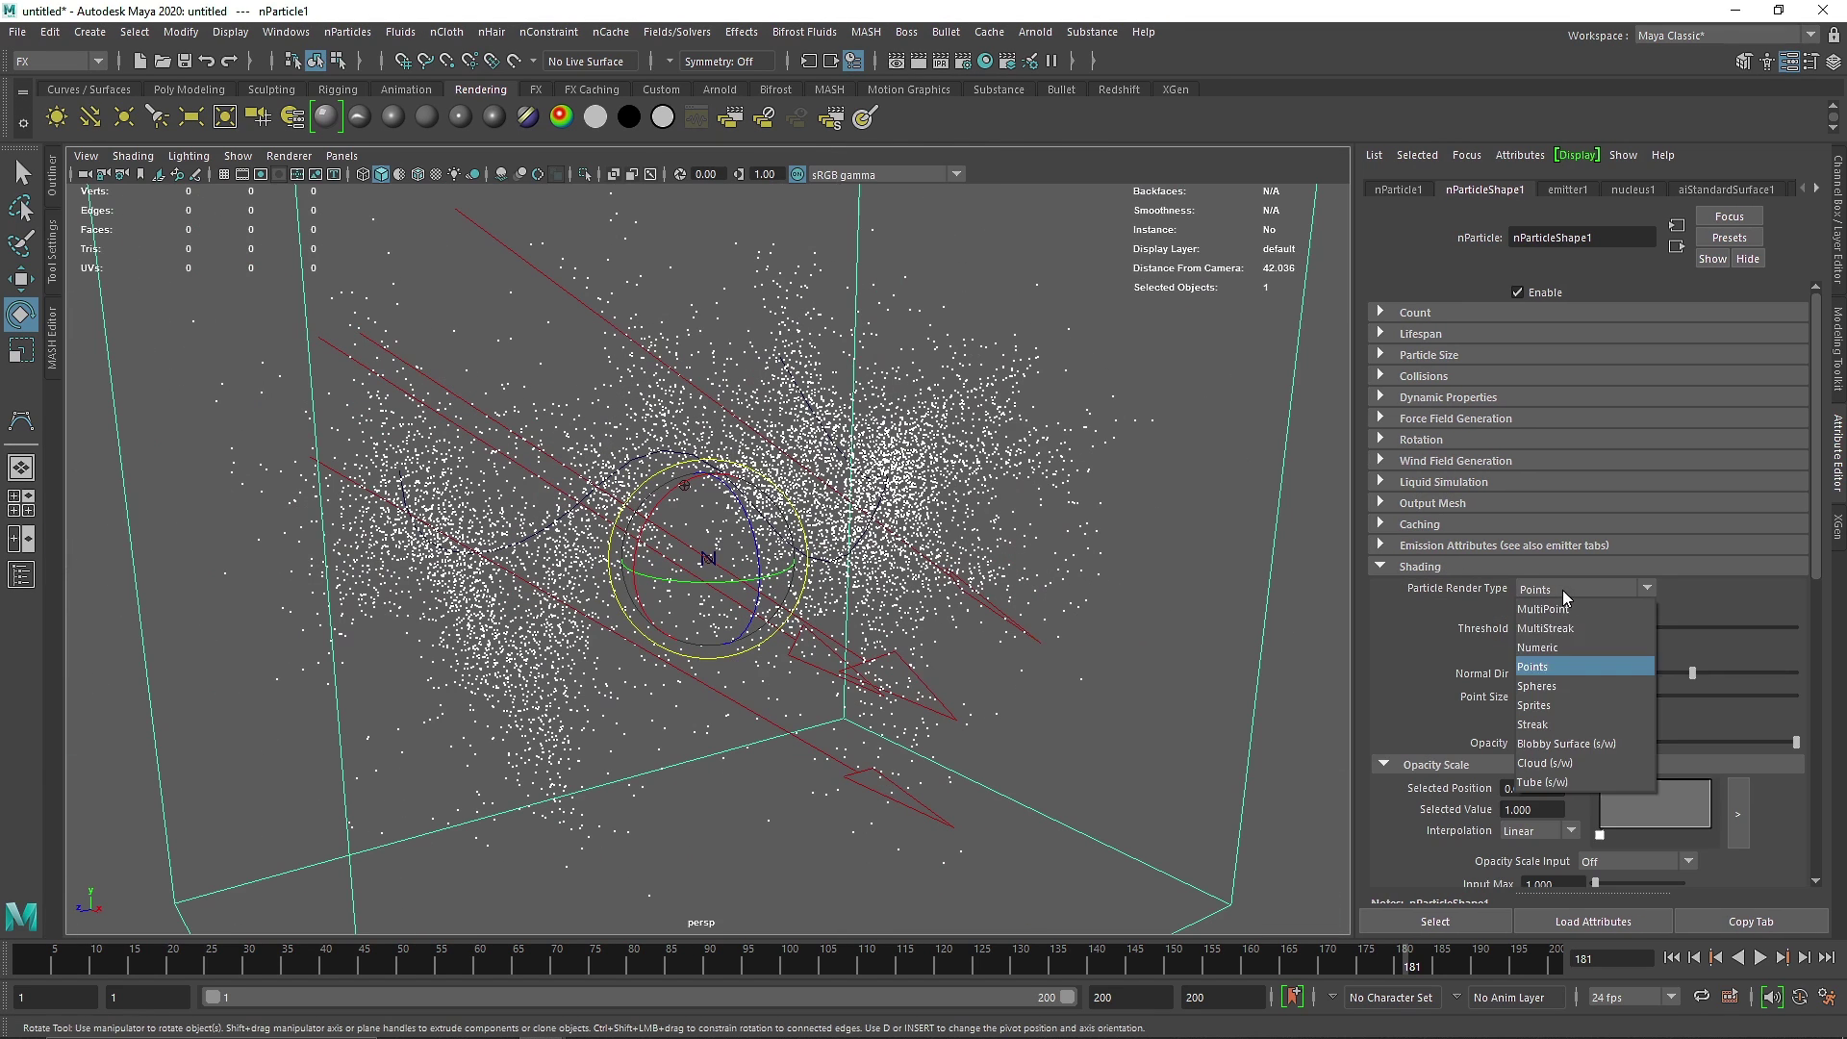
{"action": "left_click", "coordinate": [1579, 628]}
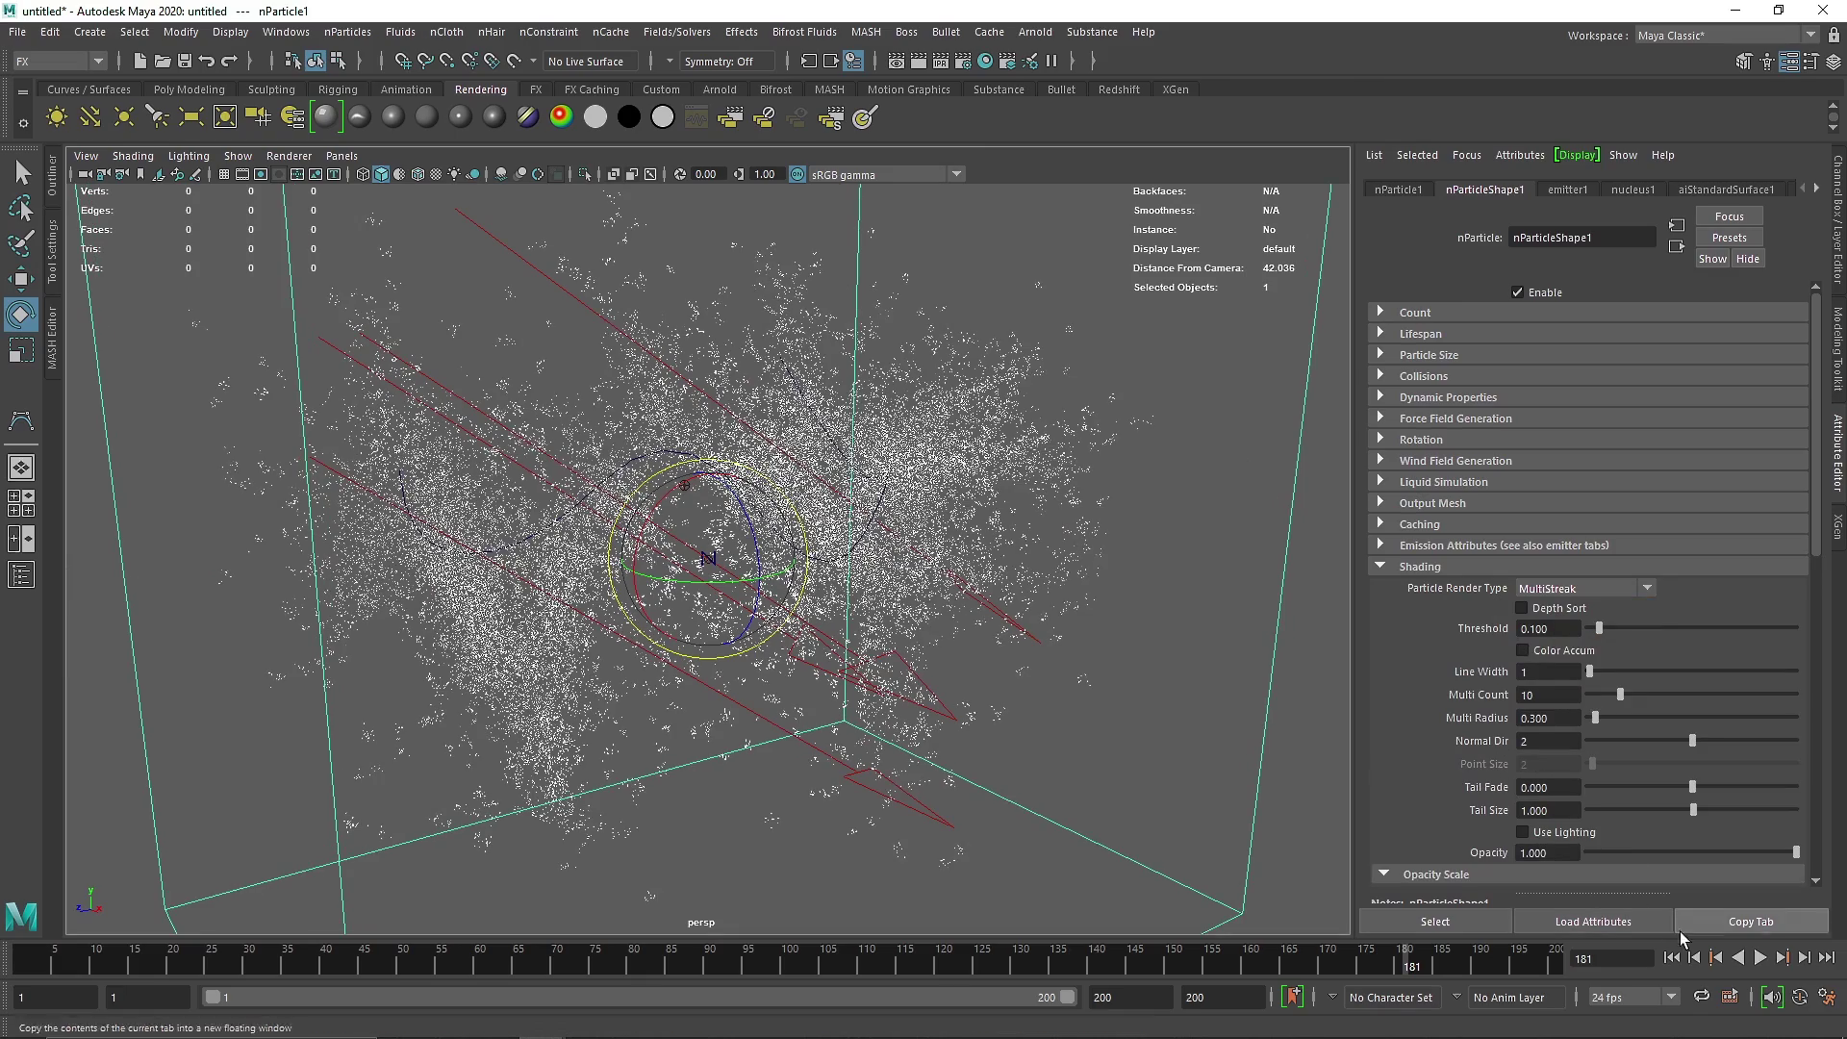
{"action": "left_click", "coordinate": [1671, 958]}
{"action": "left_click", "coordinate": [1761, 958]}
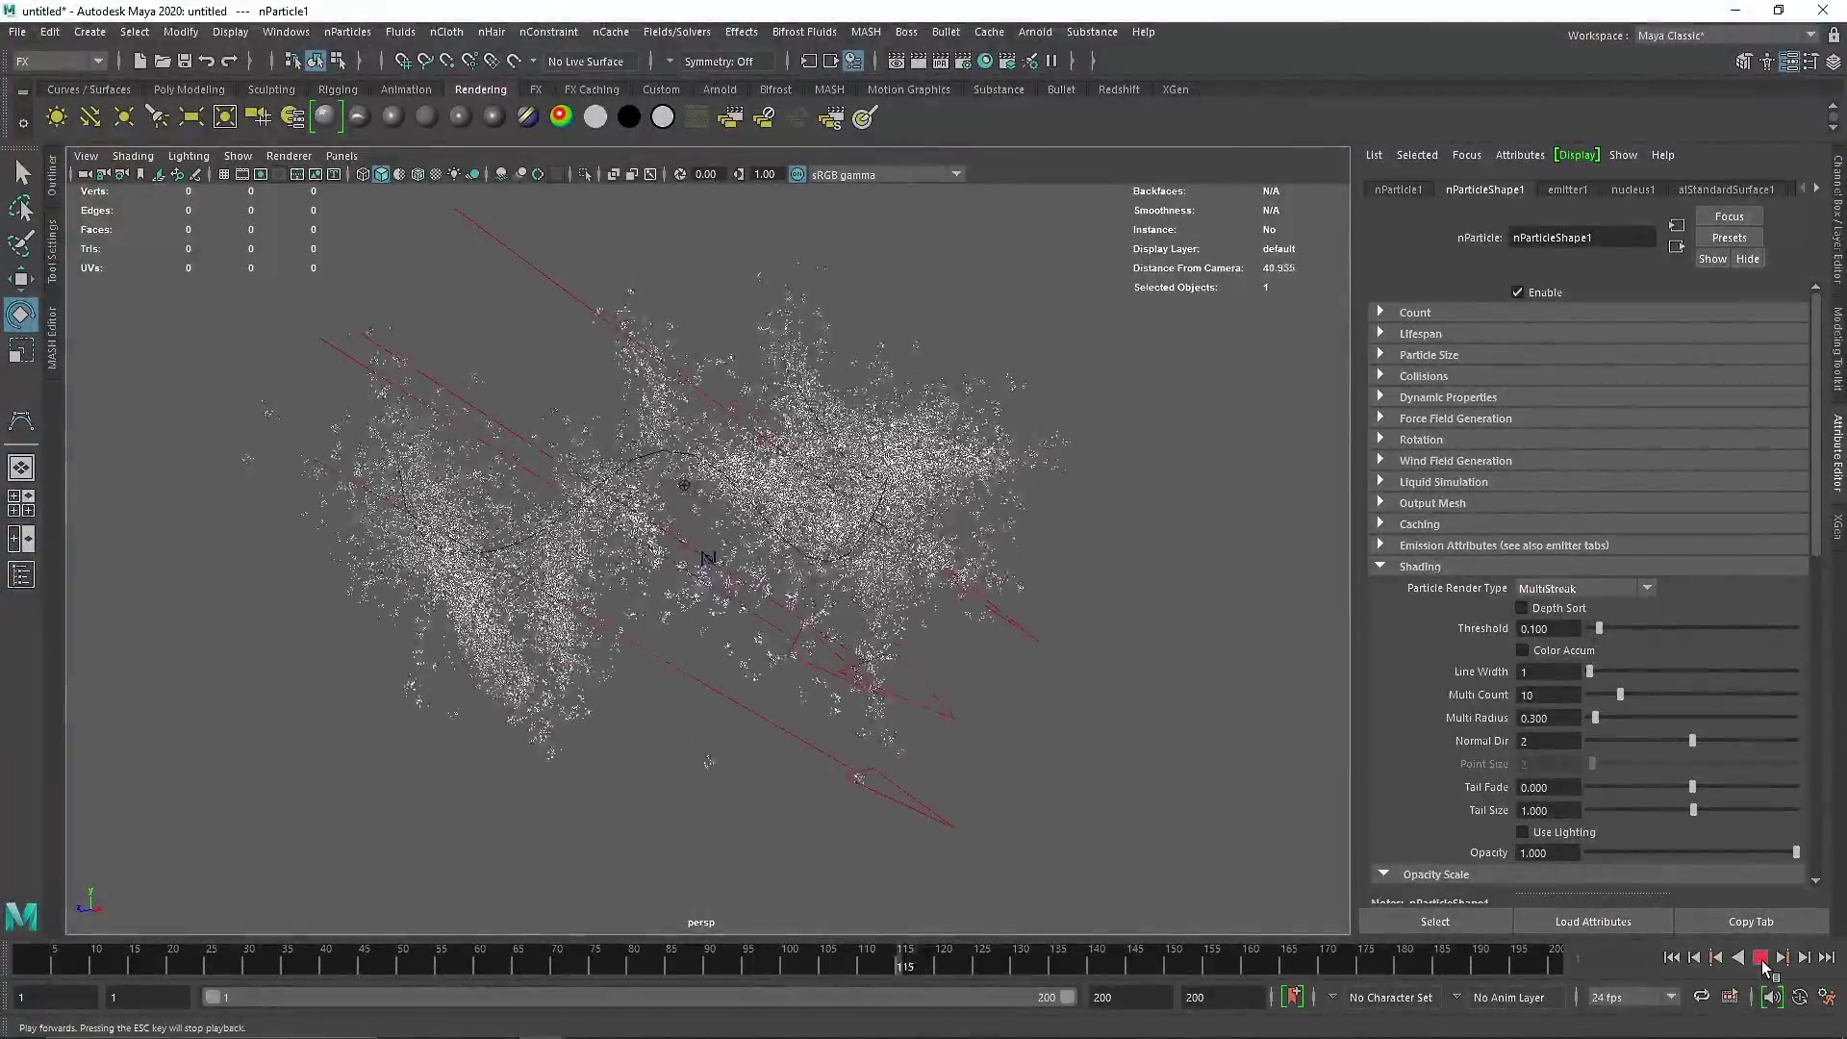
{"action": "left_click", "coordinate": [1762, 962]}
Step: Render the MultiStreak particles in Arnold and examine their jittered colors from near and far
{"action": "mouse_move", "coordinate": [1016, 541]}
{"action": "left_mouse_down", "text": "alt"}
{"action": "mouse_move", "coordinate": [856, 572]}
{"action": "mouse_move", "coordinate": [990, 590]}
{"action": "mouse_move", "coordinate": [996, 553]}
{"action": "left_mouse_up", "text": "alt"}
{"action": "scroll", "coordinate": [927, 551], "scroll_direction": "up", "scroll_amount": 3}
{"action": "middle_click_drag", "start_coordinate": [995, 553], "coordinate": [1033, 612], "text": "alt"}
{"action": "left_click", "coordinate": [717, 88]}
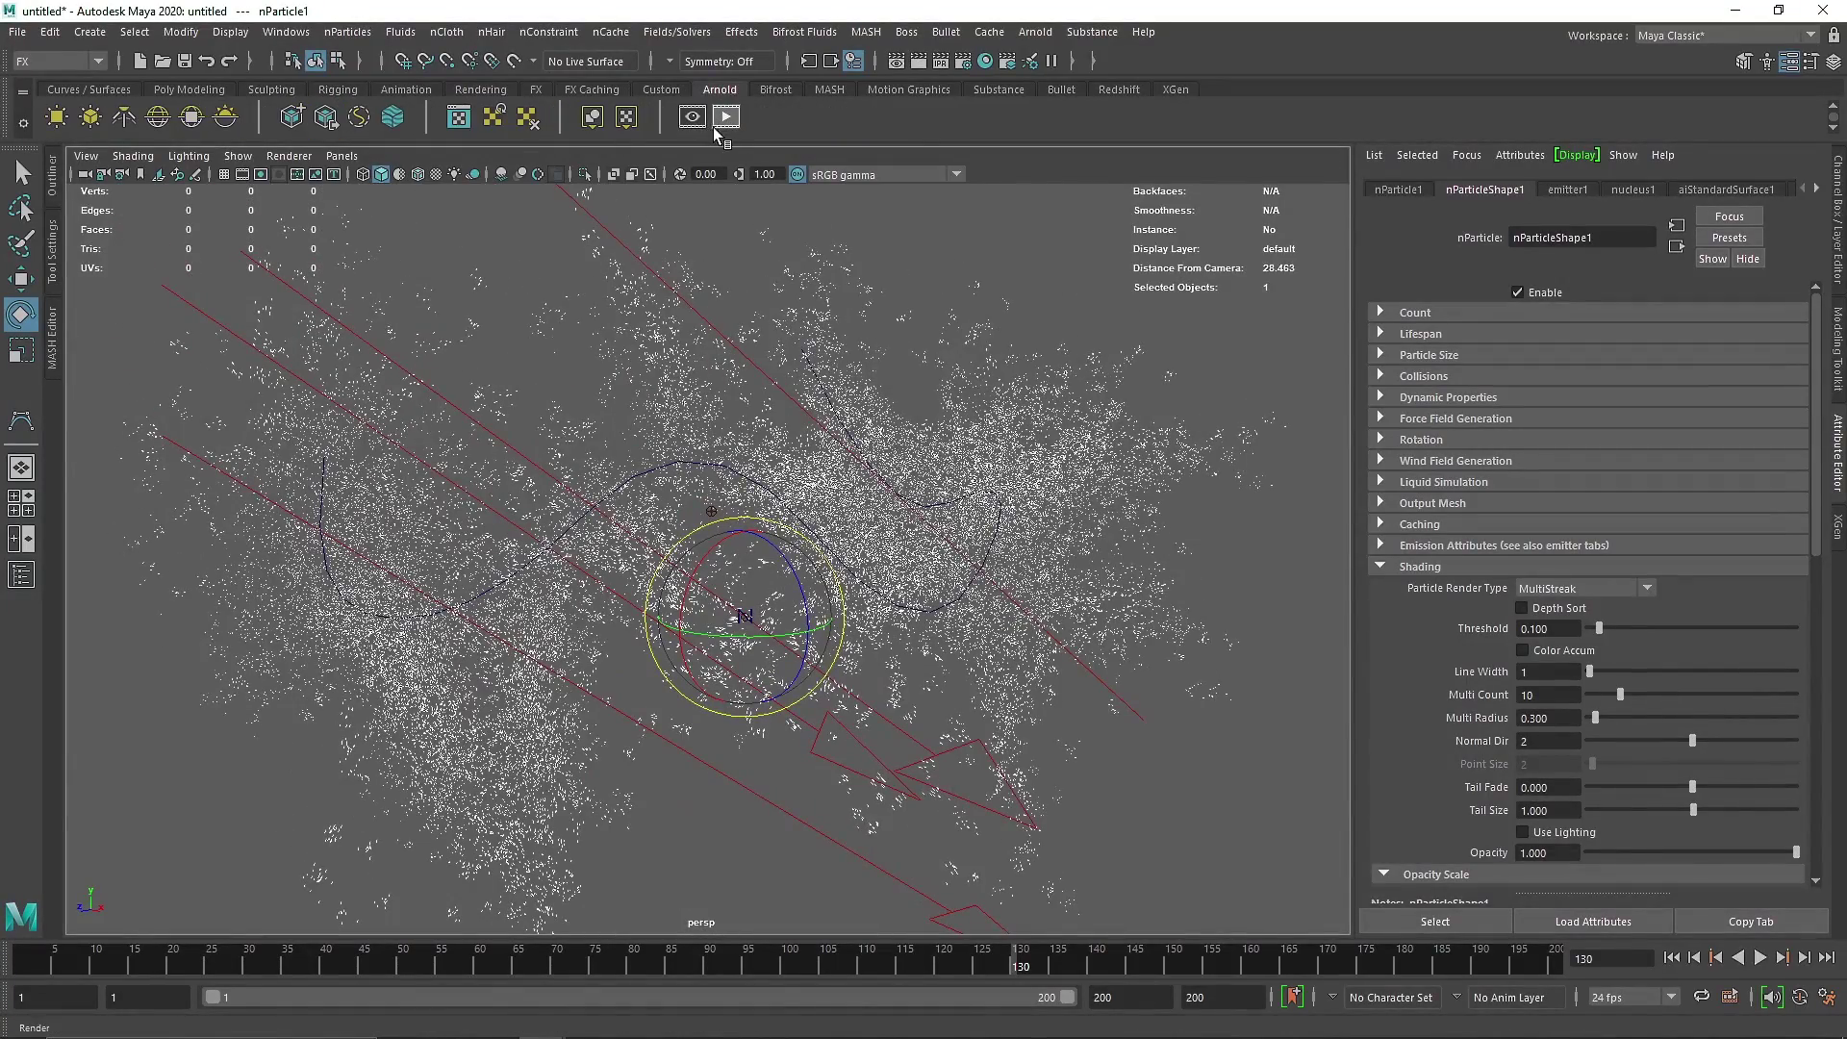
{"action": "left_click", "coordinate": [725, 117]}
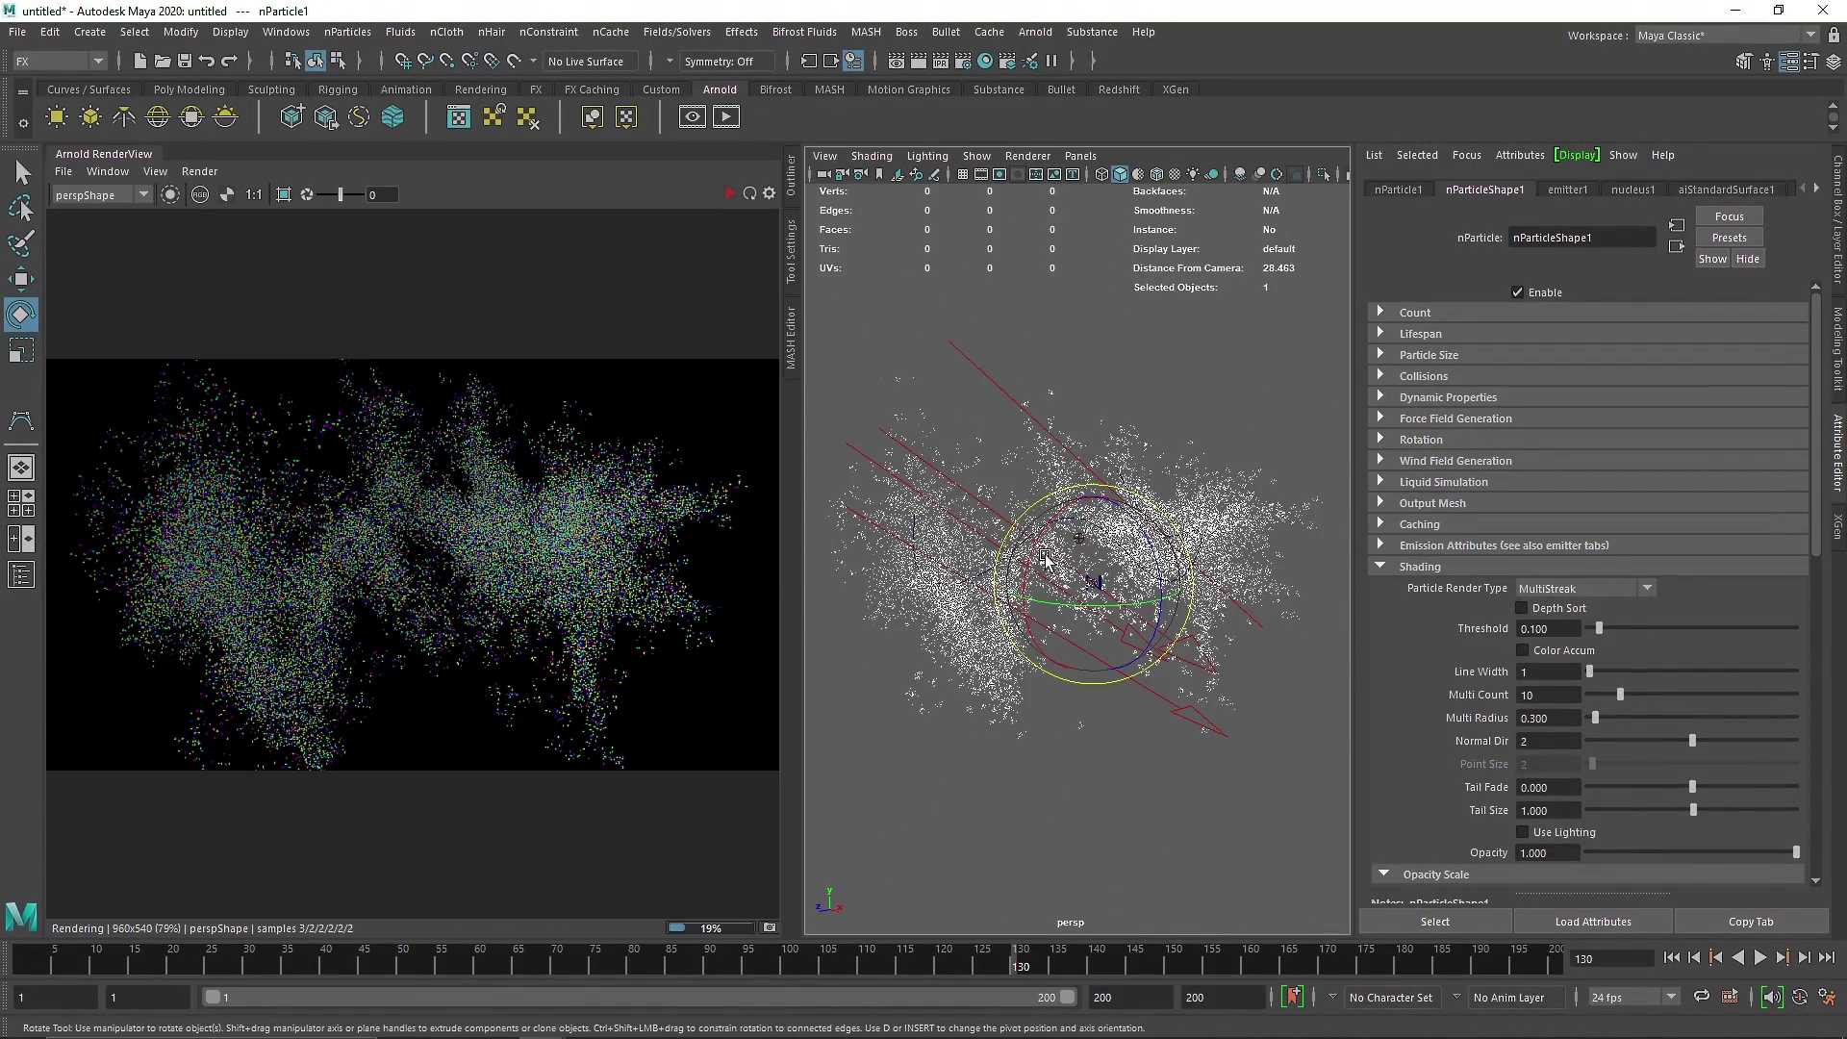
{"action": "right_click_drag", "start_coordinate": [1048, 561], "coordinate": [1164, 577], "text": "alt"}
{"action": "left_click", "coordinate": [748, 195]}
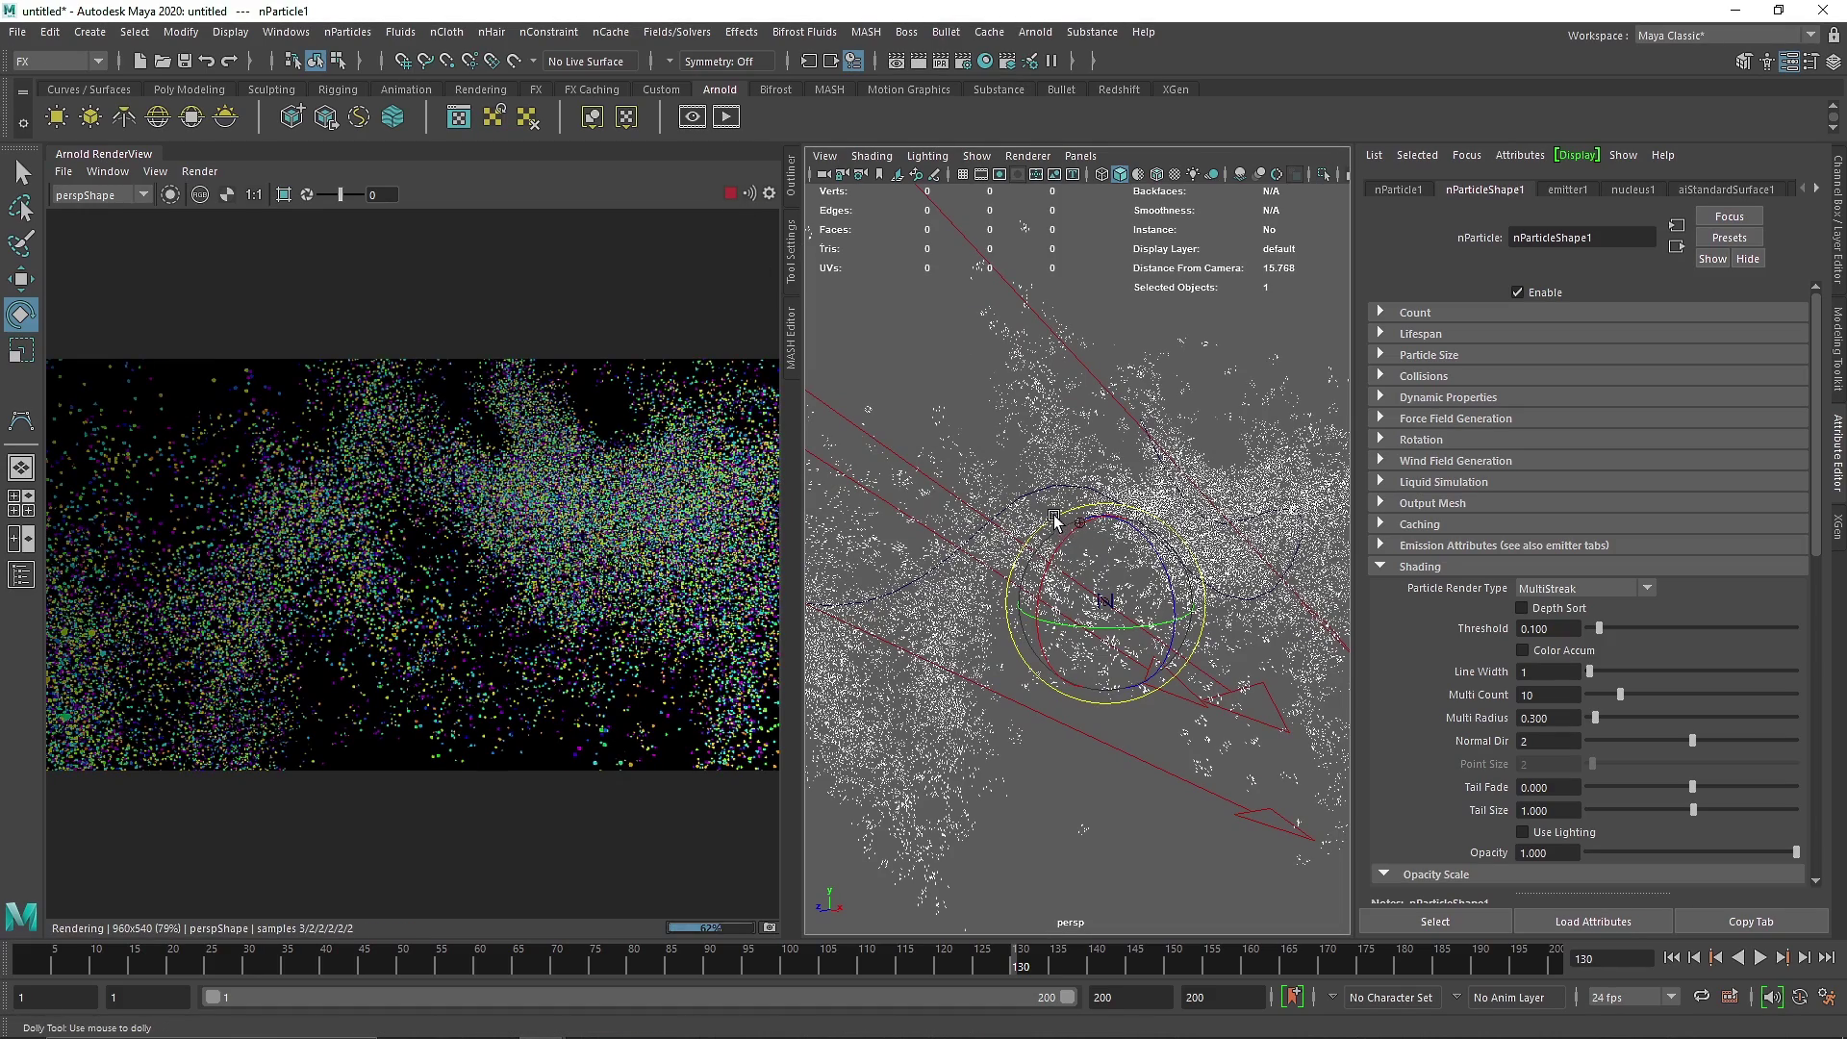
{"action": "scroll", "coordinate": [1055, 514], "scroll_direction": "up", "scroll_amount": 10}
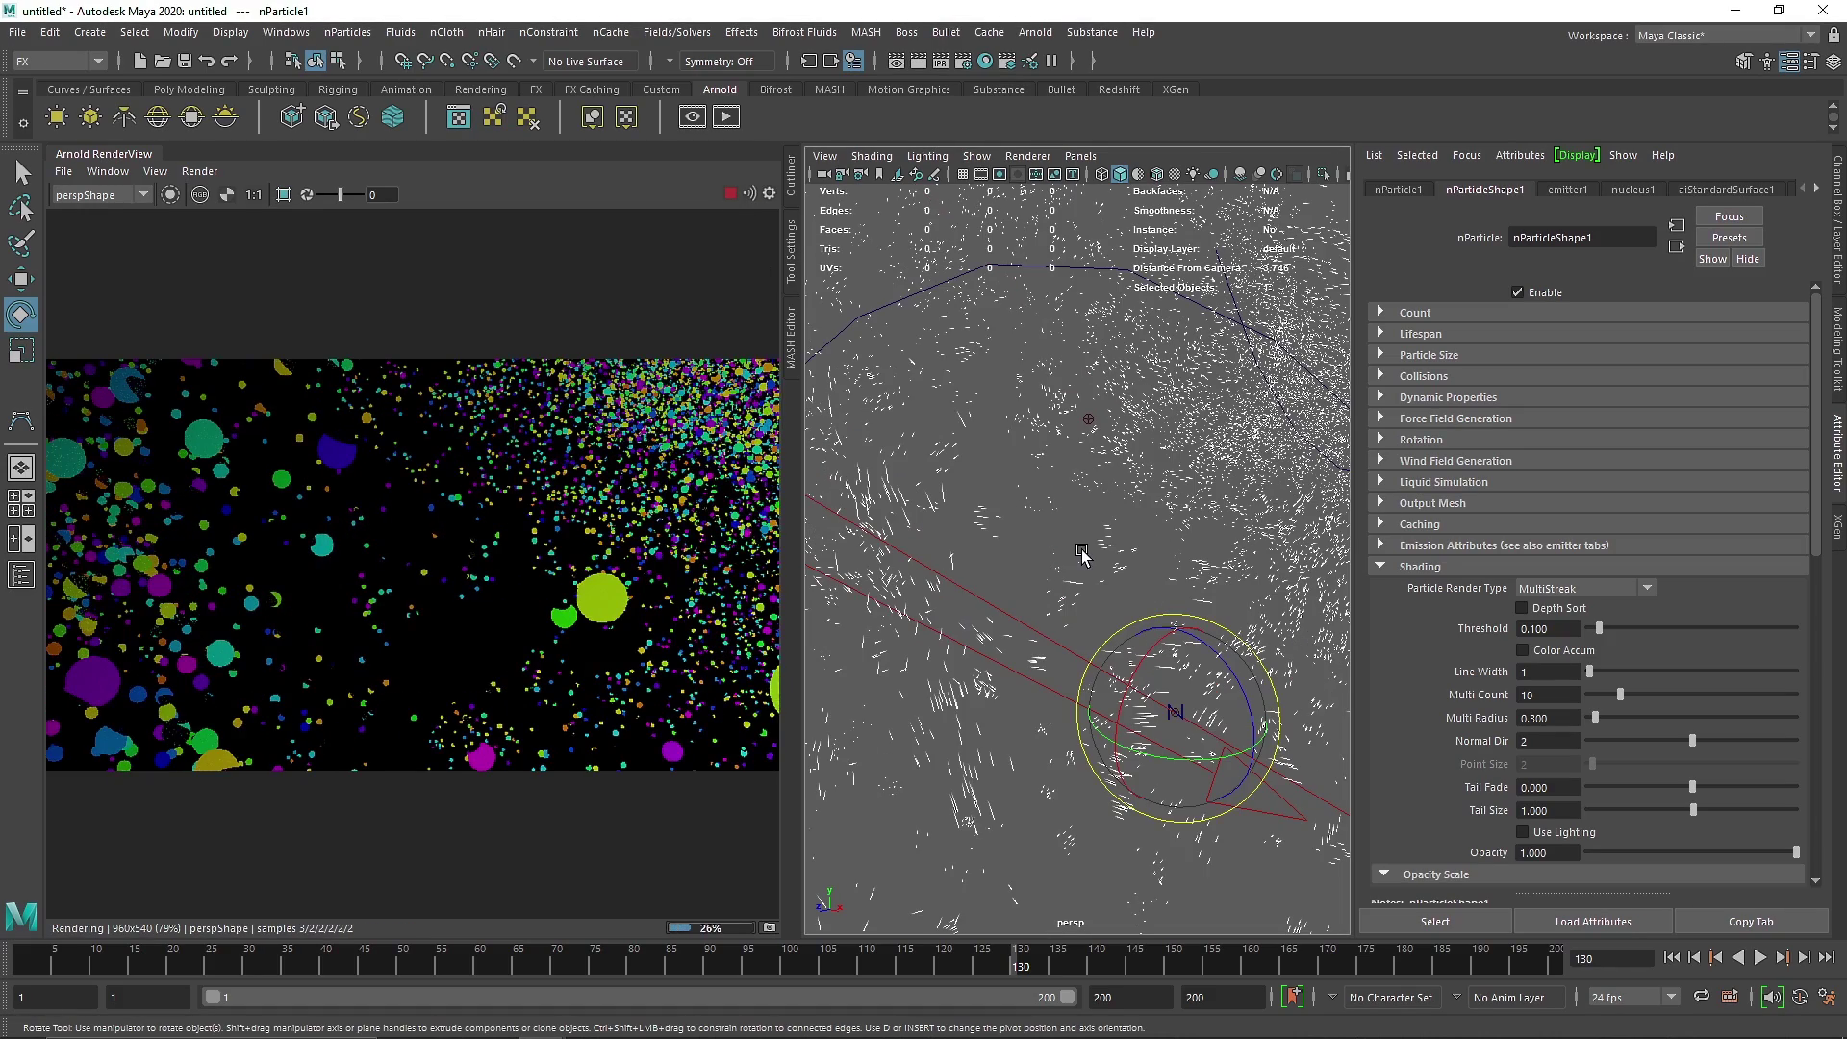
{"action": "scroll", "coordinate": [1049, 467], "scroll_direction": "down", "scroll_amount": 6}
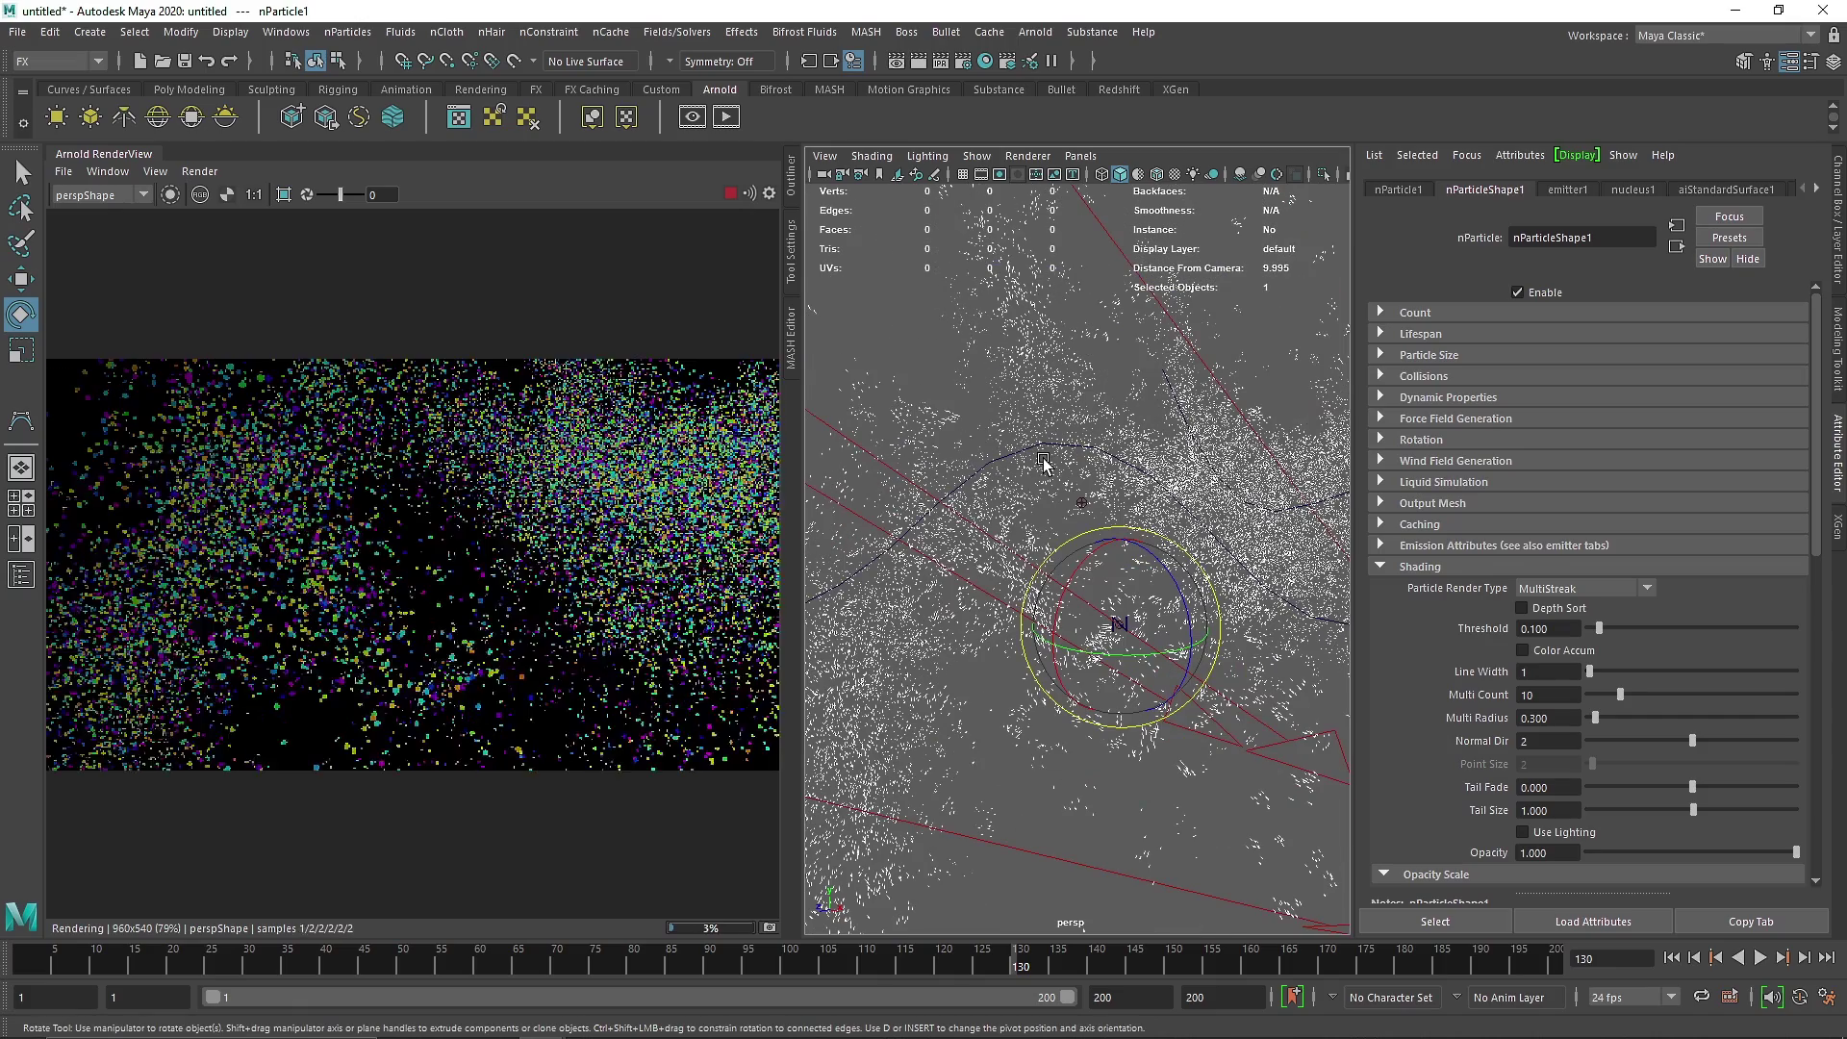
Step: Close the Arnold RenderView and return to a distant view of the whole particle cloud
{"action": "right_click", "coordinate": [114, 148]}
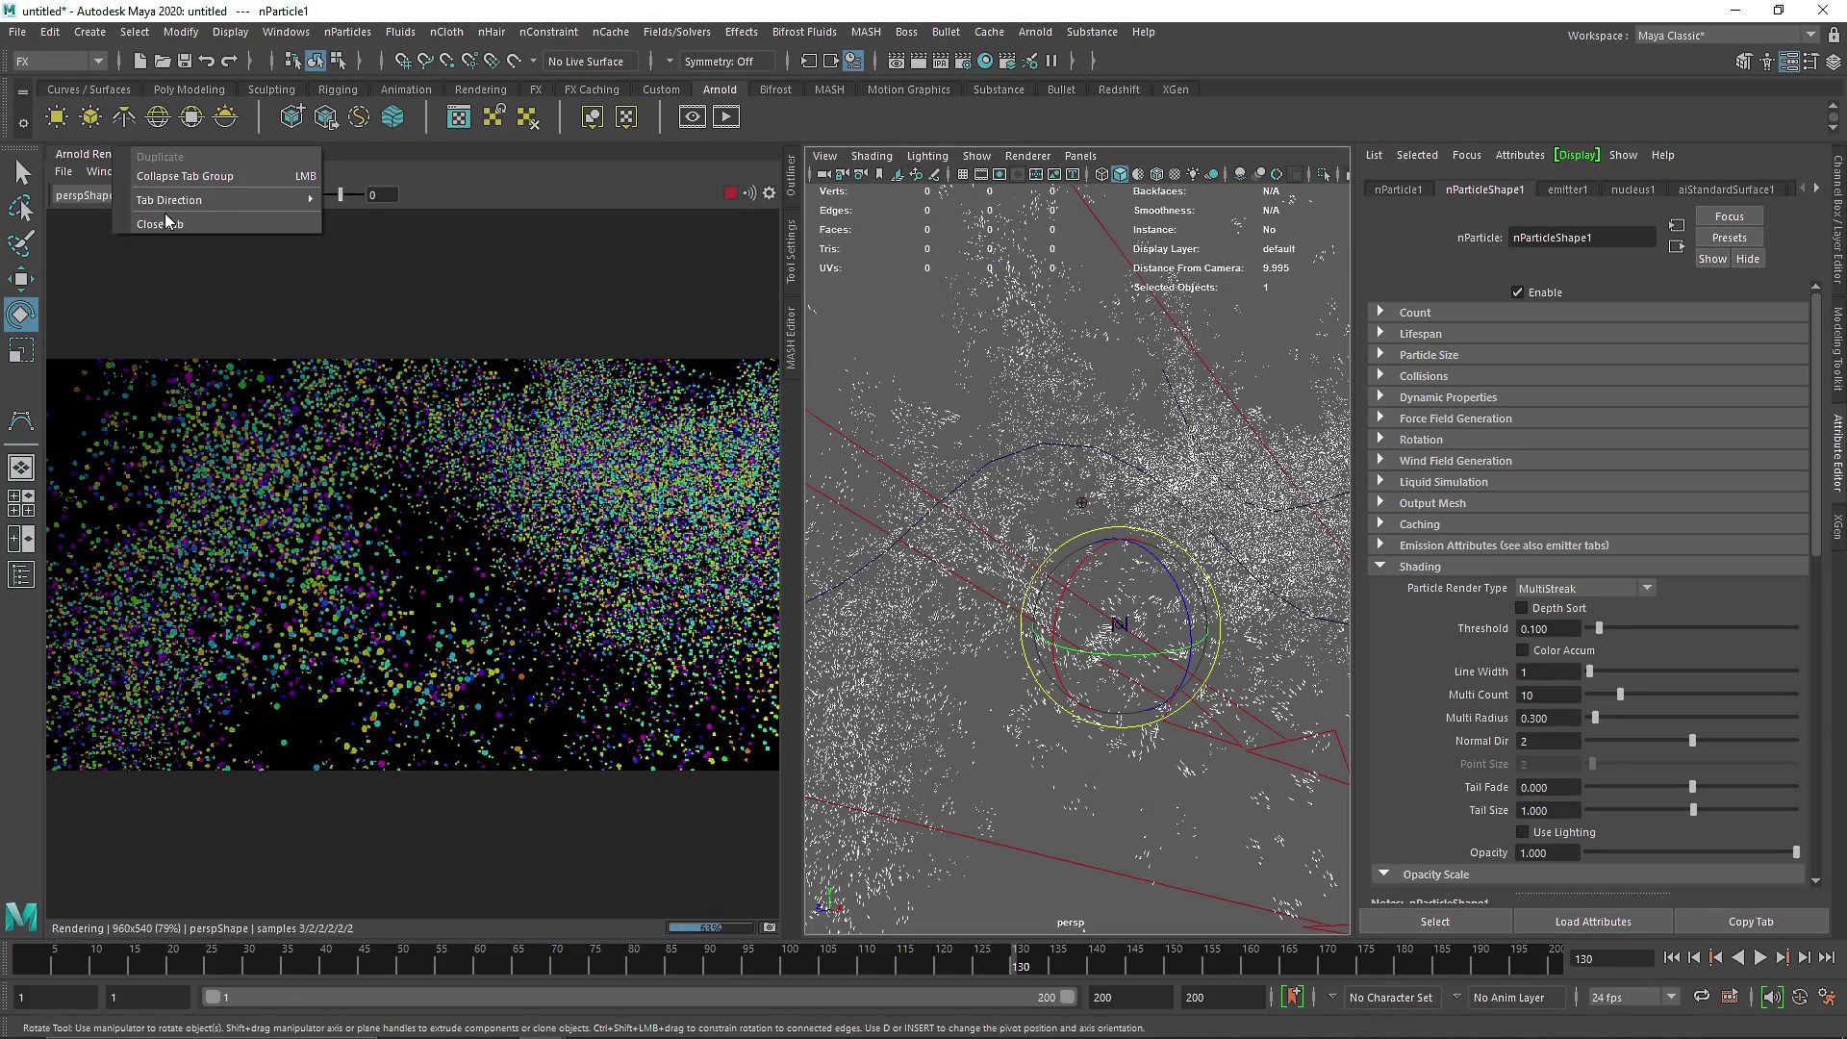
{"action": "left_click", "coordinate": [248, 237]}
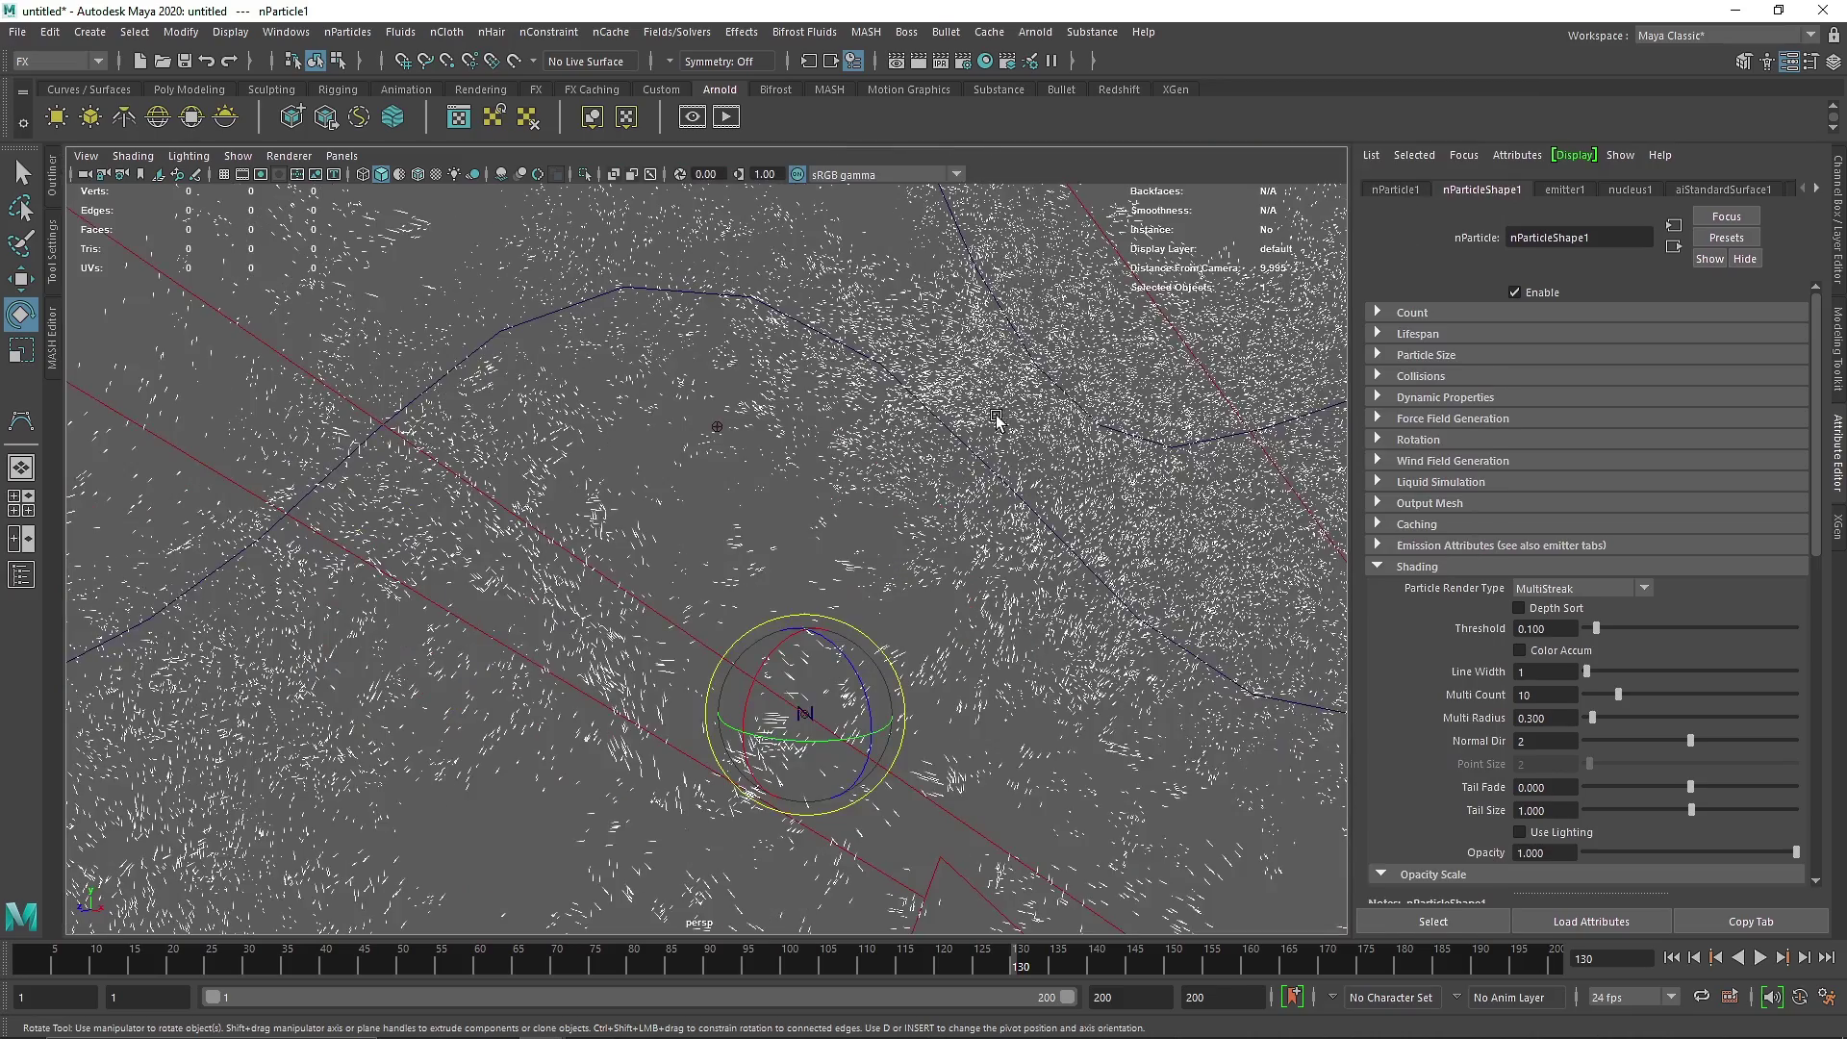
{"action": "scroll", "coordinate": [954, 499], "scroll_direction": "down", "scroll_amount": 6}
{"action": "scroll", "coordinate": [954, 500], "scroll_direction": "down", "scroll_amount": 6}
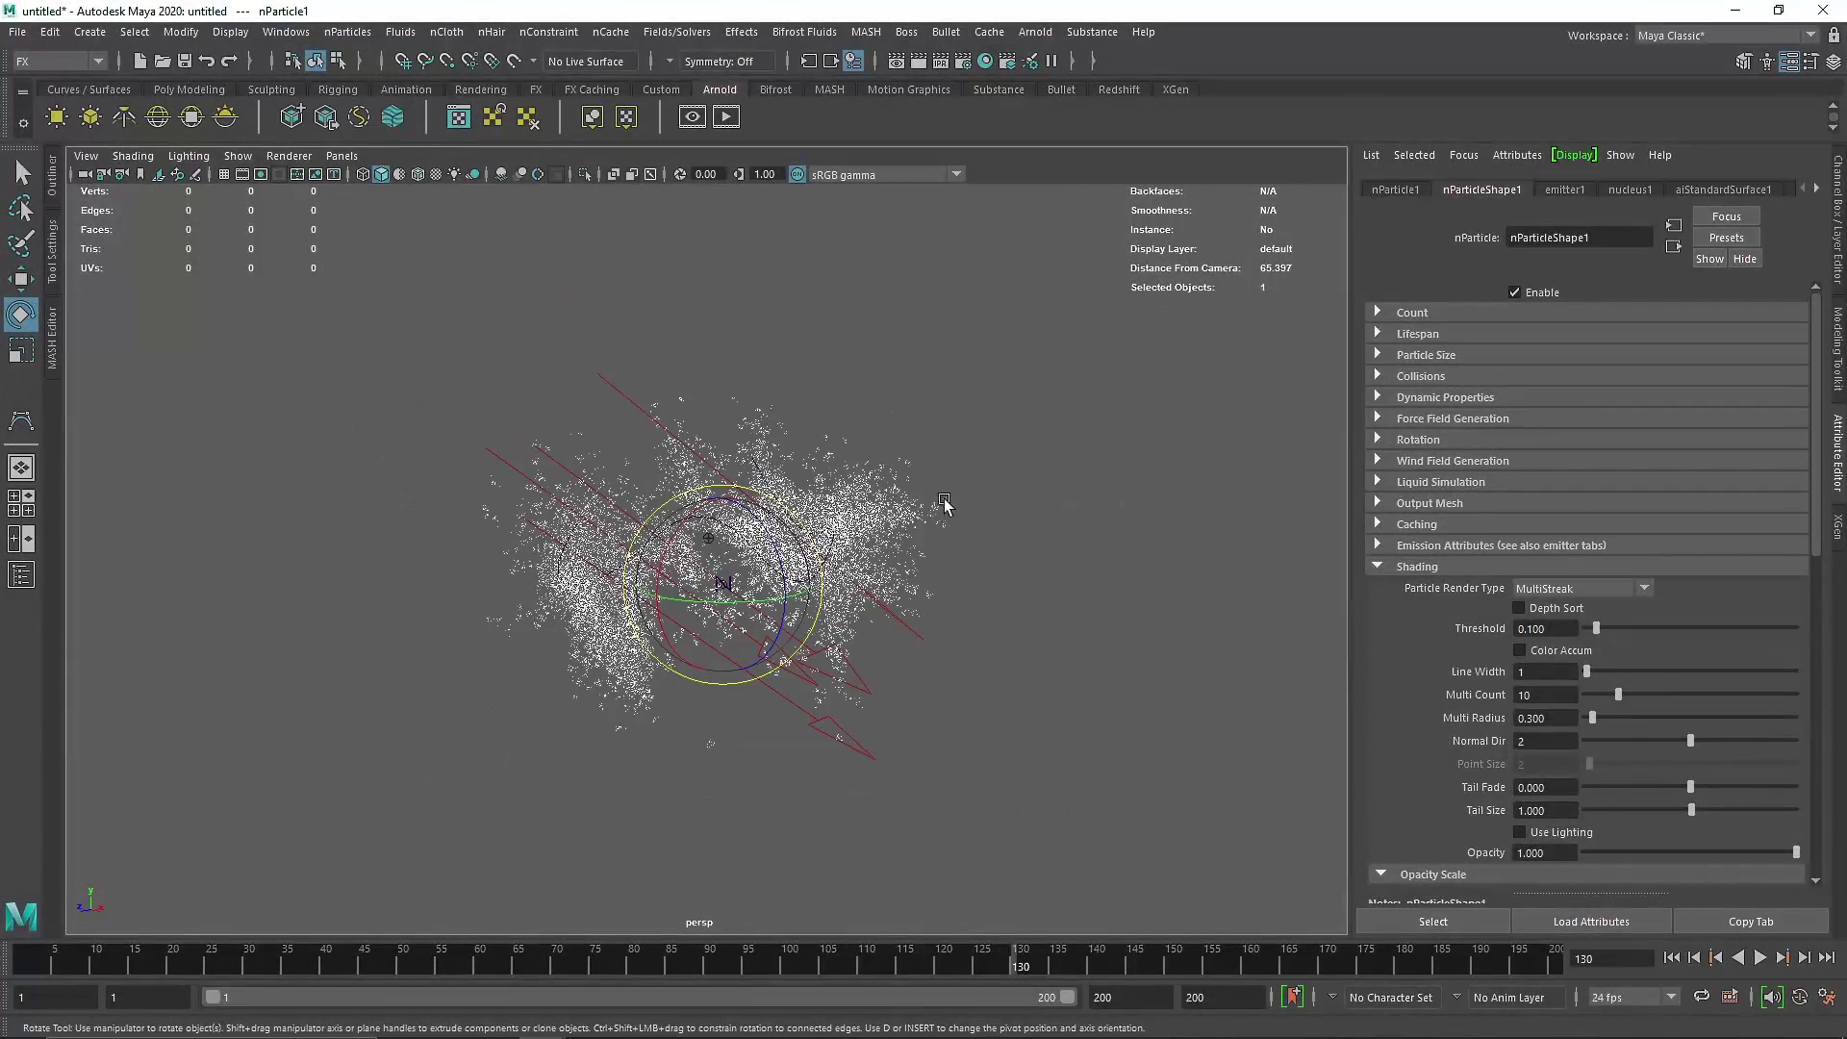
{"action": "left_click_drag", "start_coordinate": [871, 548], "coordinate": [914, 560], "text": "alt"}
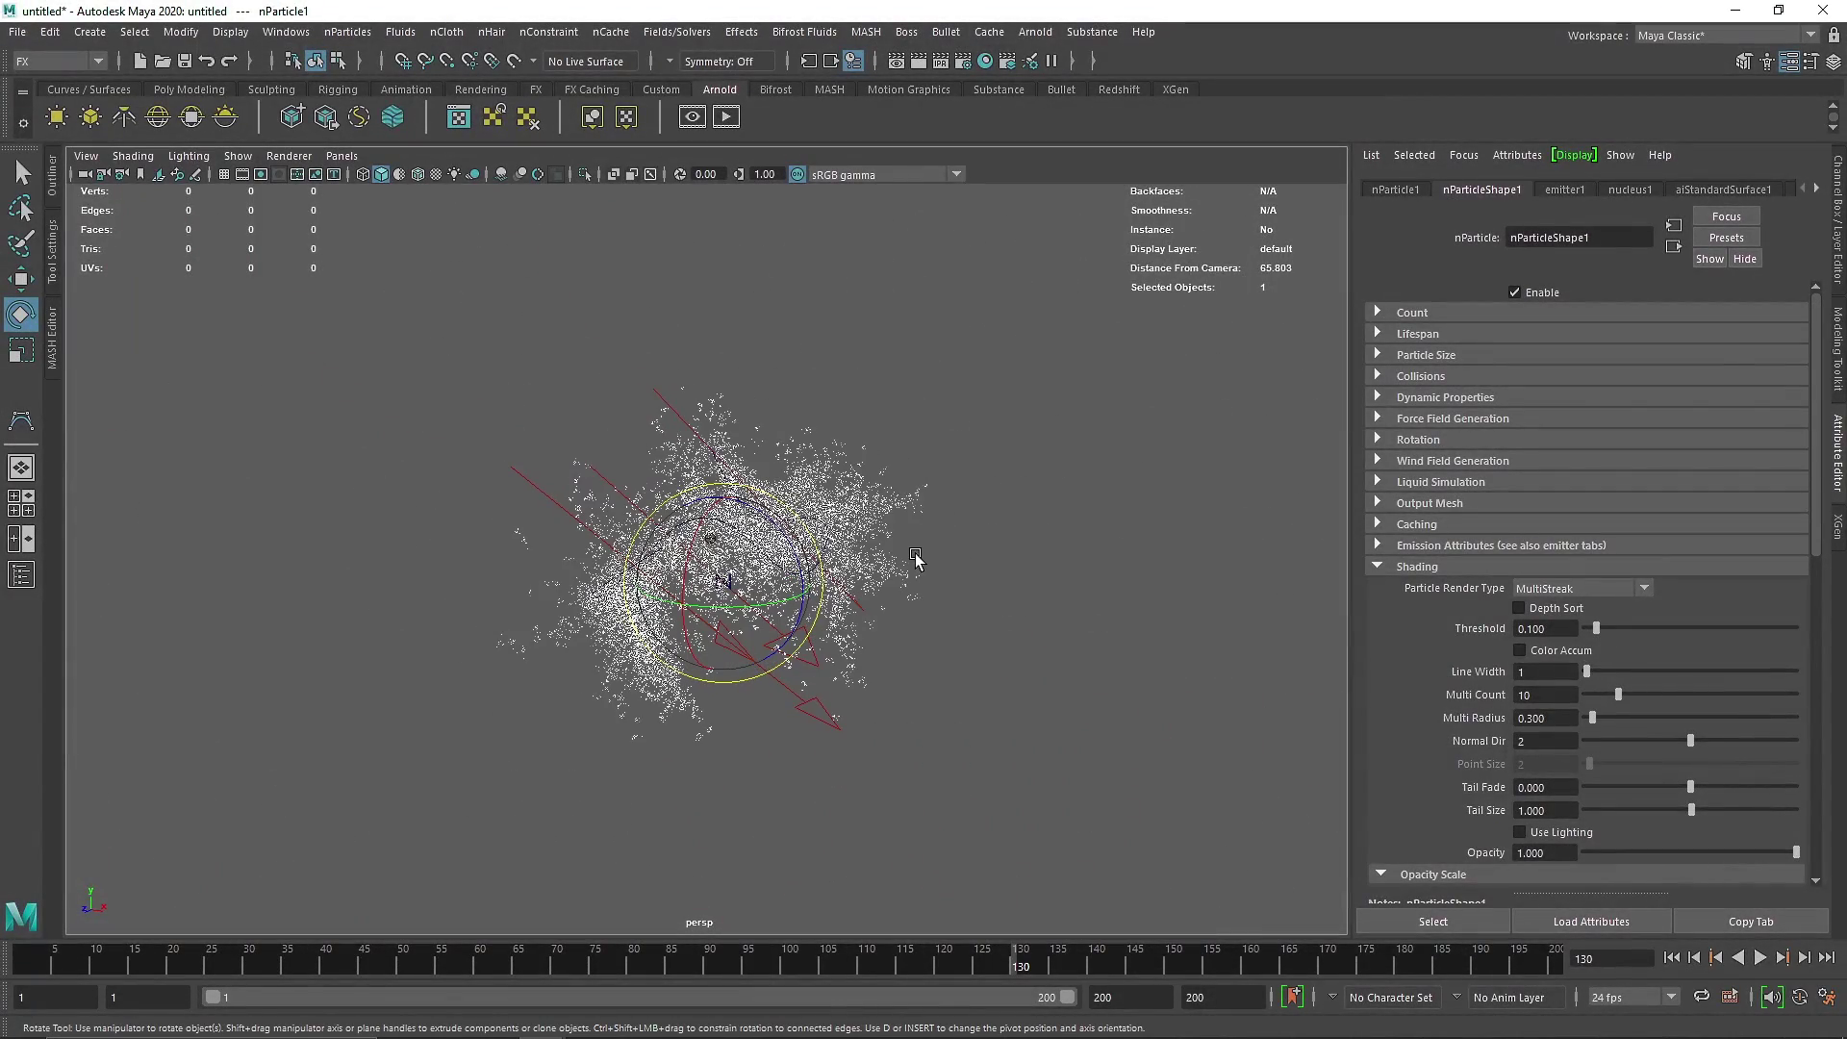